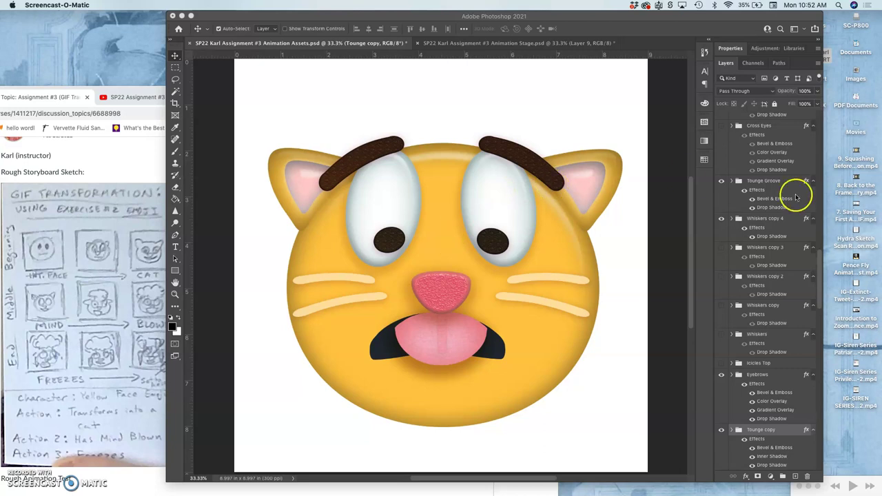
# - Toggle Nose copy 8's visibility to check it, then Merge Visible into new Layer 3
pyautogui.scroll(5, 794, 195)
pyautogui.click(762, 117)
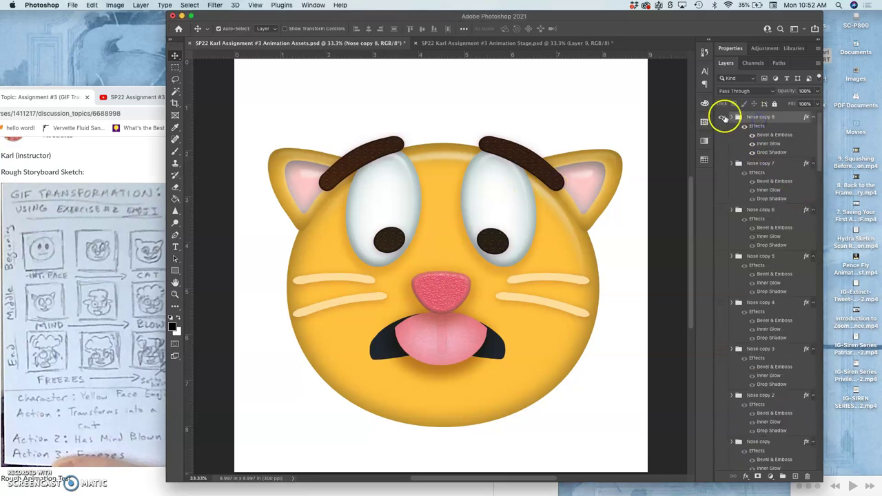
pyautogui.click(722, 118)
pyautogui.click(722, 117)
pyautogui.click(736, 120)
pyautogui.click(141, 5)
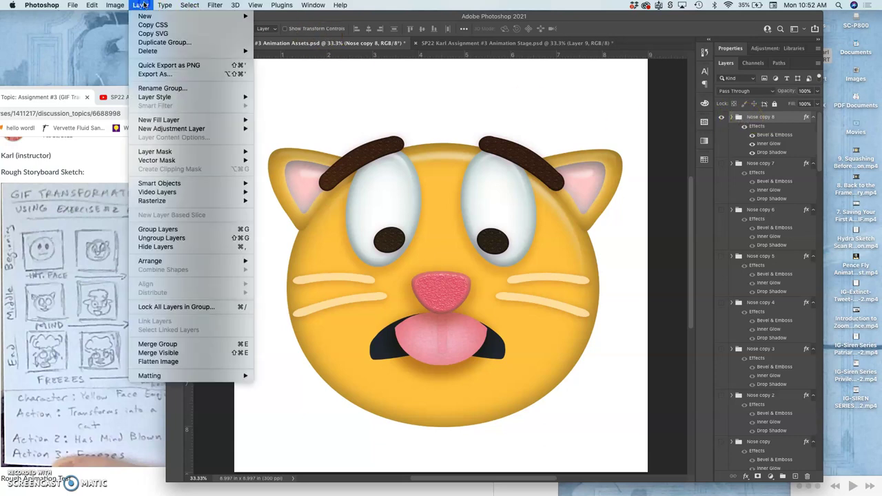
pyautogui.click(166, 353)
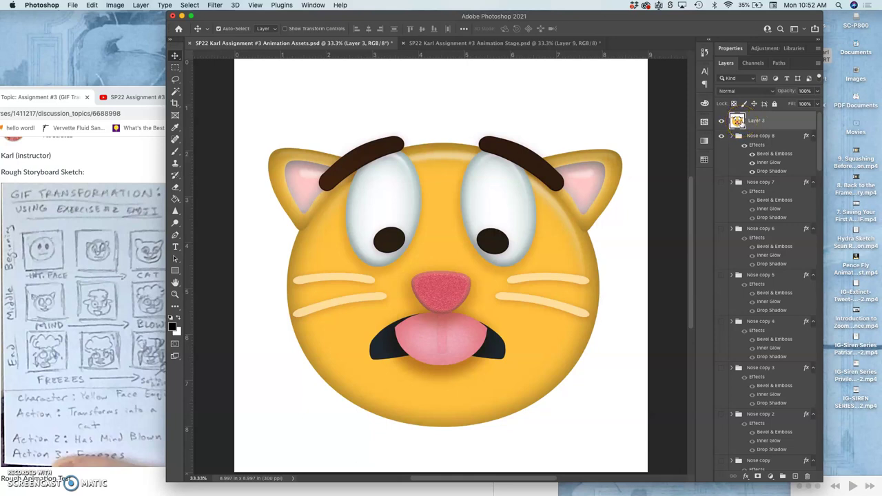
# - Select the whole canvas and copy the merged cat face
pyautogui.click(190, 5)
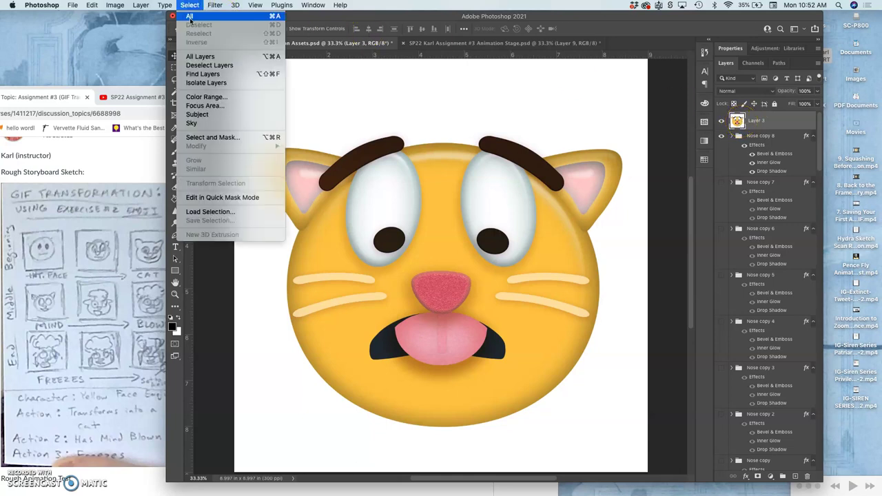
pyautogui.click(190, 16)
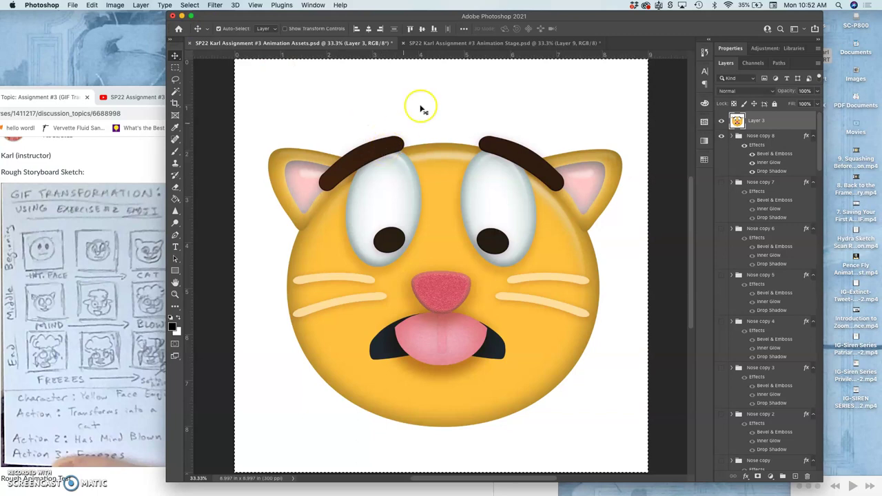
pyautogui.click(92, 5)
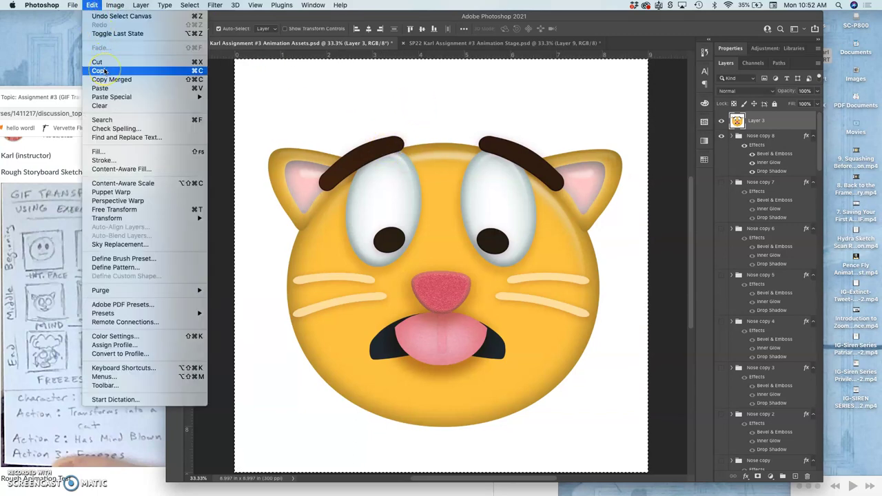
pyautogui.click(102, 70)
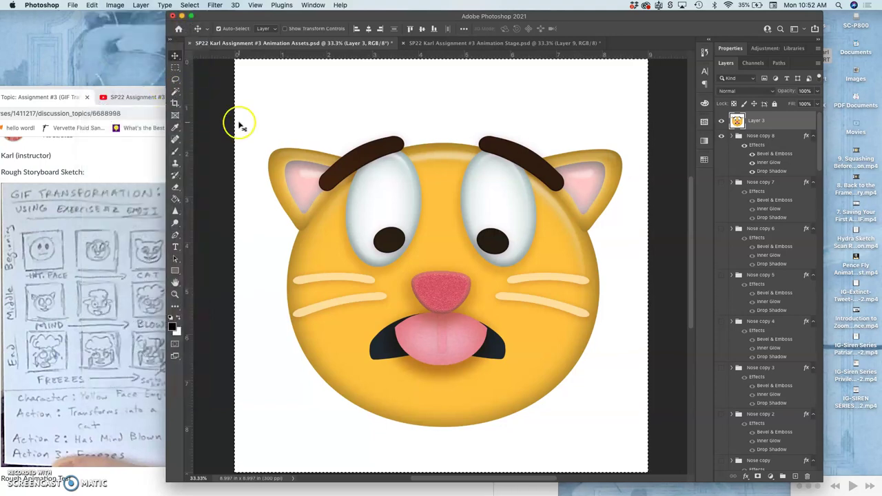
# - Paste the cat face into Animation Stage as Layer 10, showing the previous frame beneath
pyautogui.click(503, 42)
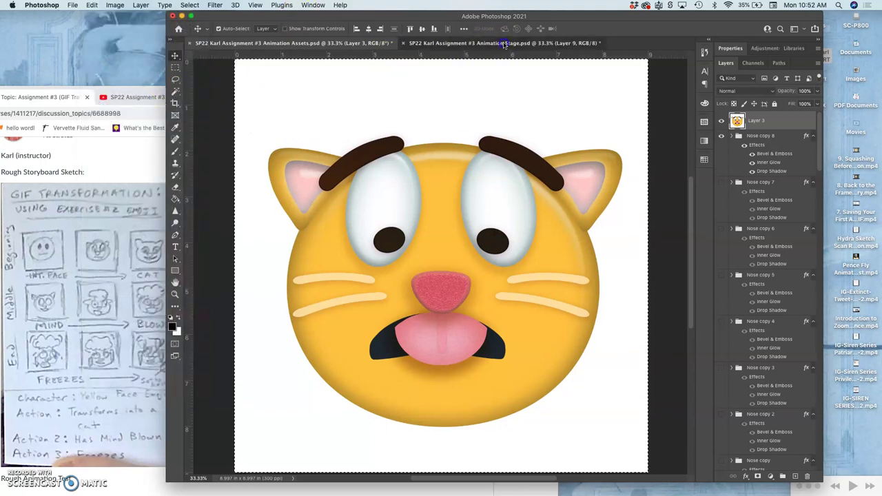
pyautogui.click(91, 5)
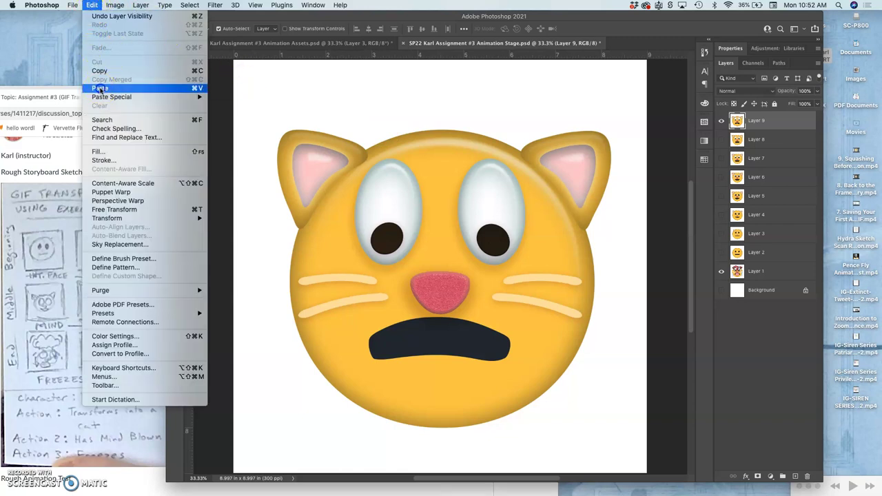
pyautogui.click(100, 89)
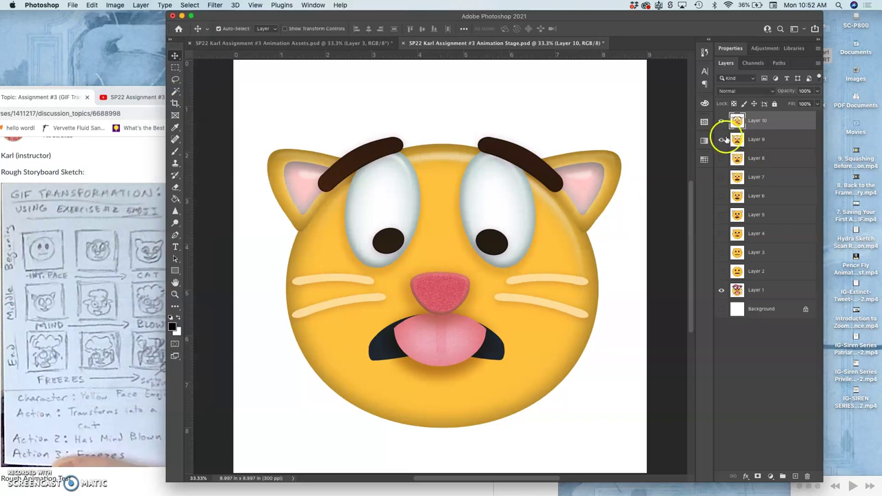
pyautogui.click(721, 137)
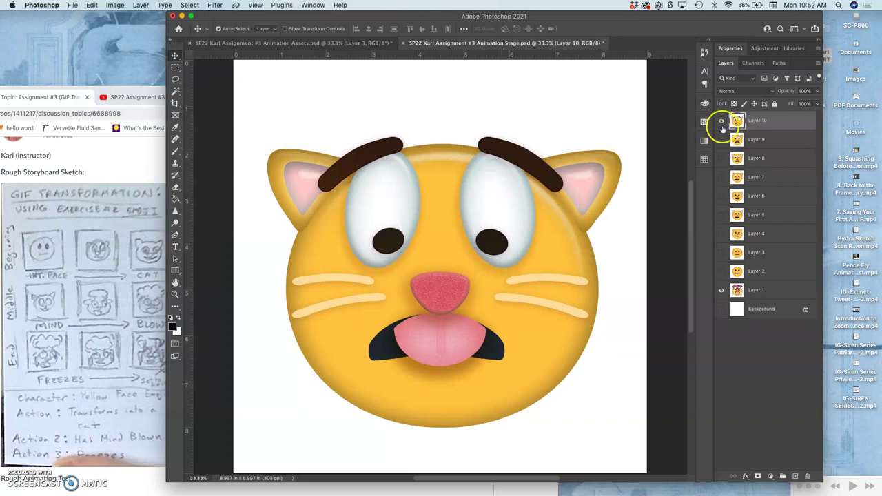
pyautogui.click(722, 121)
pyautogui.click(721, 121)
pyautogui.click(721, 120)
pyautogui.click(721, 120)
pyautogui.click(721, 120)
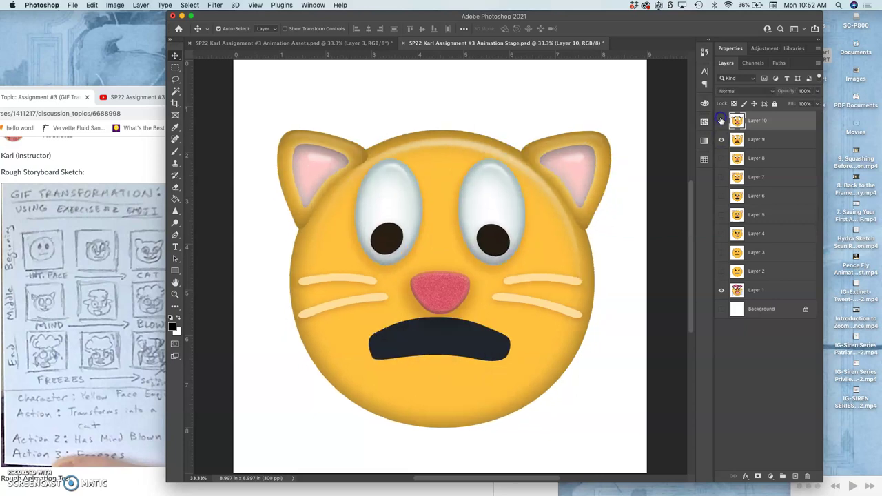
pyautogui.click(721, 121)
pyautogui.click(722, 121)
pyautogui.click(721, 120)
pyautogui.click(721, 120)
pyautogui.click(721, 121)
pyautogui.click(721, 121)
pyautogui.click(721, 120)
pyautogui.click(722, 121)
pyautogui.click(721, 121)
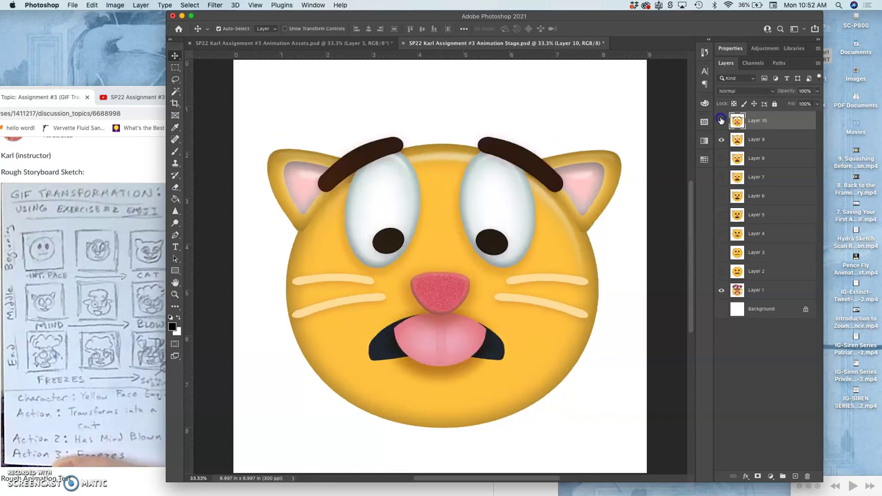
pyautogui.click(721, 121)
pyautogui.click(721, 121)
pyautogui.click(722, 121)
pyautogui.click(722, 121)
pyautogui.click(721, 121)
pyautogui.click(722, 121)
pyautogui.click(722, 121)
pyautogui.click(722, 120)
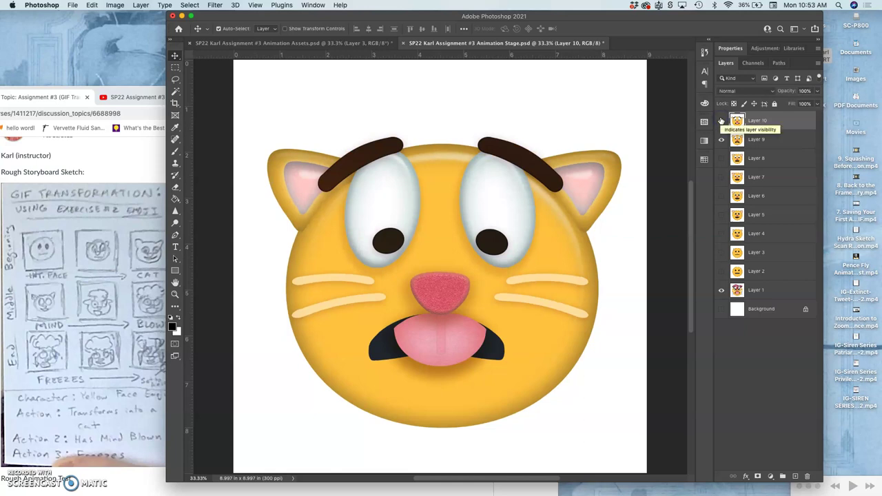
# - Delete the merged Layer 3 from the Animation Assets file
pyautogui.click(311, 44)
pyautogui.moveTo(484, 126); pyautogui.dragTo(542, 135)
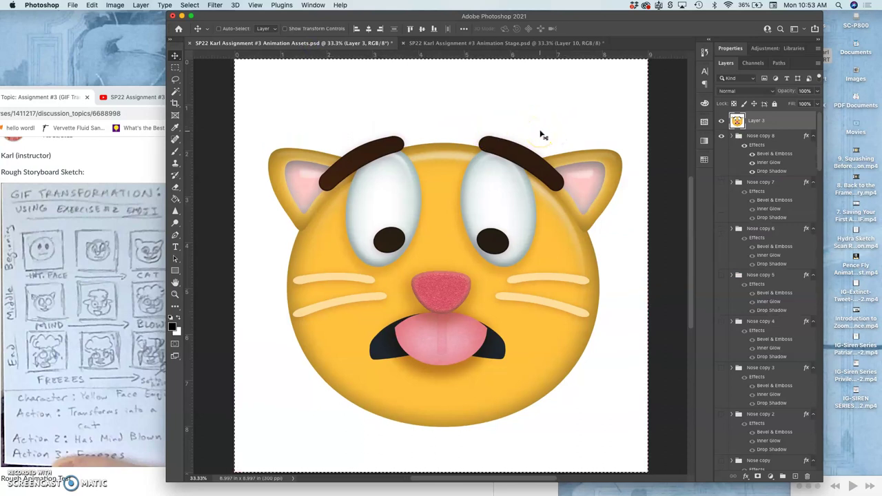
pyautogui.click(760, 121)
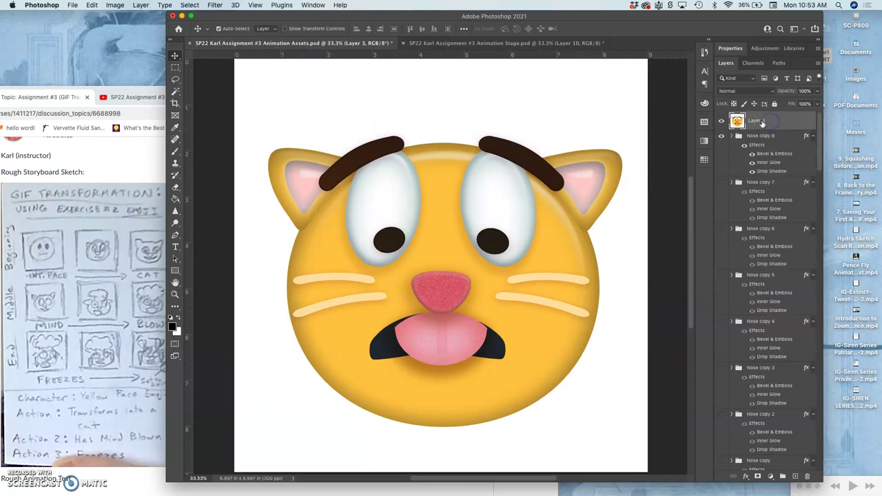
pyautogui.click(761, 121)
pyautogui.moveTo(764, 121); pyautogui.dragTo(720, 115)
pyautogui.click(493, 260)
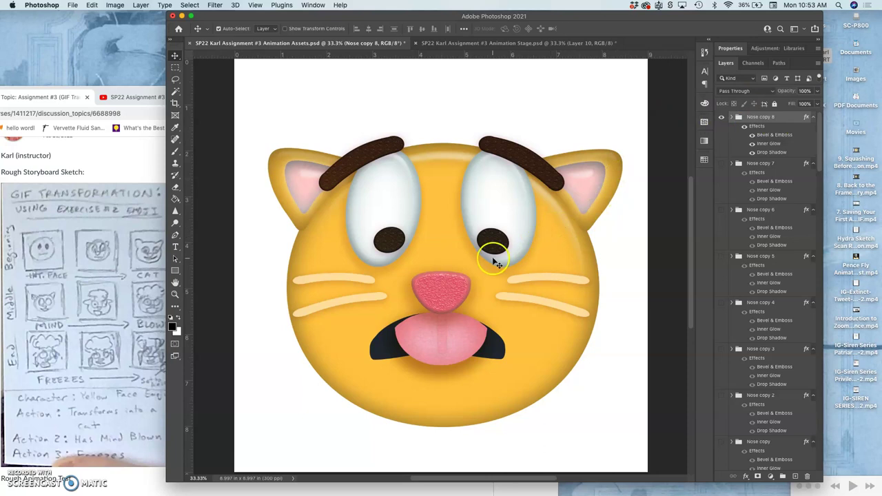
pyautogui.click(503, 214)
# - Hide the tongue frame in Animation Stage and compare it with the Assets file
pyautogui.click(502, 43)
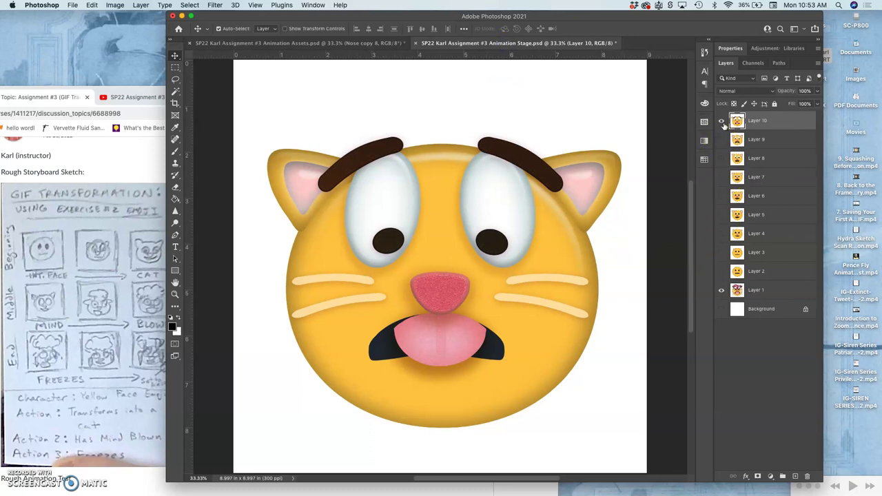
pyautogui.click(721, 121)
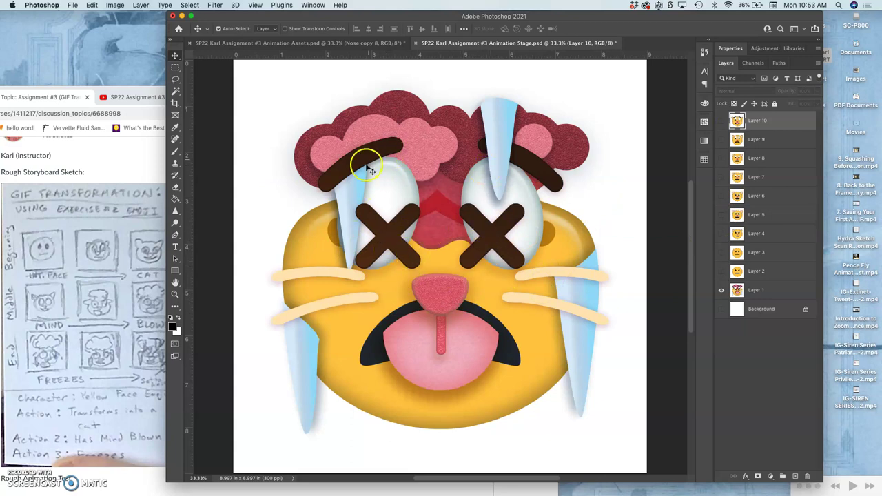
pyautogui.click(348, 44)
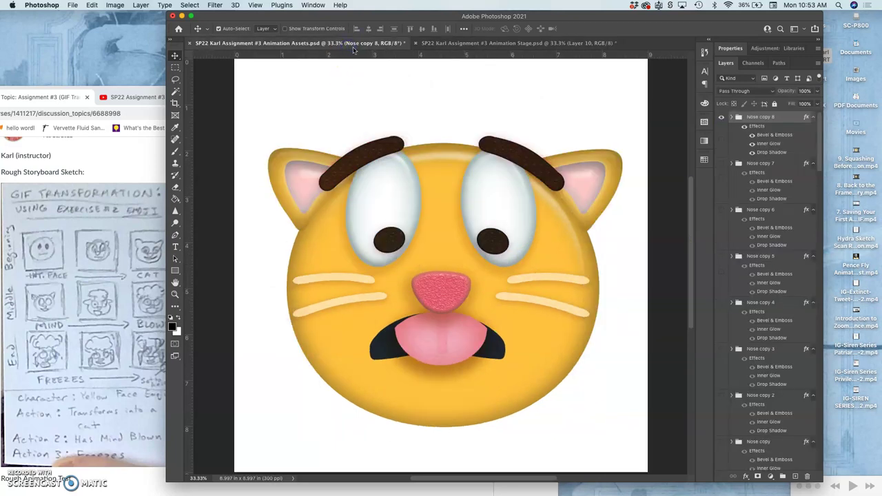
pyautogui.click(565, 44)
pyautogui.click(381, 46)
pyautogui.click(487, 46)
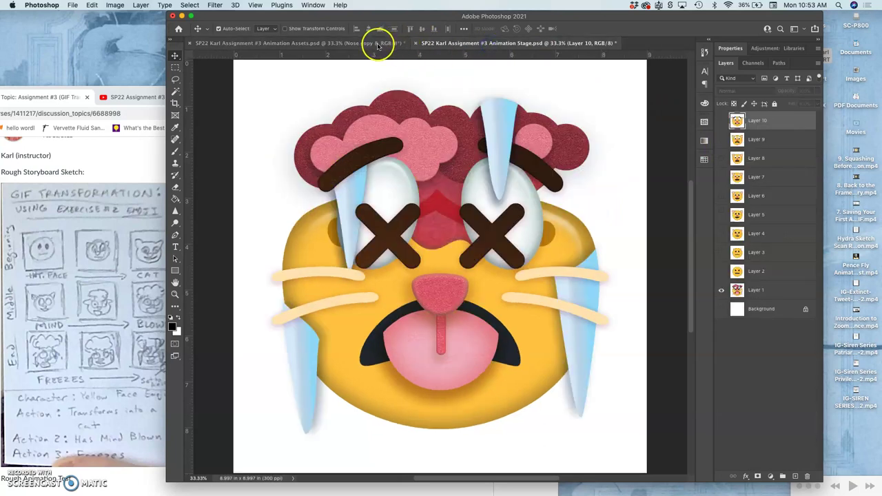
pyautogui.click(377, 44)
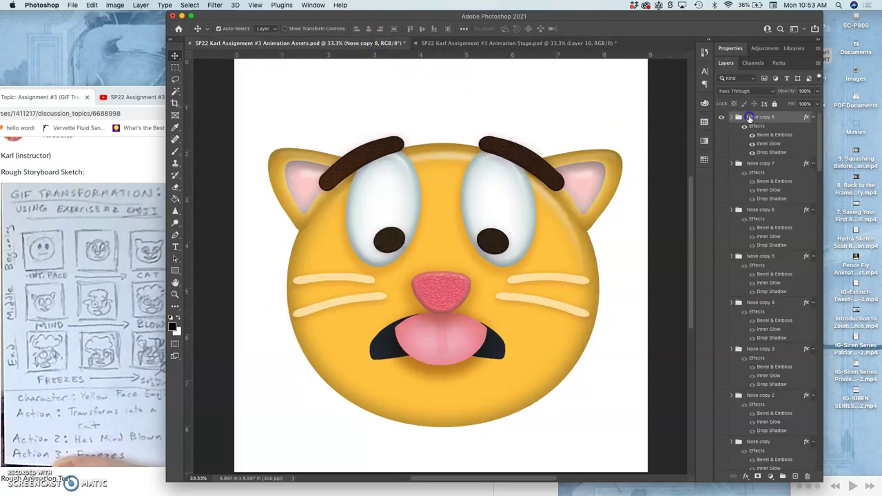
# - Duplicate Nose copy 8 as Nose copy 9, hide the original, and scale the nose to about 91%
pyautogui.press('super+j')
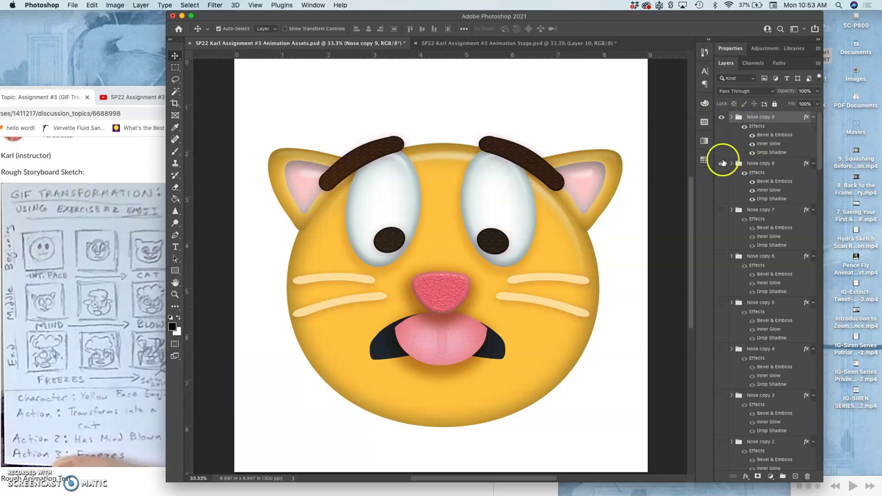
pyautogui.click(721, 163)
pyautogui.click(750, 135)
pyautogui.press('super+t')
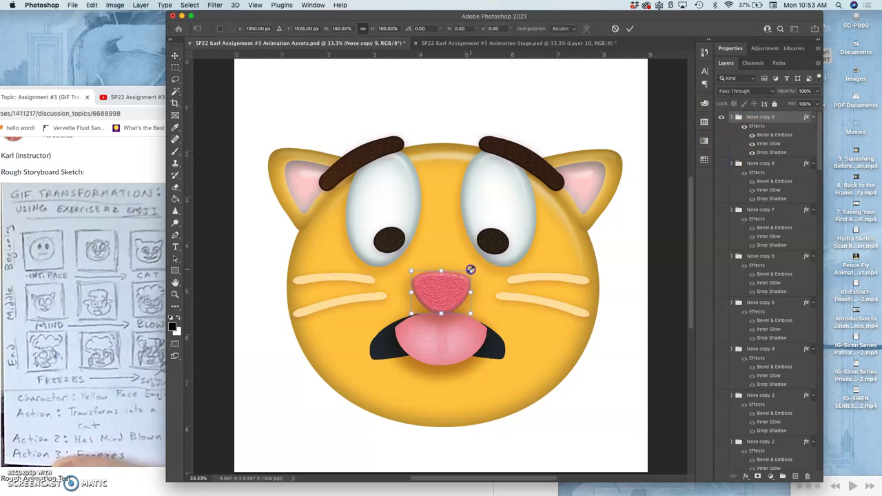
pyautogui.moveTo(468, 271); pyautogui.dragTo(467, 271)
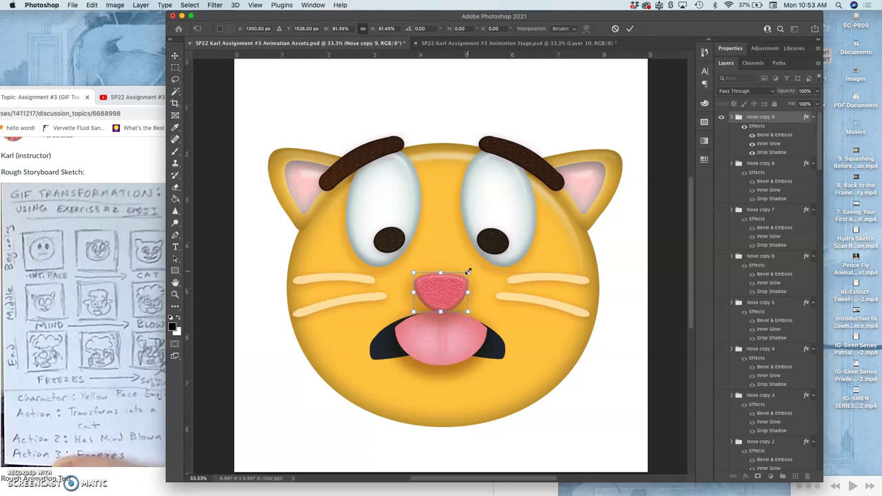
pyautogui.press('Return')
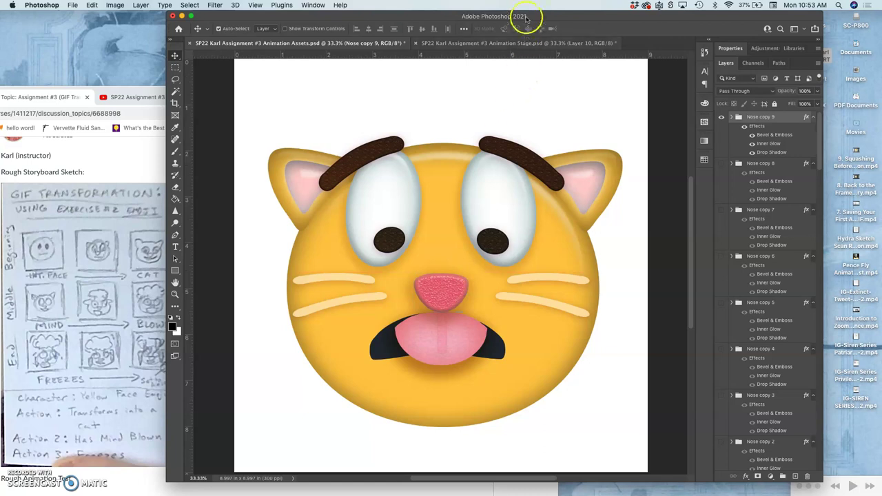
pyautogui.click(520, 43)
pyautogui.click(375, 44)
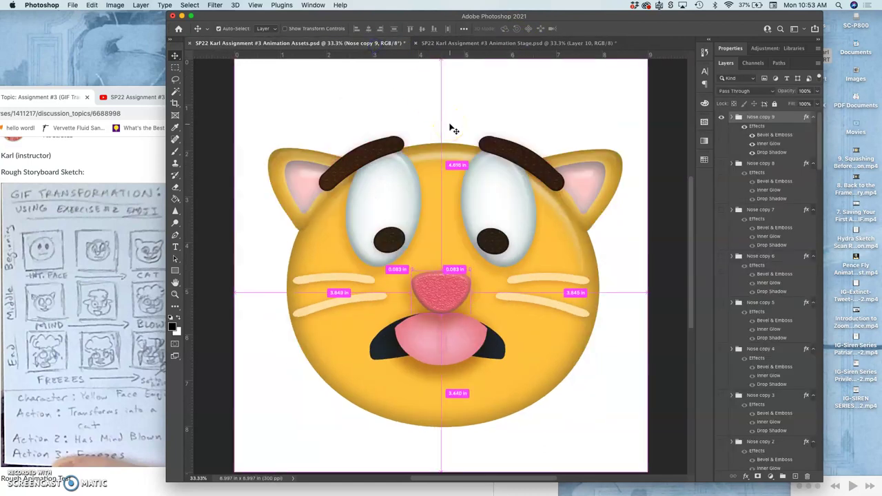
# - Shrink the Nose copy 9 nose slightly more and check its distances to the canvas edges
pyautogui.press('super+t')
pyautogui.press('super+equal')
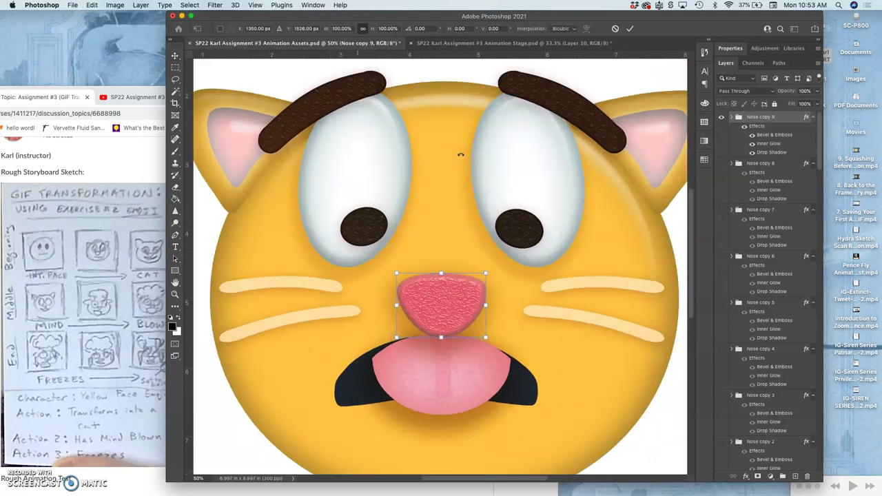
pyautogui.press('super+equal')
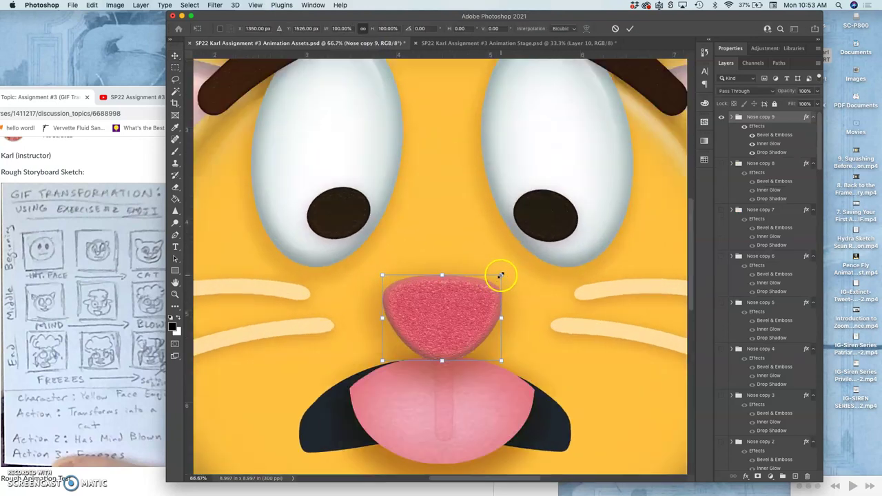
pyautogui.moveTo(499, 276); pyautogui.dragTo(498, 276)
pyautogui.press('Return')
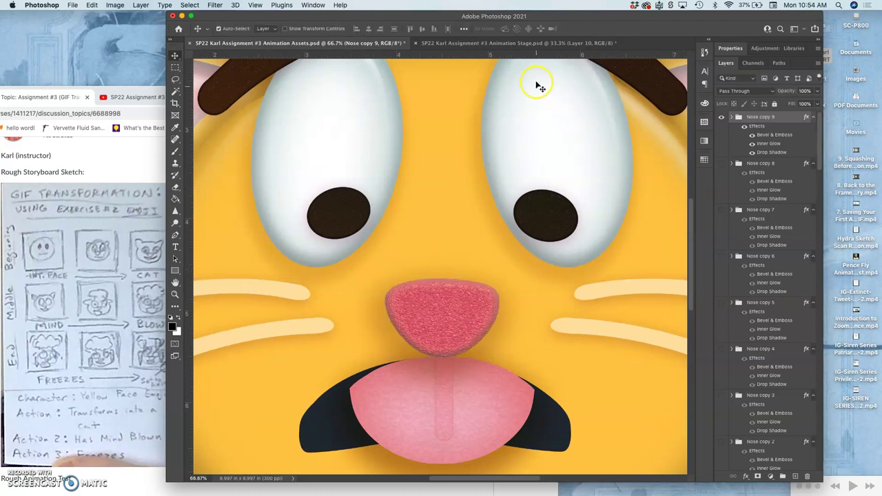
pyautogui.press('super')
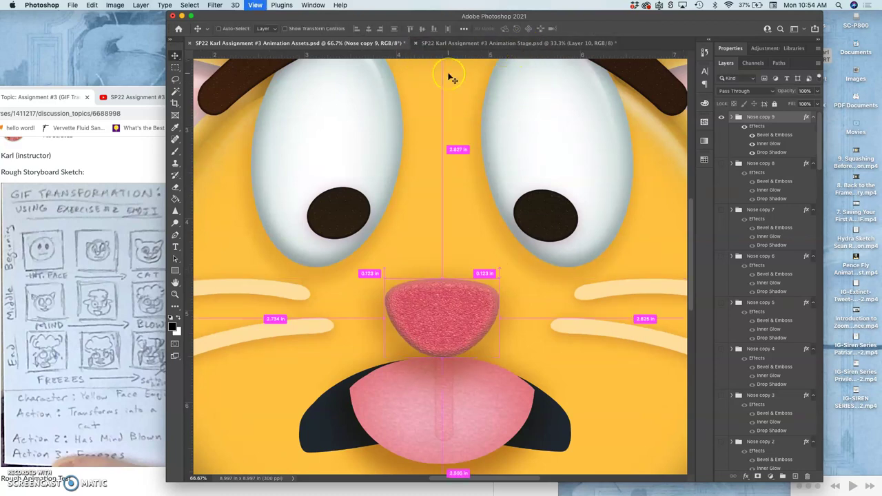
pyautogui.press('super+plus')
pyautogui.press('super+minus')
pyautogui.press('super+minus')
pyautogui.press('super+minus')
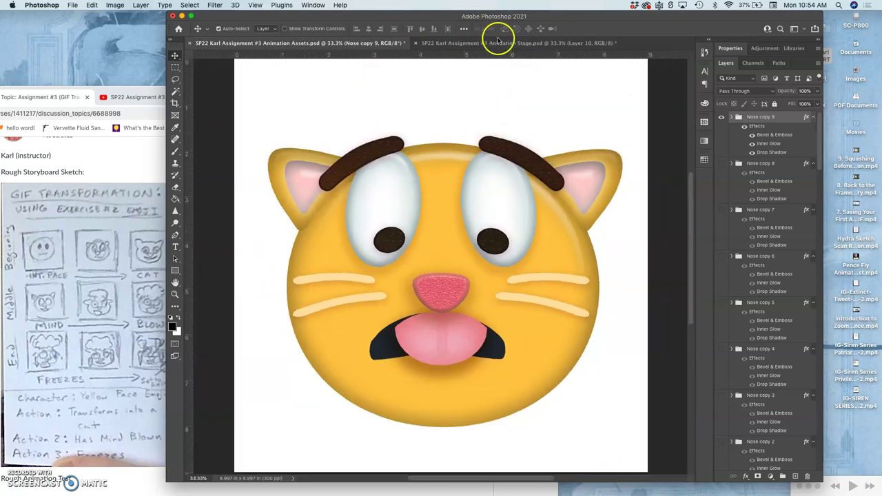
# - Stretch the nose slightly taller downward, comparing against the Animation Stage frame
pyautogui.click(498, 41)
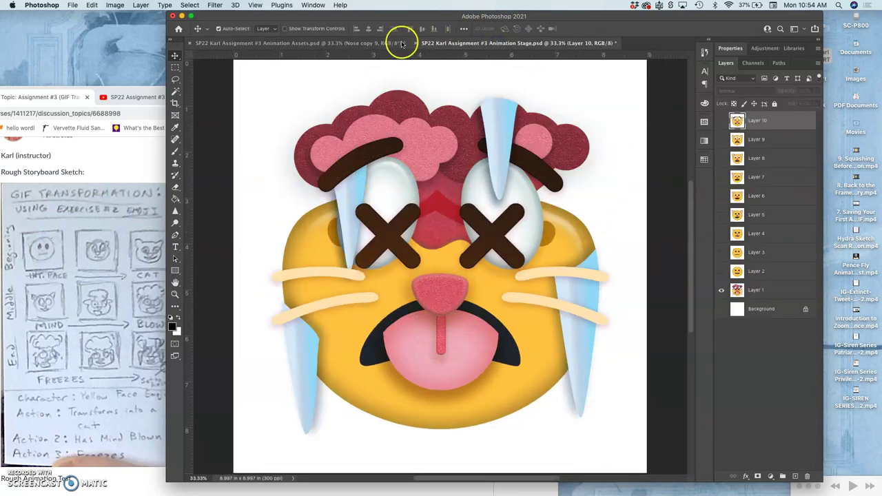
pyautogui.click(396, 43)
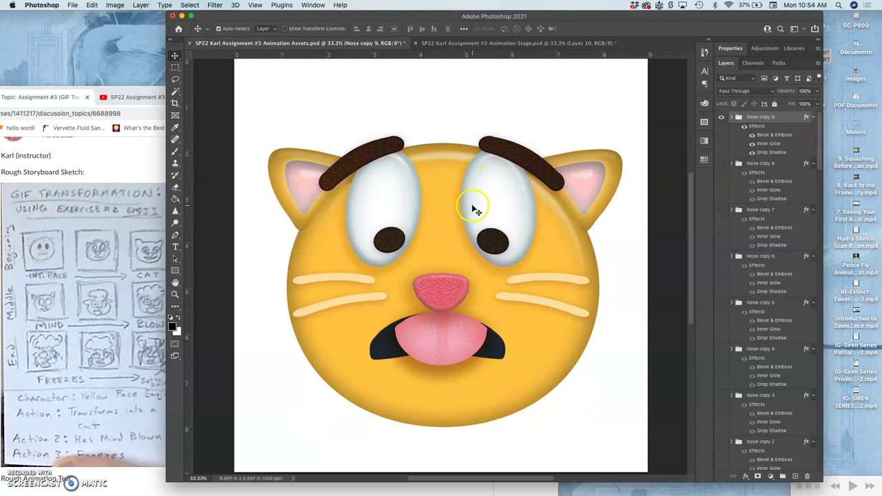
pyautogui.press('super+t')
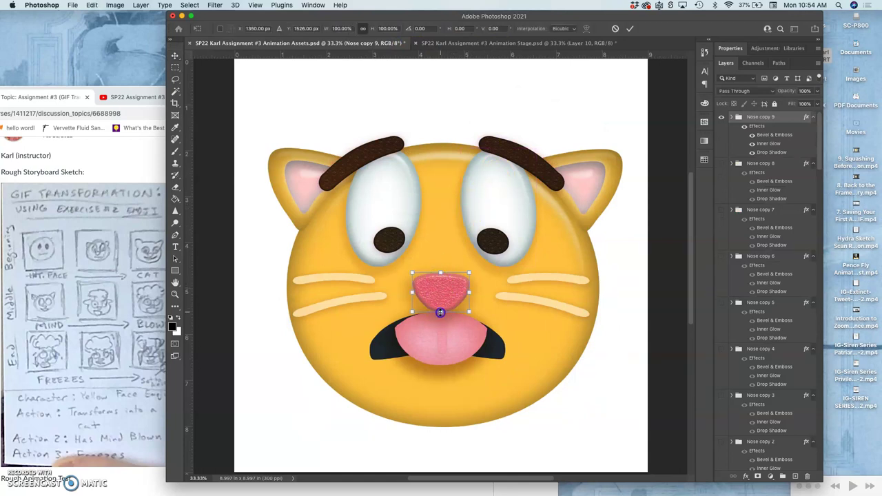
pyautogui.moveTo(439, 313); pyautogui.dragTo(441, 314)
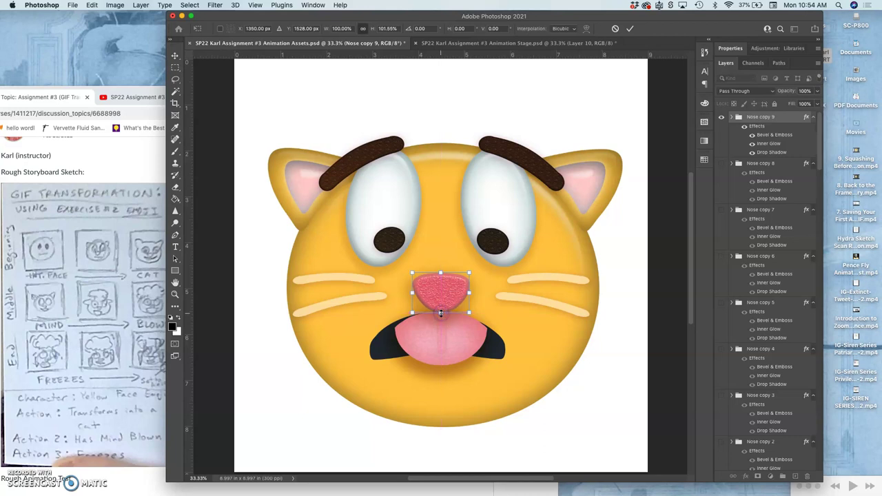
pyautogui.press('Return')
pyautogui.click(518, 44)
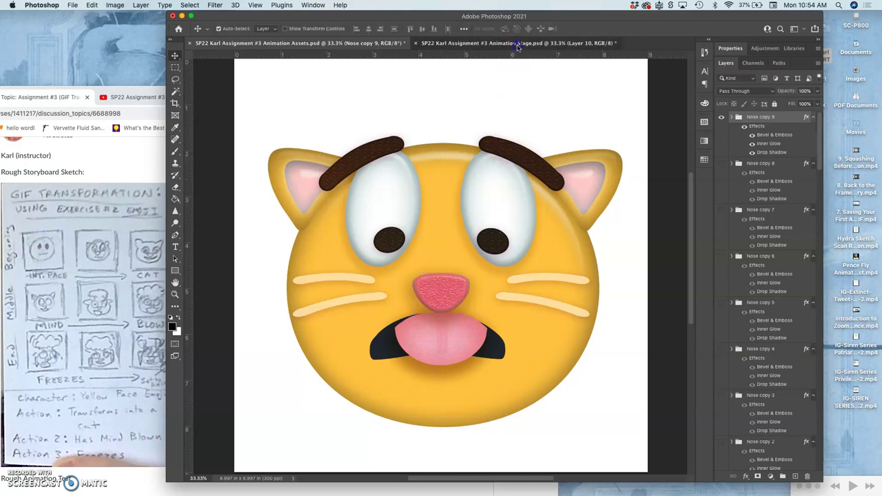
pyautogui.click(379, 44)
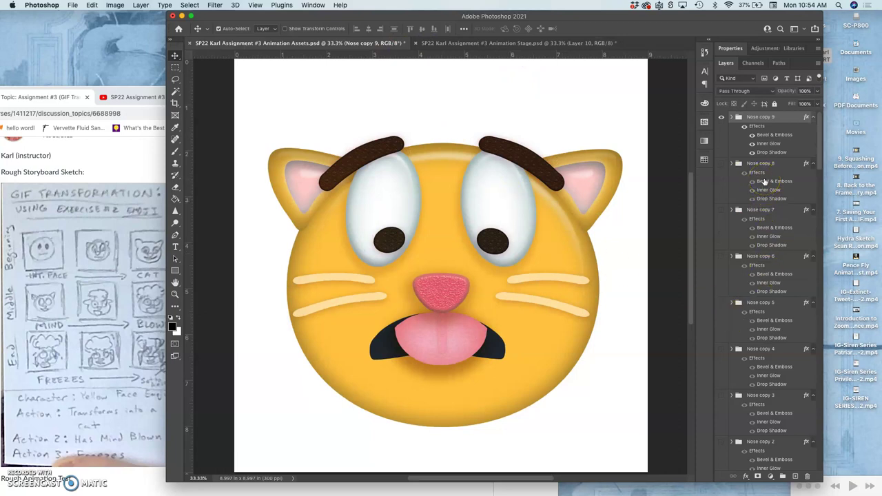
# - Hide the round pupils on the Eyes 3 copy 5 layer
pyautogui.scroll(-1, 764, 180)
pyautogui.scroll(-10, 764, 179)
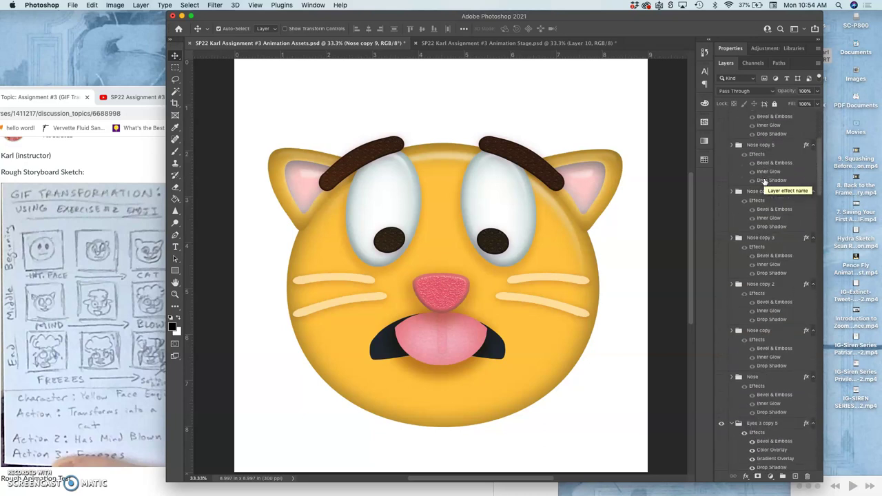
pyautogui.scroll(10, 763, 181)
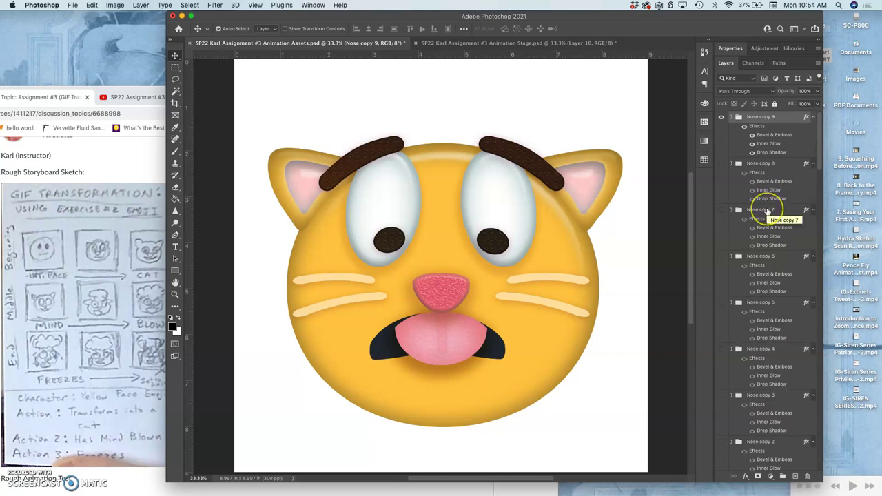
pyautogui.scroll(-12, 766, 206)
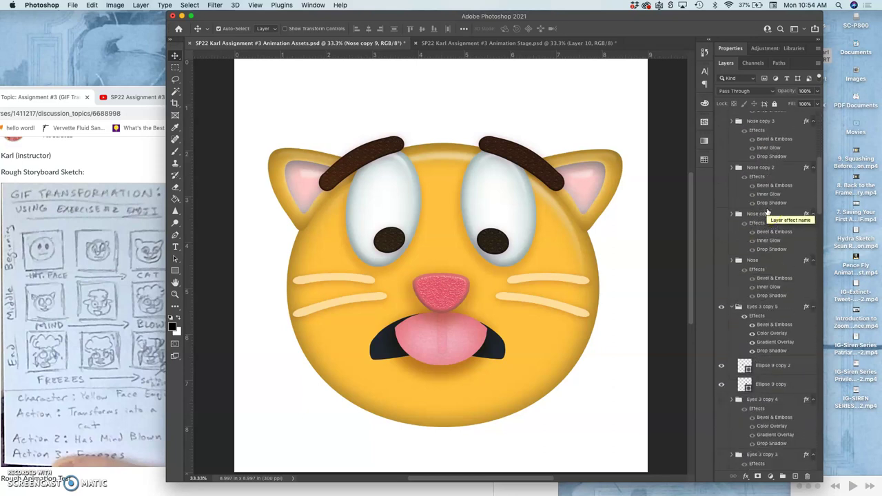
pyautogui.click(761, 307)
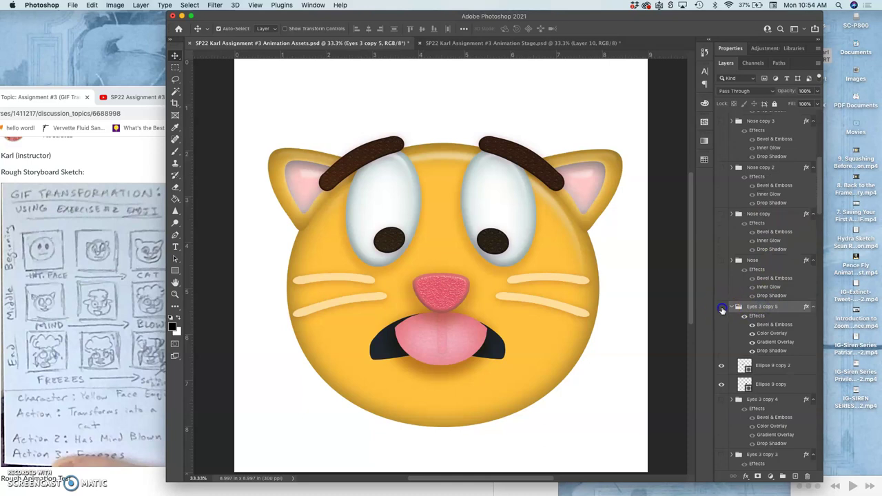
pyautogui.click(722, 308)
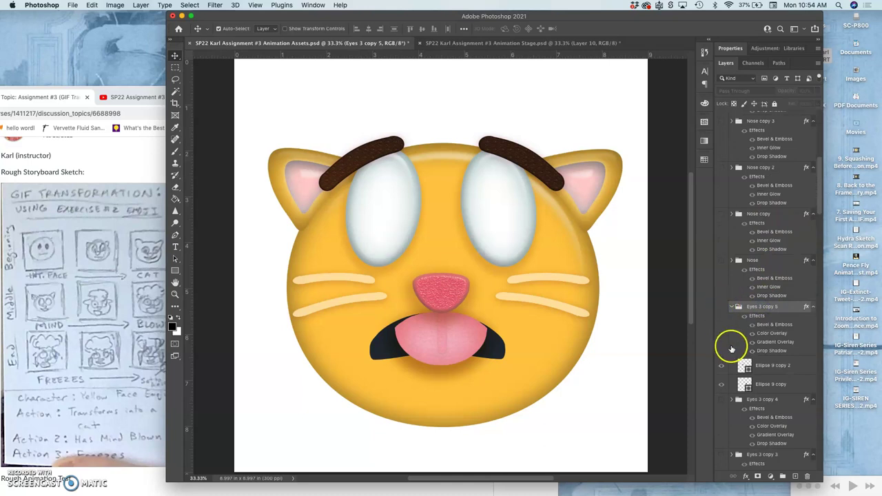
# - Turn on the brown X-shaped Cross Eyes layer and compare with the Animation Stage frame
pyautogui.scroll(5, 739, 315)
pyautogui.scroll(8, 741, 319)
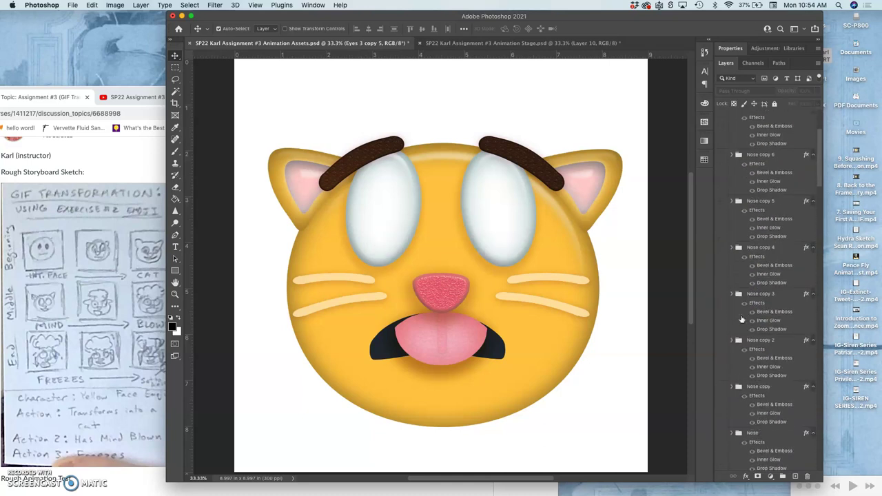
pyautogui.scroll(-8, 741, 318)
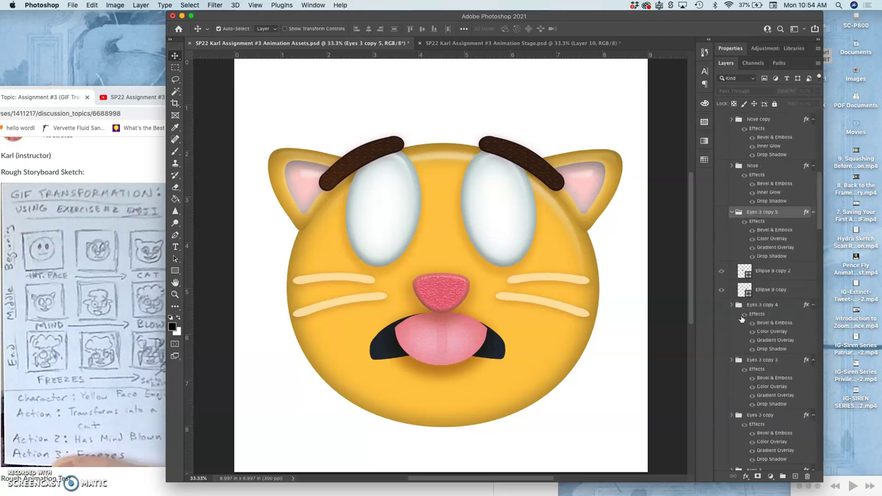
pyautogui.scroll(-8, 741, 318)
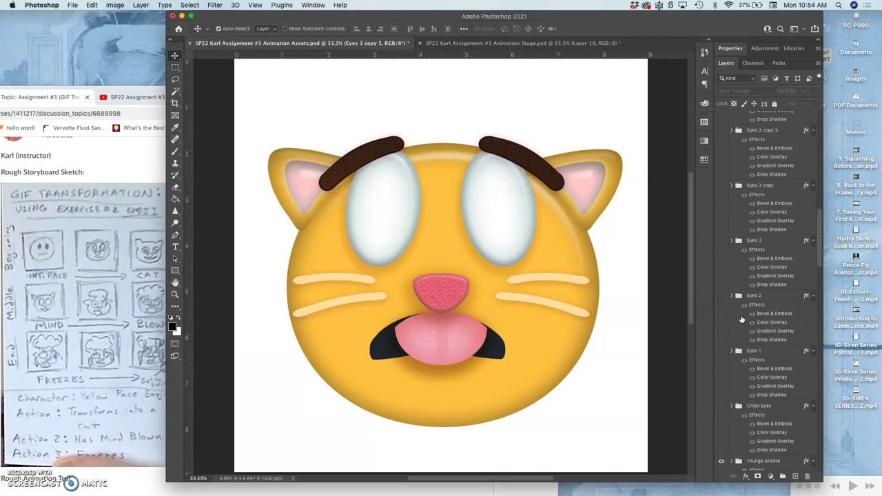
pyautogui.click(722, 336)
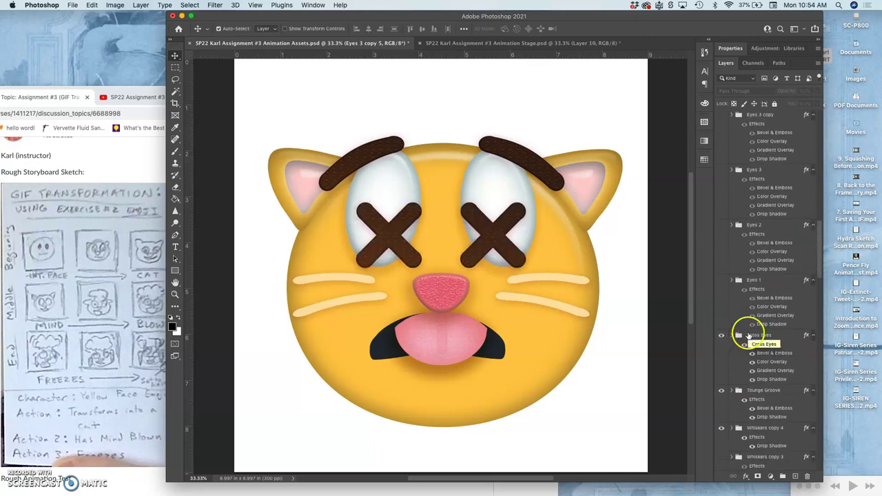
pyautogui.click(543, 44)
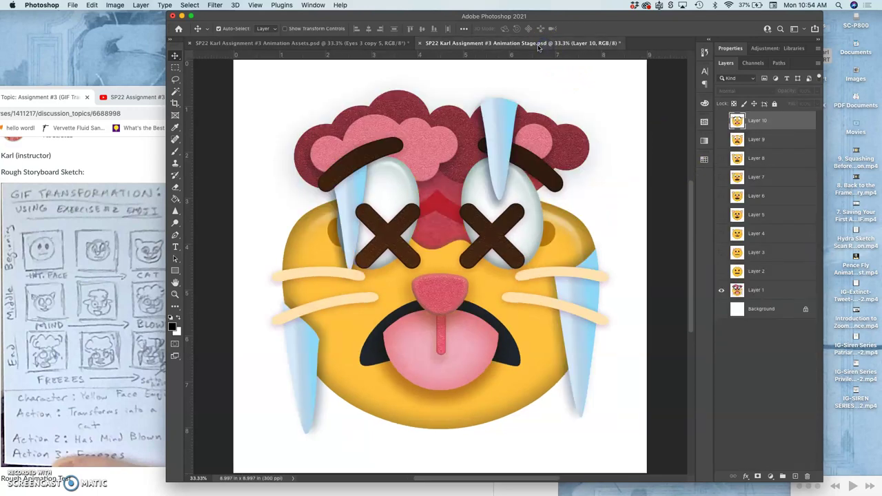
pyautogui.click(391, 44)
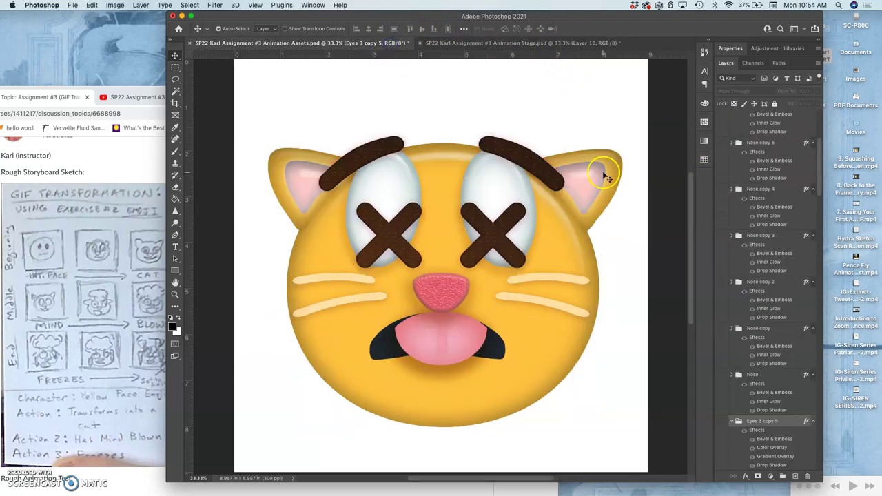
pyautogui.scroll(-5, 759, 403)
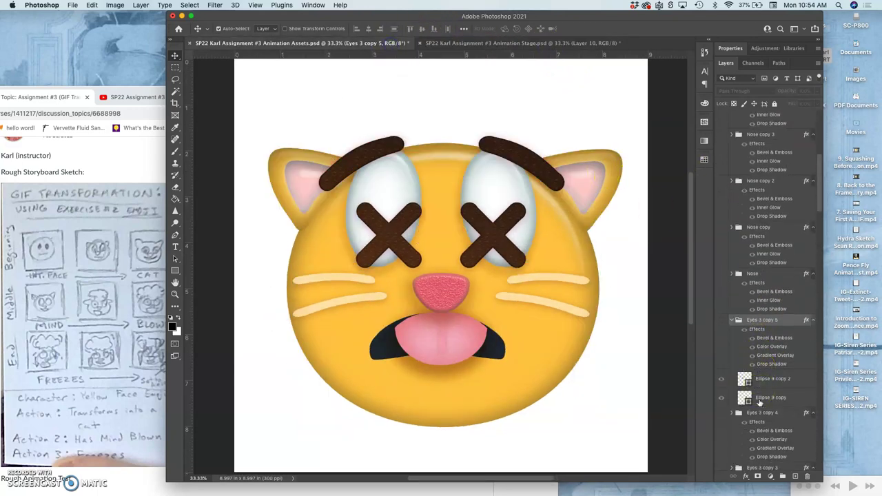
pyautogui.scroll(-12, 759, 403)
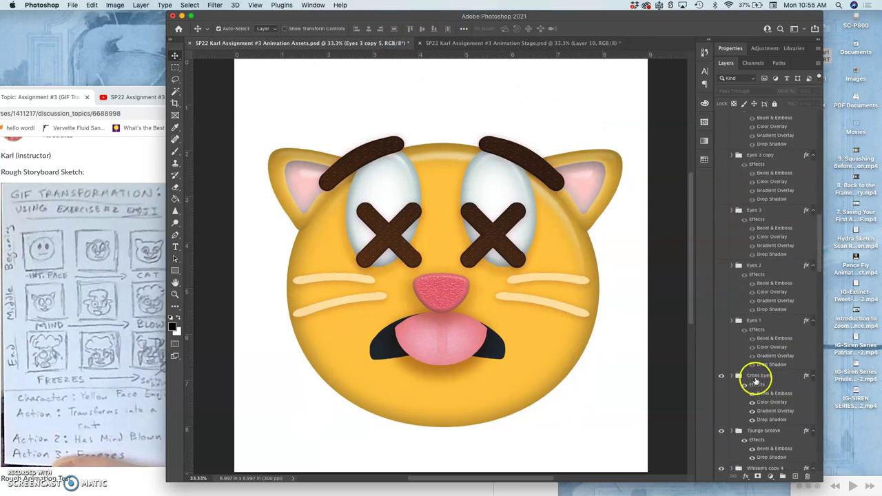
pyautogui.scroll(-3, 758, 398)
pyautogui.scroll(-1, 755, 380)
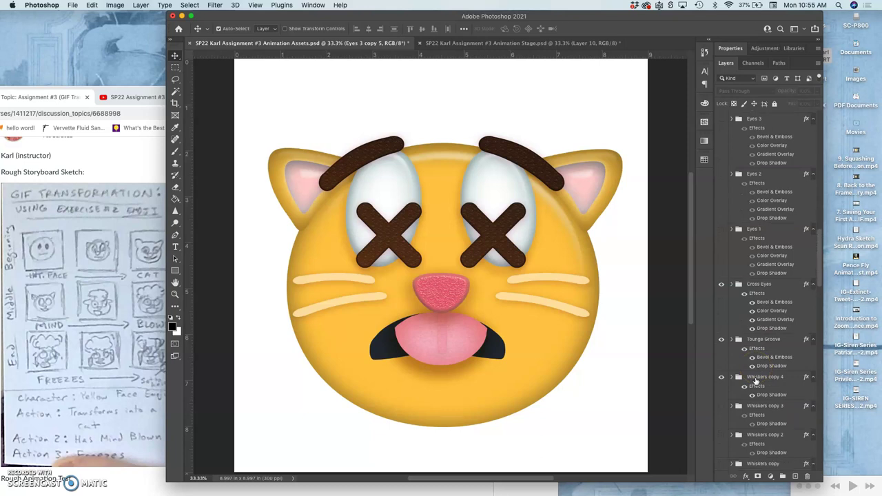
# - Raise the Tounge Groove layer's opacity from 20% to 40% and check the Stage document
pyautogui.click(758, 348)
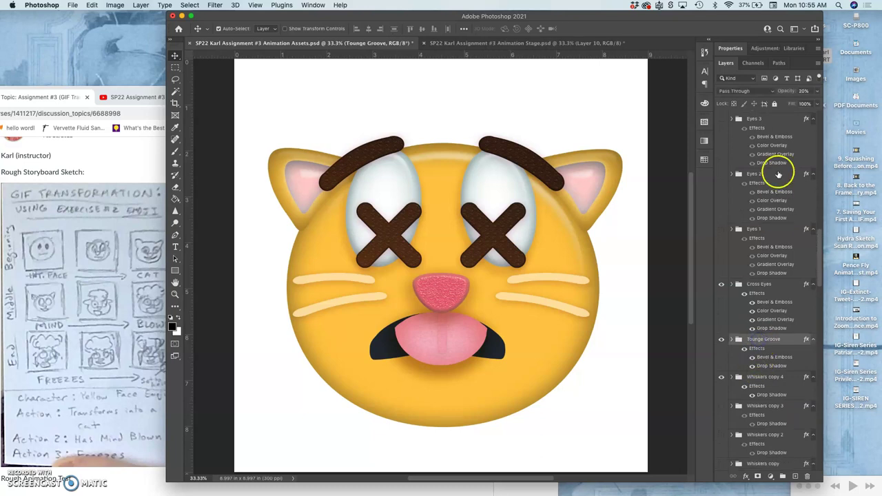
pyautogui.click(817, 93)
pyautogui.click(783, 103)
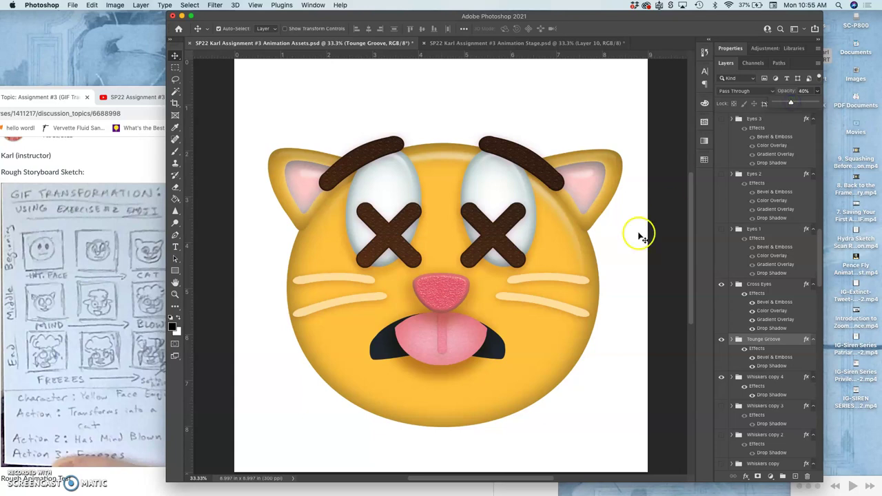
pyautogui.click(544, 45)
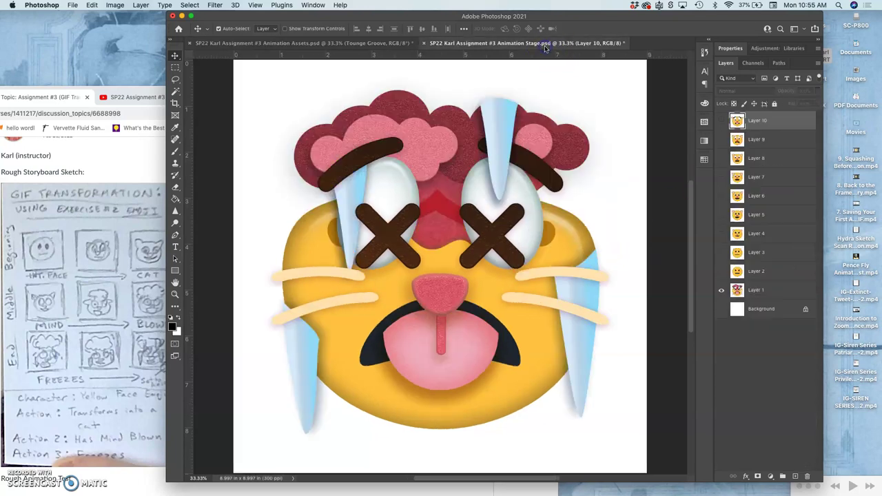
pyautogui.click(382, 44)
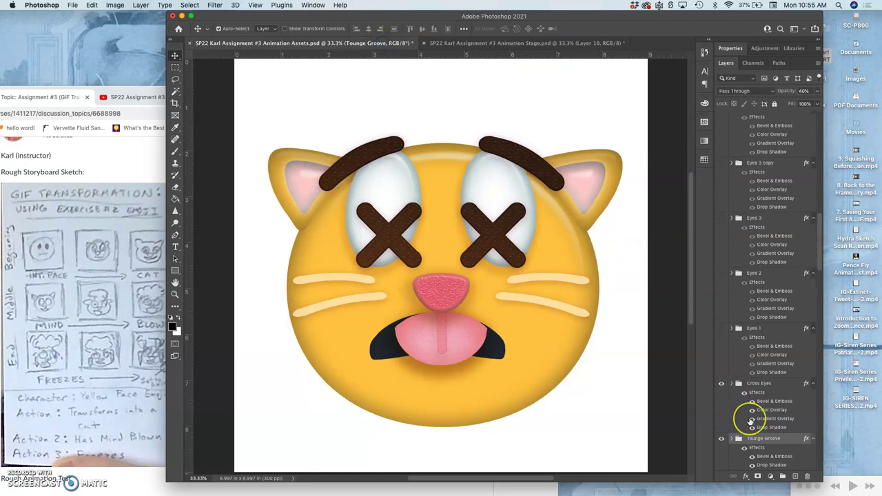
pyautogui.scroll(-1, 751, 418)
pyautogui.scroll(-2, 750, 418)
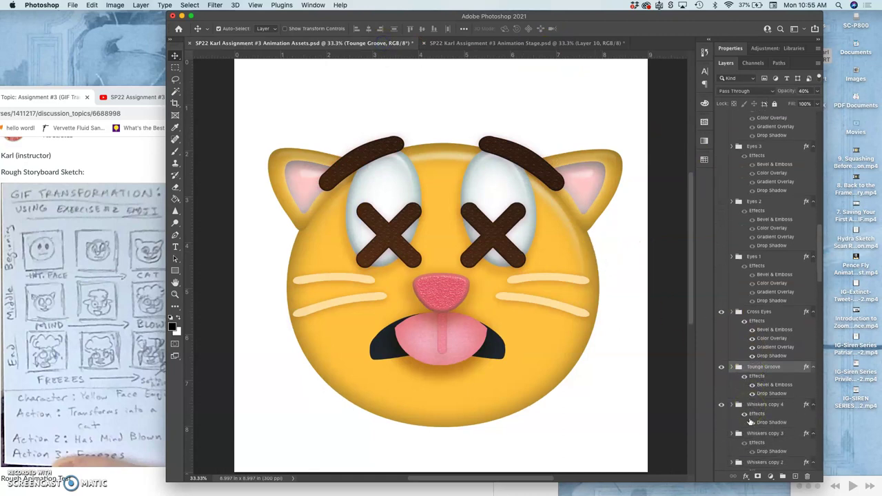
# - Widen the Whiskers copy 4 whiskers to about 107% and adjust their opacity
pyautogui.click(761, 409)
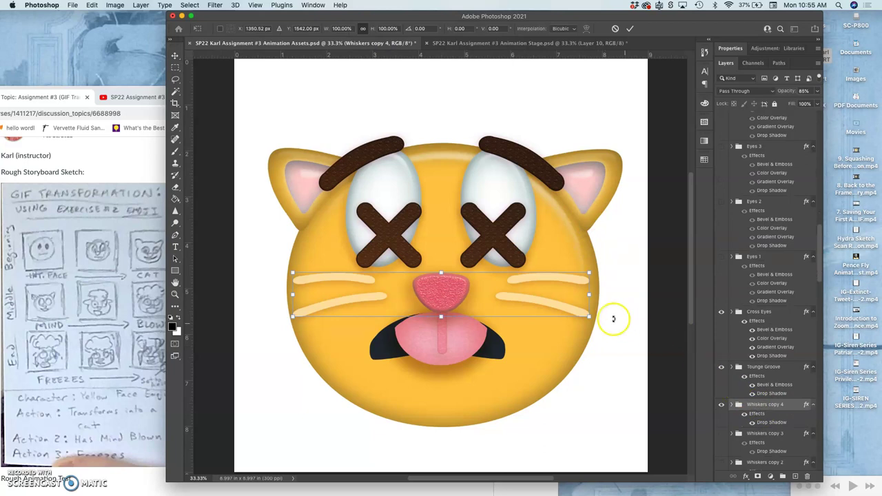
pyautogui.moveTo(591, 297); pyautogui.dragTo(600, 301)
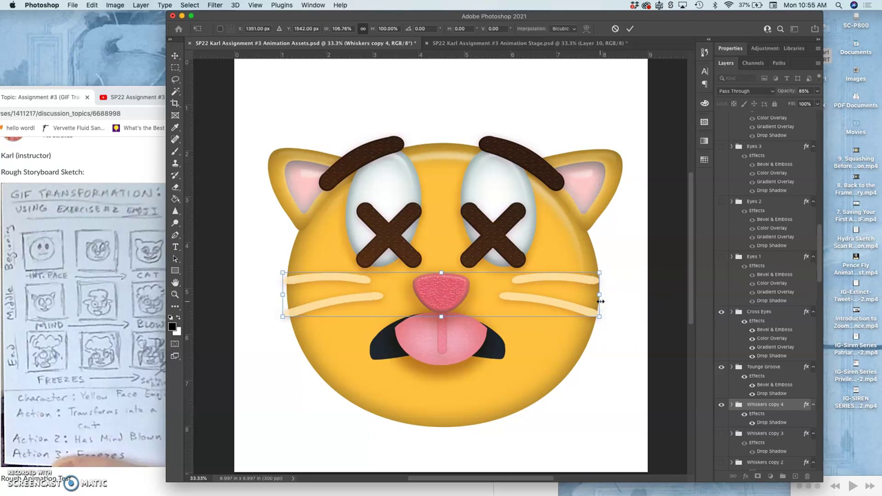
pyautogui.press('Return')
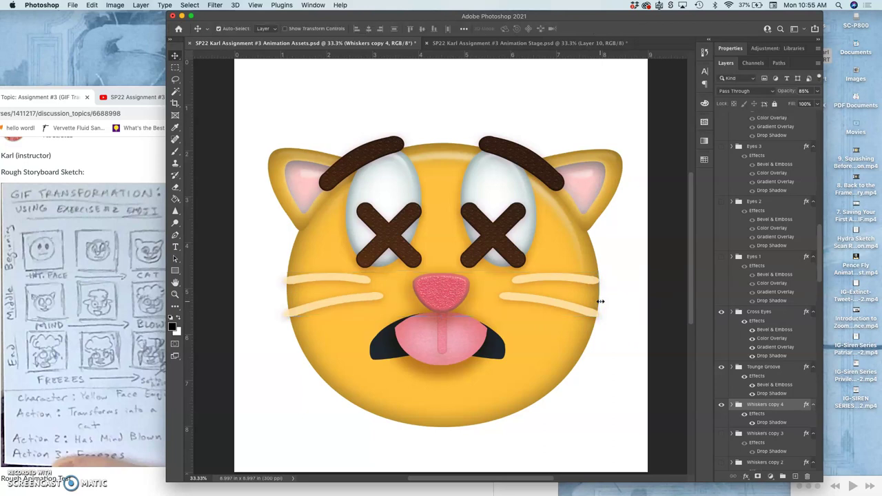
pyautogui.click(816, 92)
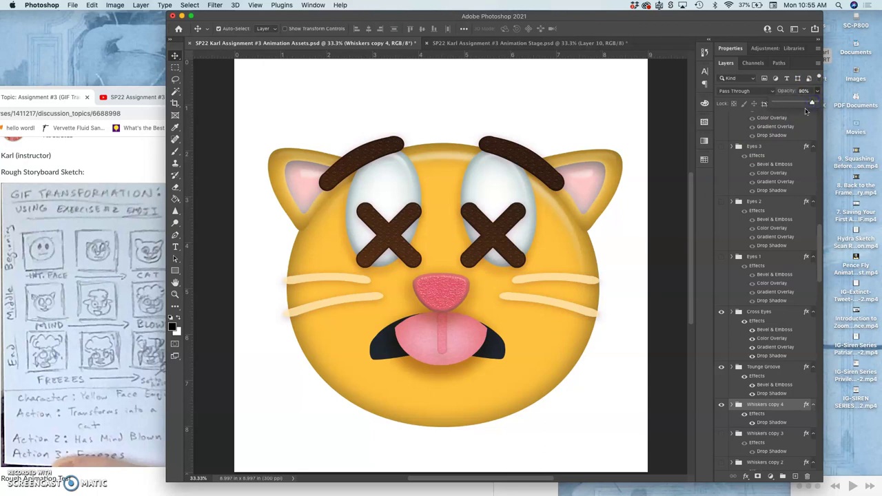
# - Duplicate Tounge copy as Tounge copy 2 and hide the original tongue
pyautogui.scroll(-5, 786, 409)
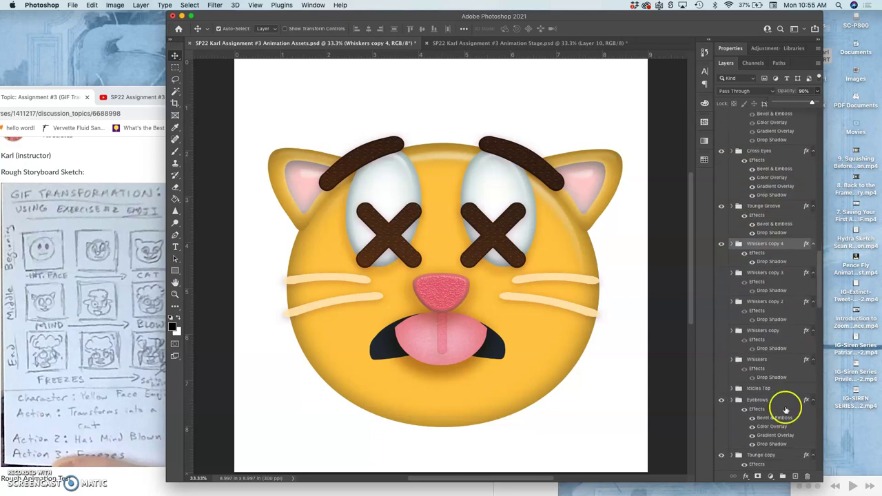
pyautogui.click(762, 401)
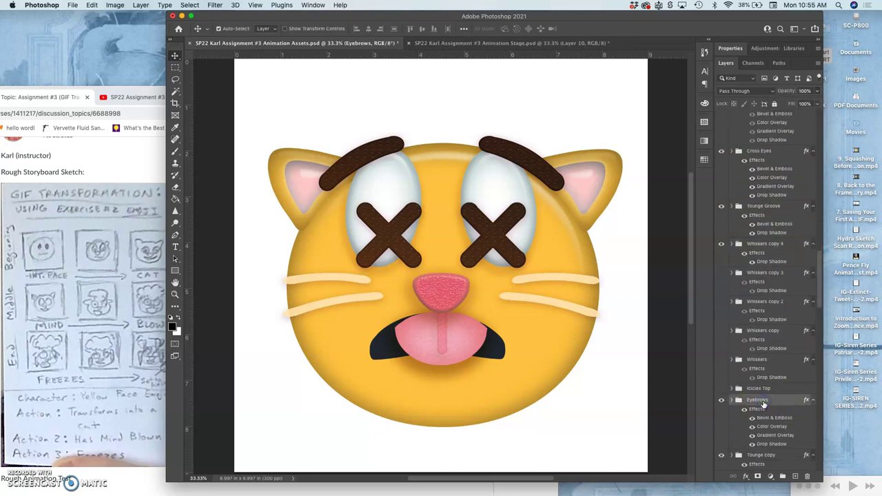
pyautogui.scroll(-2, 761, 420)
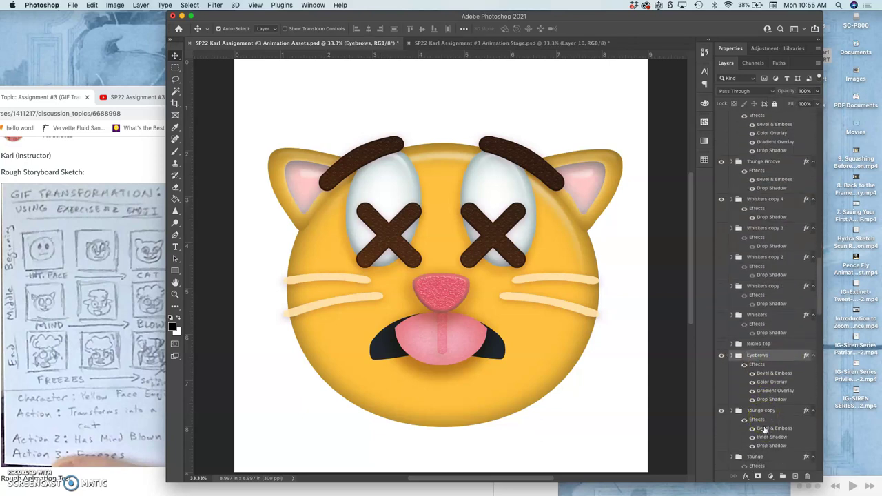
pyautogui.click(760, 411)
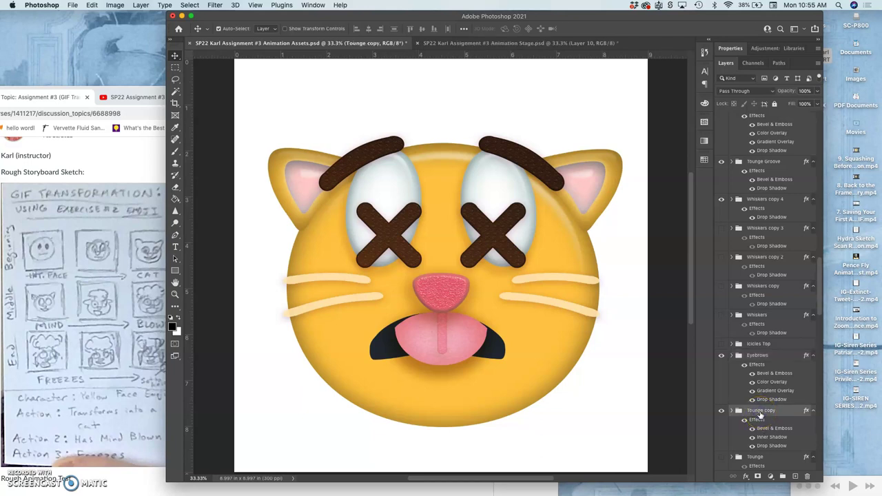
pyautogui.press('super+j')
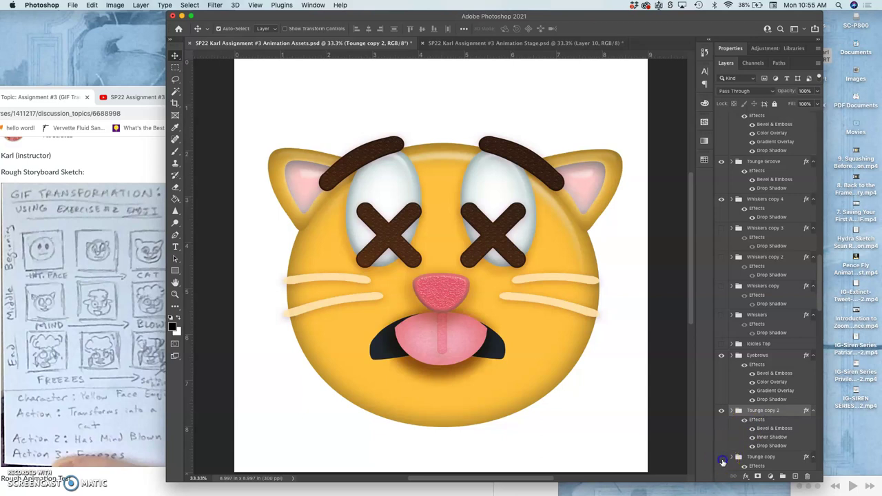
pyautogui.click(721, 458)
pyautogui.click(654, 396)
# - Stretch the new tongue to about 129% height and distort its top corners slightly upward
pyautogui.press('super+t')
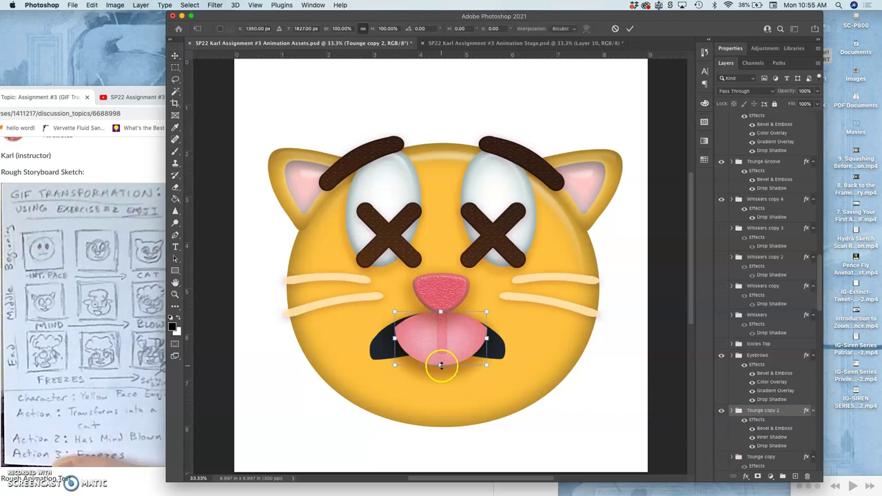
pyautogui.moveTo(441, 366); pyautogui.dragTo(441, 374)
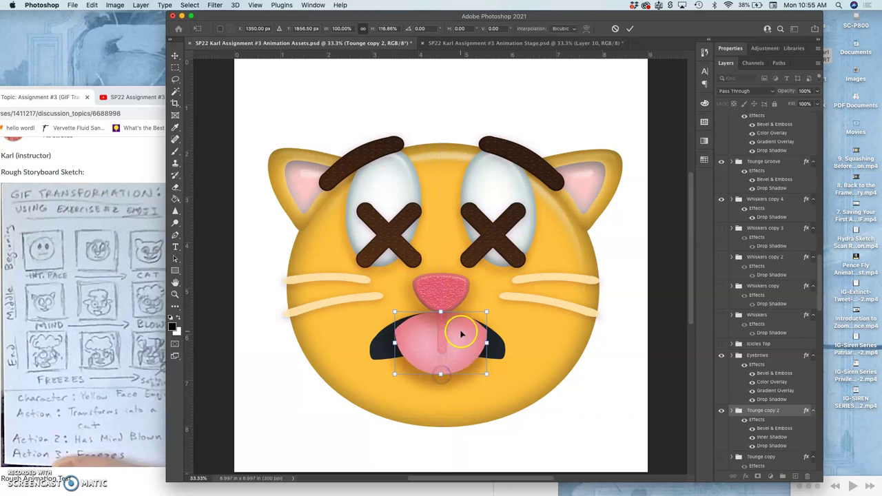
pyautogui.rightClick(463, 329)
pyautogui.click(478, 337)
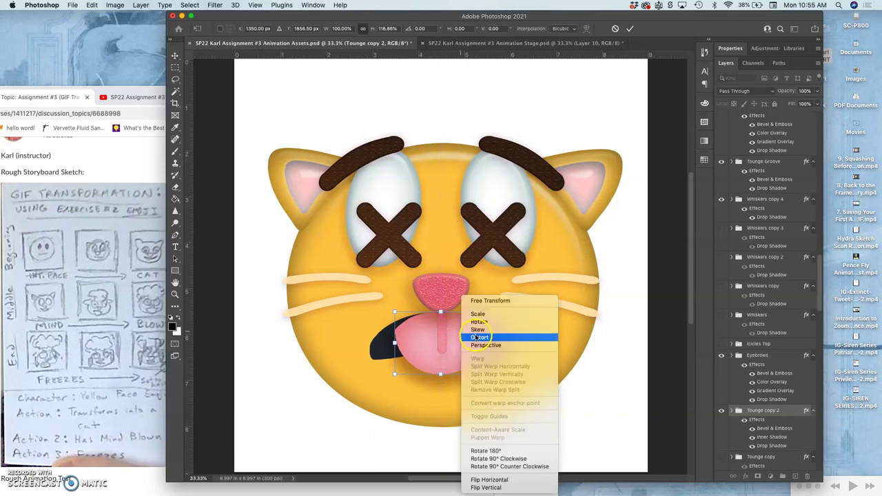
pyautogui.click(394, 314)
pyautogui.moveTo(394, 313); pyautogui.dragTo(393, 309)
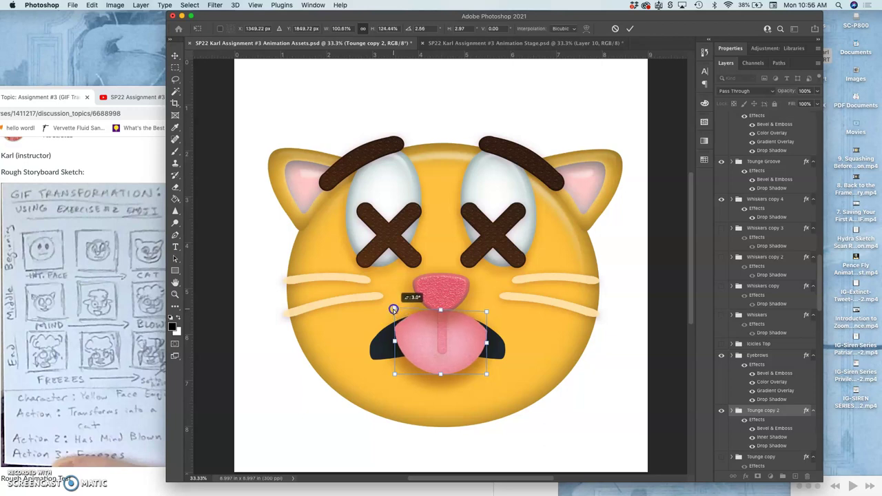
pyautogui.moveTo(393, 309); pyautogui.dragTo(392, 305)
pyautogui.click(474, 319)
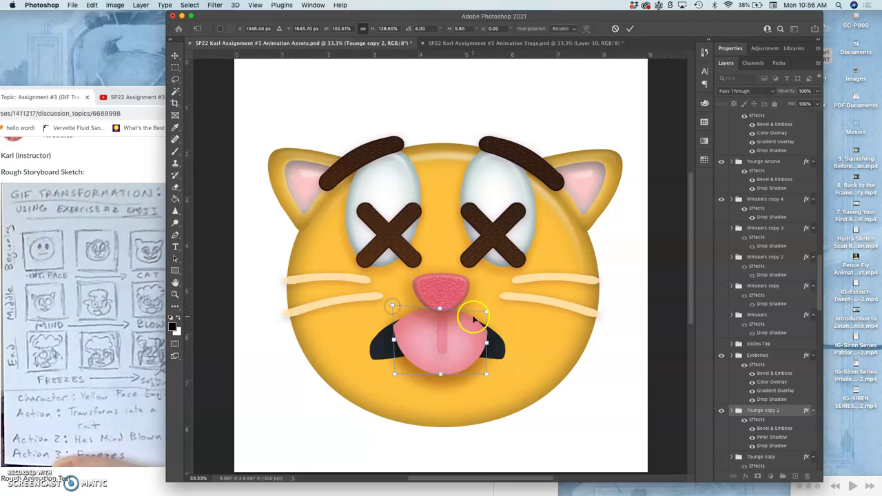
pyautogui.moveTo(487, 311); pyautogui.dragTo(487, 306)
pyautogui.click(487, 340)
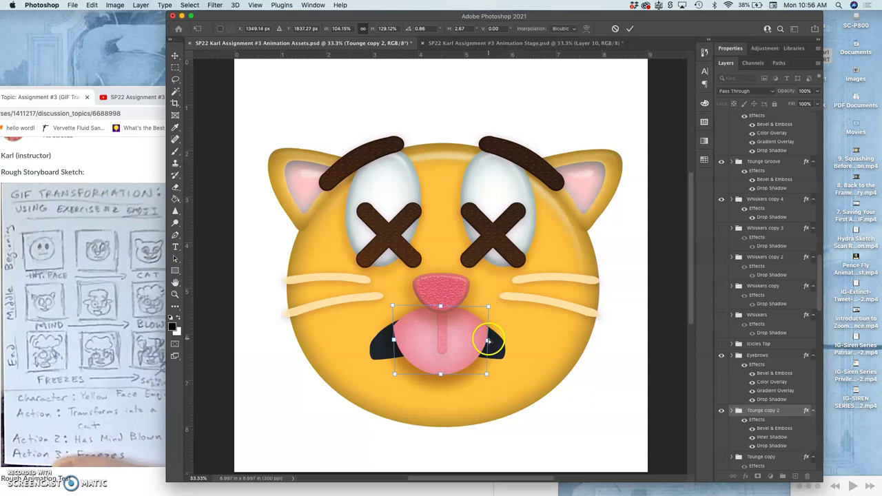
pyautogui.press('Return')
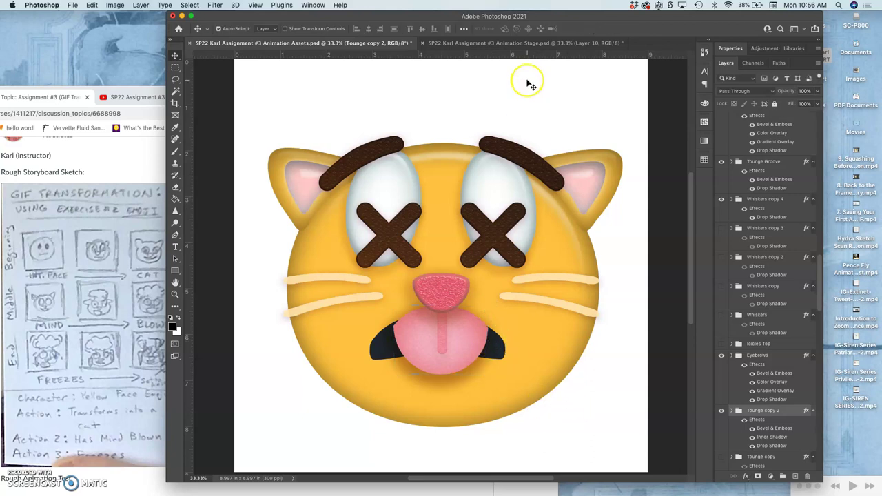
# - Undo the tongue reshaping, nudge Tounge copy 2, and hide Tounge copy
pyautogui.click(526, 44)
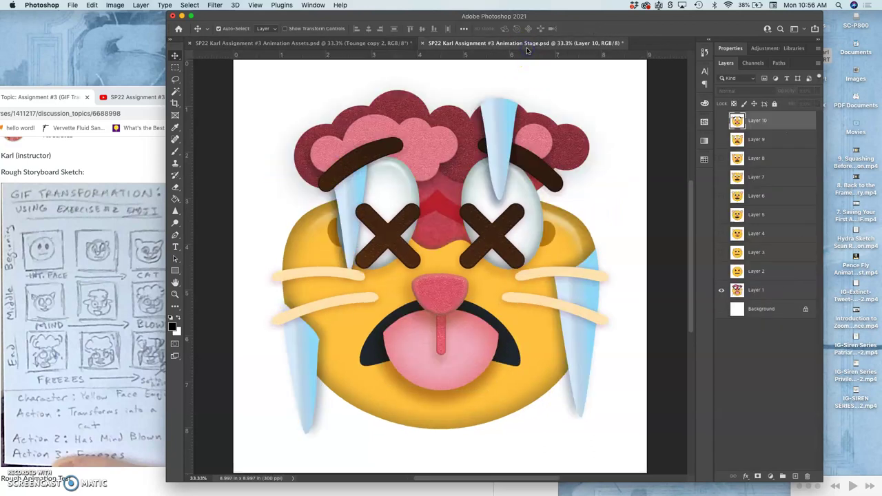
pyautogui.click(383, 44)
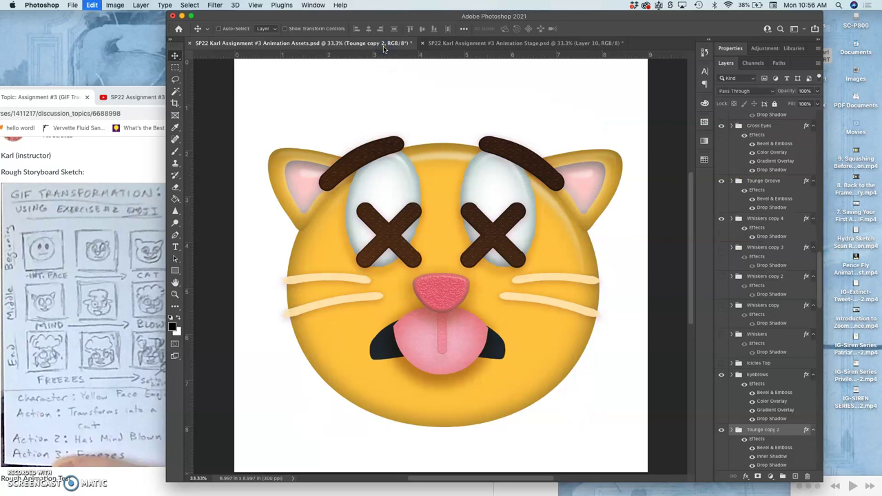
pyautogui.press('super+z')
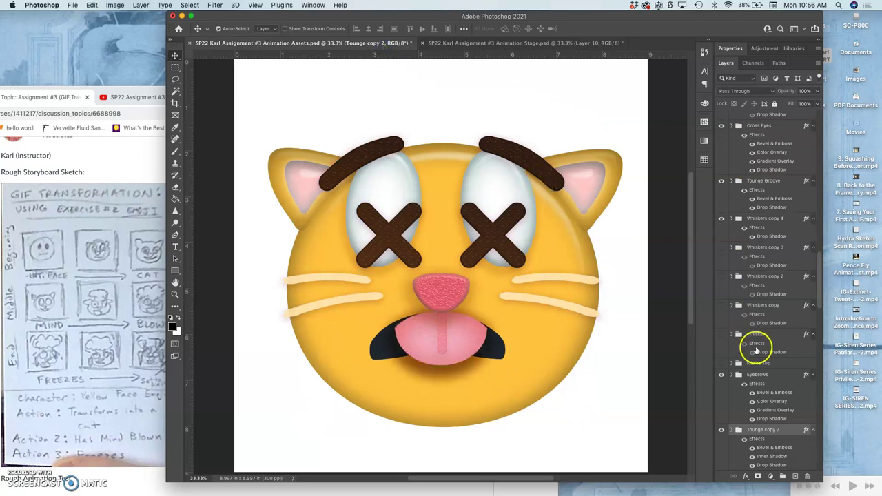
pyautogui.scroll(-3, 757, 434)
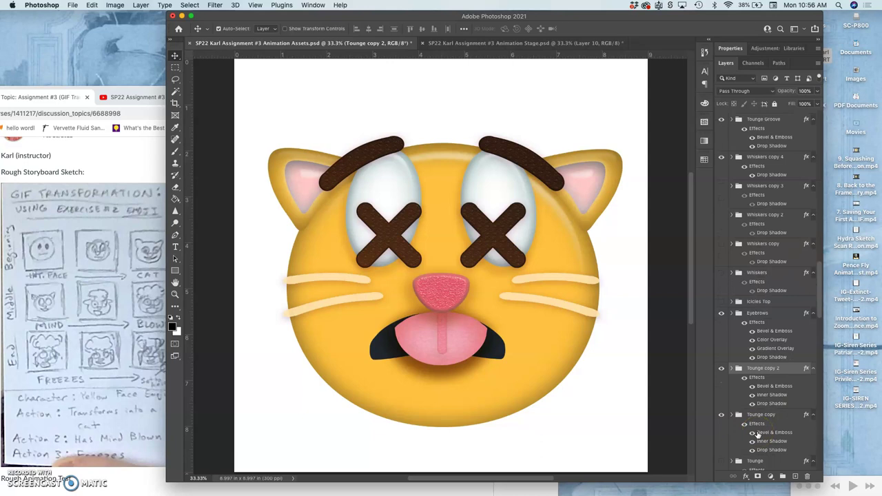
pyautogui.click(722, 368)
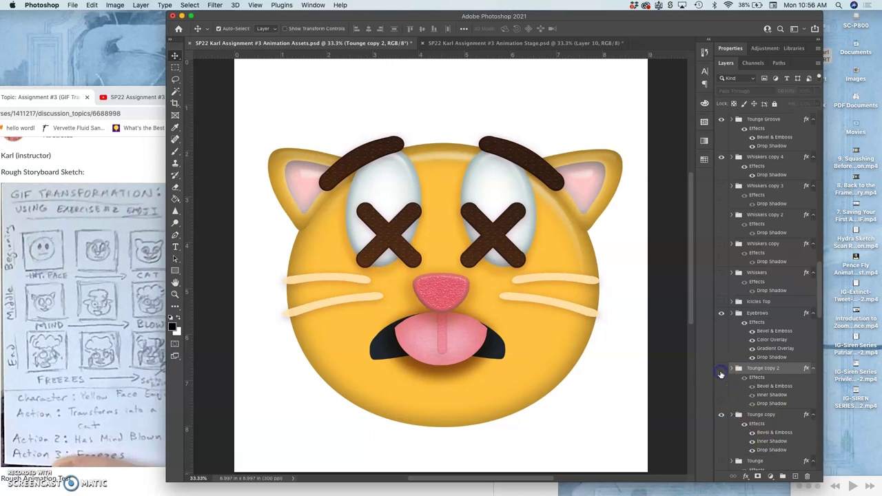
pyautogui.moveTo(436, 324); pyautogui.dragTo(450, 331)
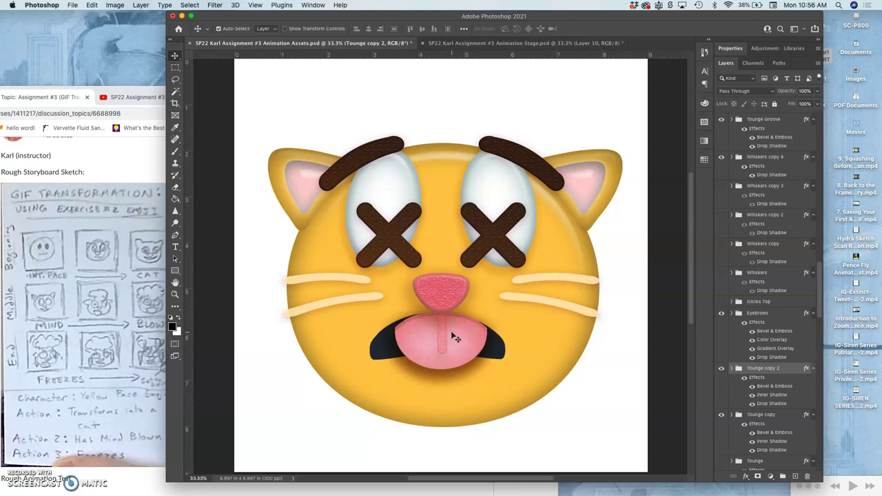
pyautogui.click(722, 416)
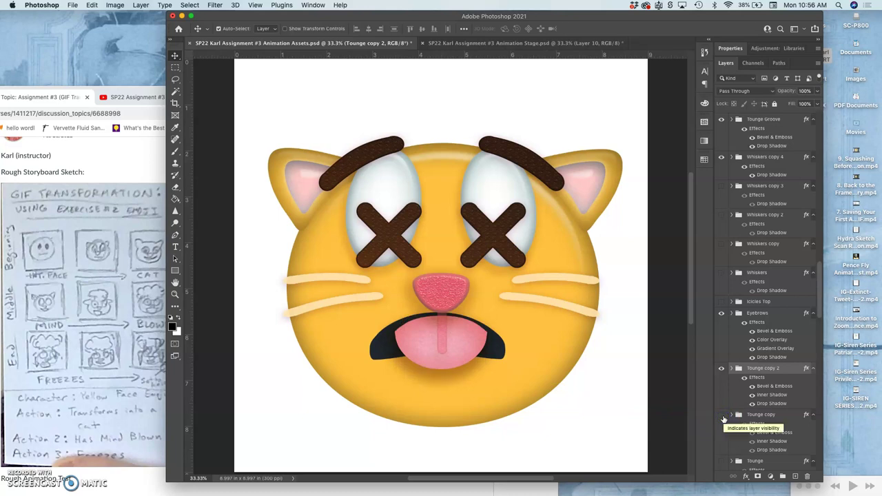
# - Lengthen the Tounge copy 2 tongue to about 107% height and compare with the Stage frame
pyautogui.press('super+t')
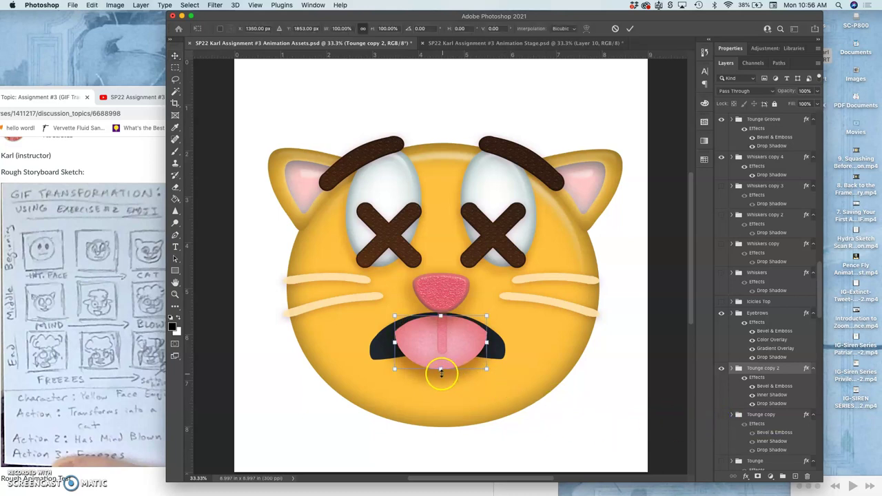
pyautogui.moveTo(441, 371)
pyautogui.mouseDown()
pyautogui.moveTo(441, 406)
pyautogui.moveTo(441, 372)
pyautogui.mouseUp()
pyautogui.press('Return')
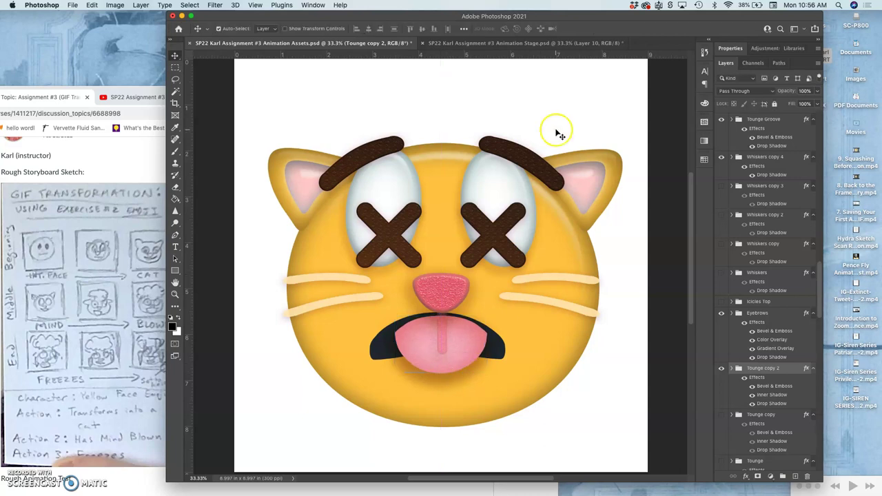
pyautogui.click(503, 44)
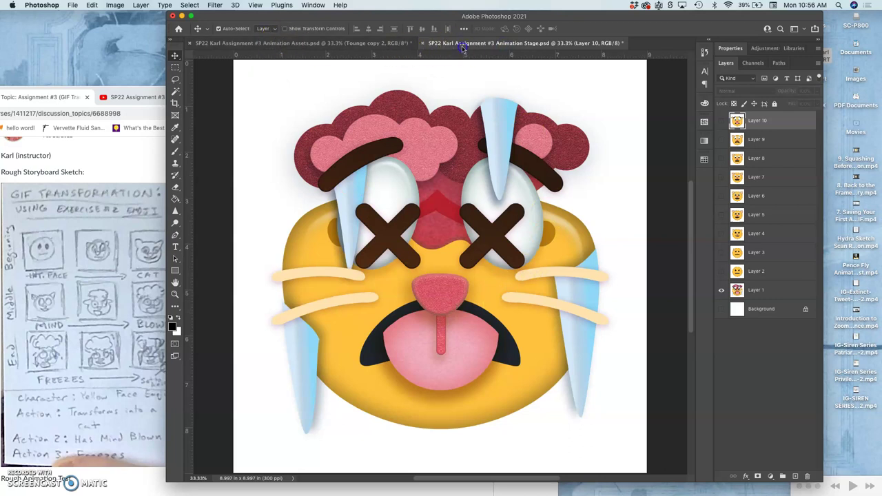
pyautogui.click(383, 42)
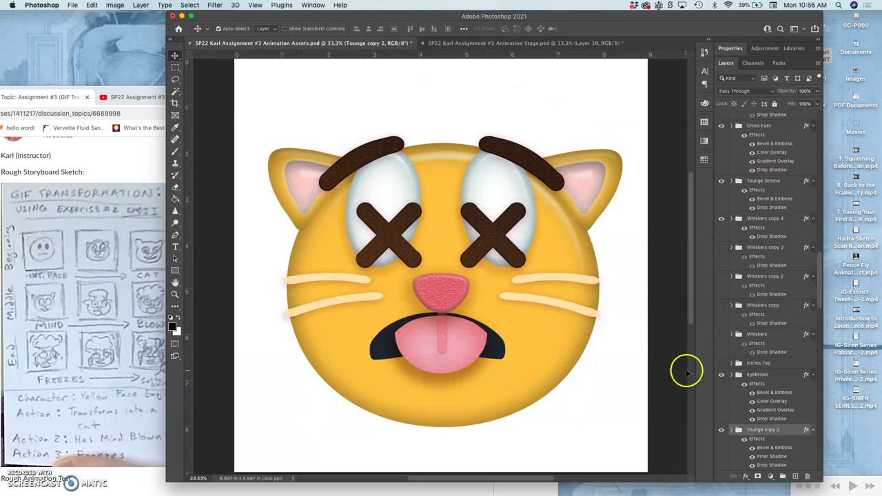
pyautogui.scroll(-2, 763, 431)
pyautogui.scroll(-3, 763, 432)
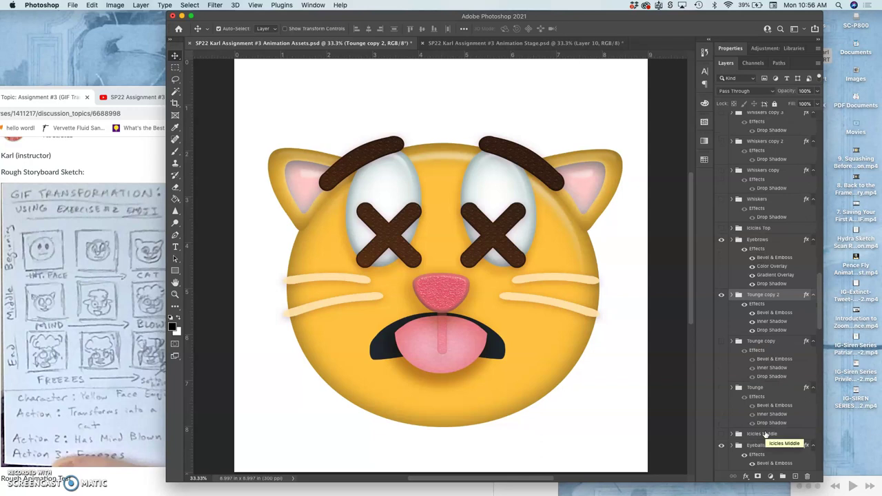
# - Duplicate the Eyeballs White 3 copy 3 layer and hide the original
pyautogui.click(752, 446)
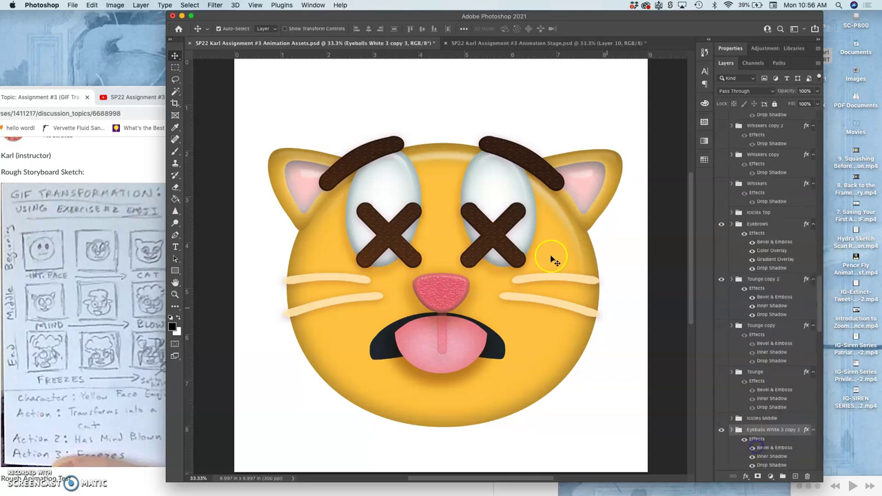
pyautogui.press('super+t')
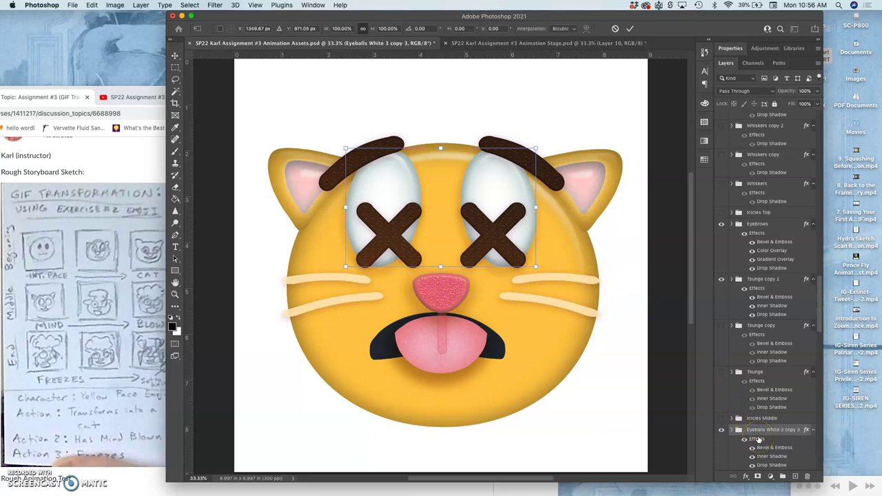
pyautogui.press('Return')
pyautogui.press('super+j')
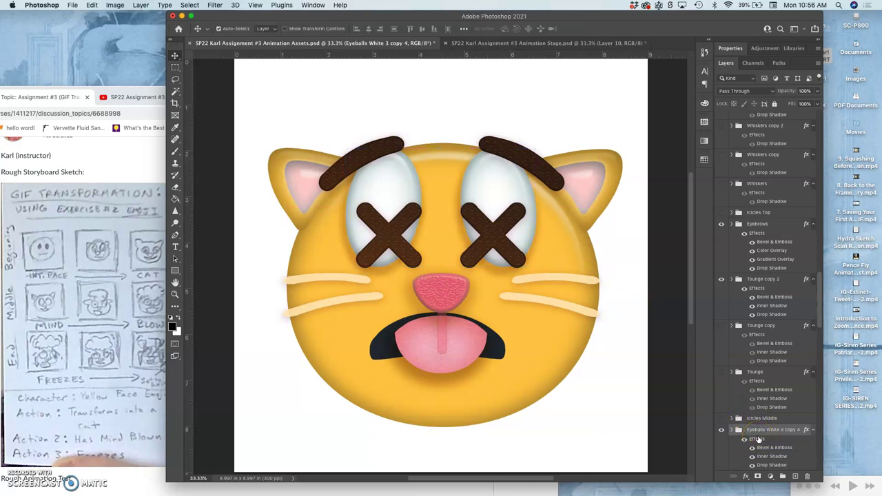
pyautogui.scroll(-3, 758, 438)
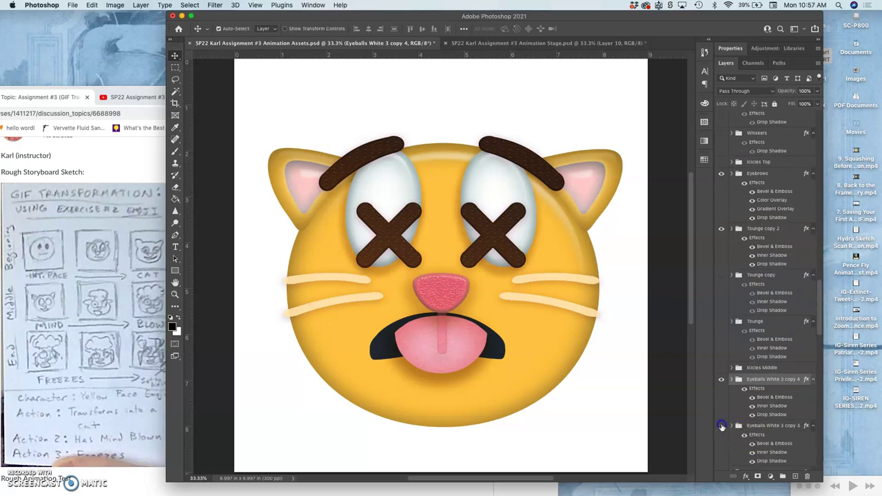
pyautogui.click(721, 427)
# - Enlarge the duplicated eye whites slightly and widen their bottom with a perspective transform
pyautogui.press('super+t')
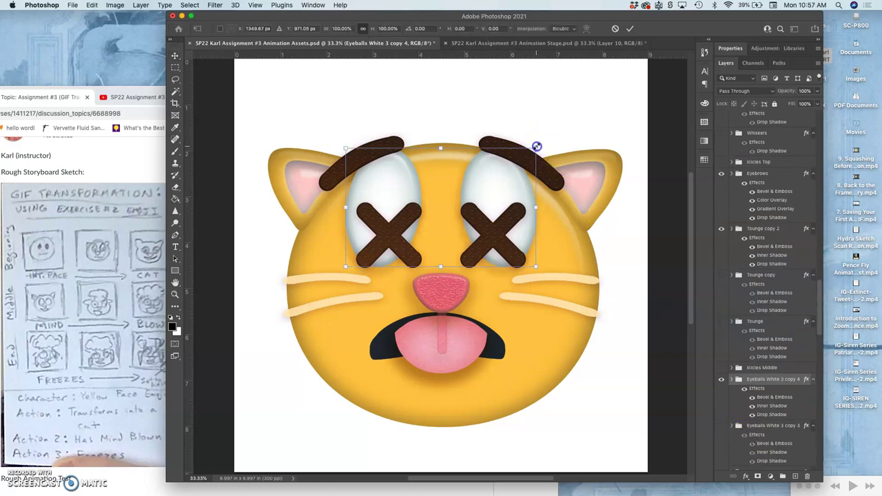
pyautogui.moveTo(538, 144); pyautogui.dragTo(540, 143)
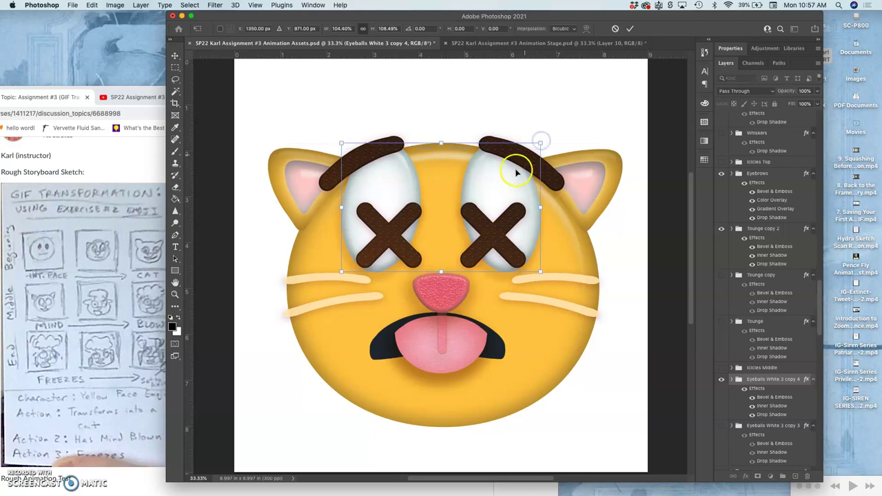
pyautogui.rightClick(493, 172)
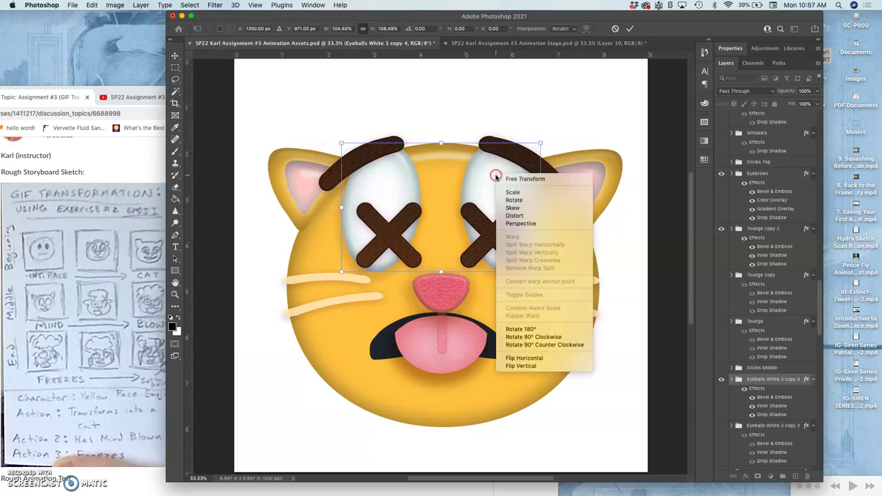
pyautogui.click(506, 226)
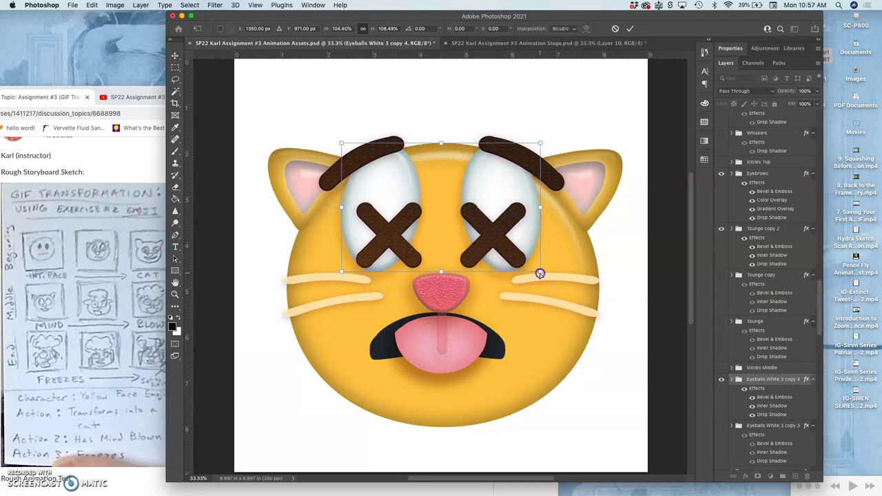
pyautogui.moveTo(539, 274); pyautogui.dragTo(544, 273)
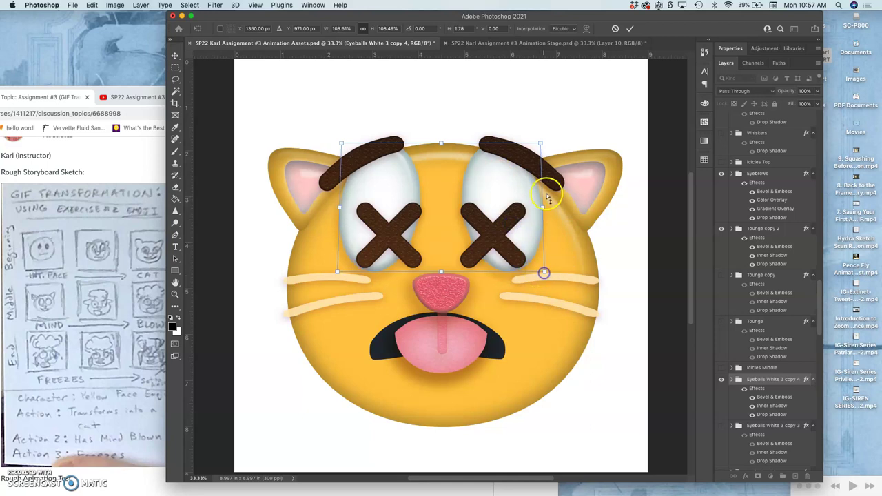
pyautogui.moveTo(537, 143); pyautogui.dragTo(535, 144)
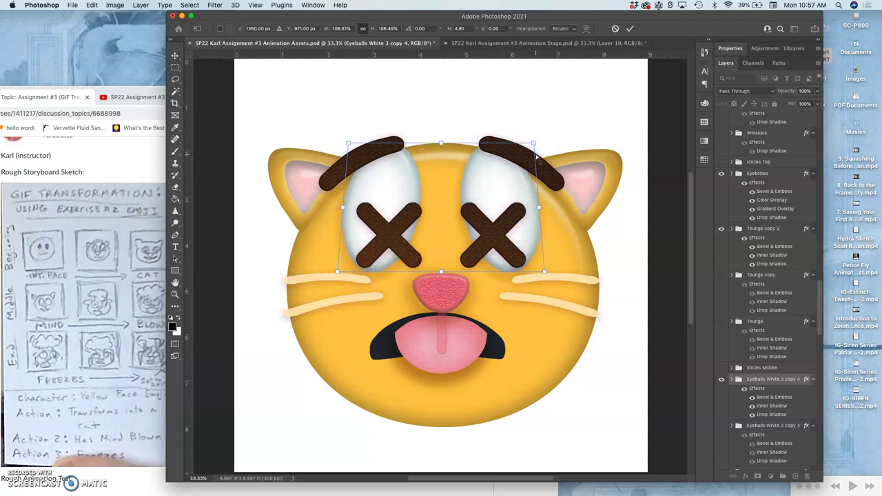
pyautogui.press('Return')
pyautogui.click(547, 43)
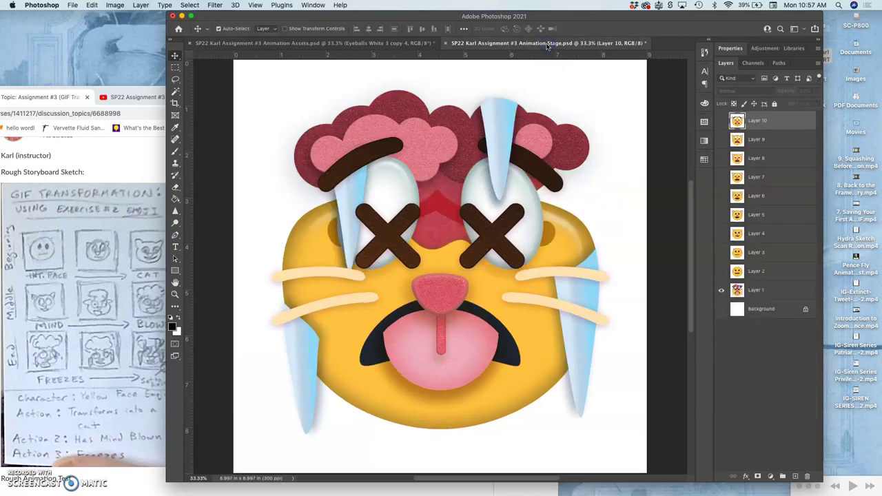
pyautogui.click(381, 43)
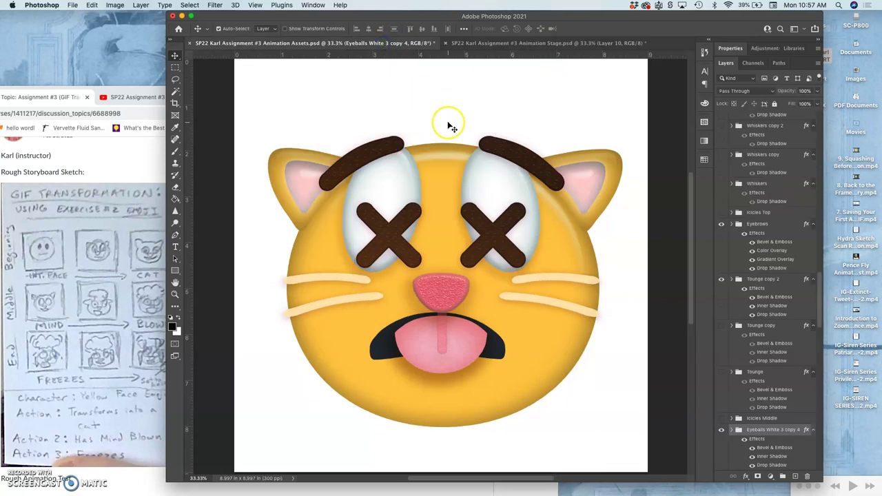
# - Adjust the eye whites' height with Free Transform and compare with the Stage frame
pyautogui.hotkey('ctrl', 't')
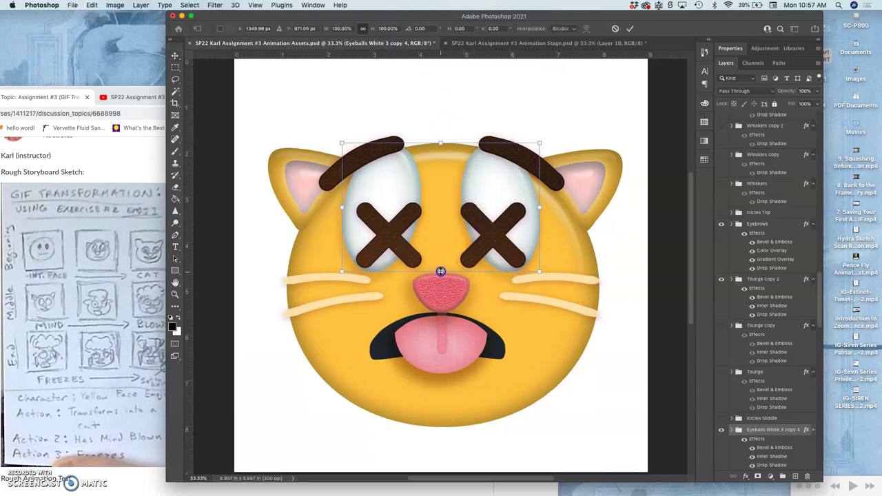
pyautogui.moveTo(440, 270); pyautogui.dragTo(440, 269)
pyautogui.press('Return')
pyautogui.click(538, 42)
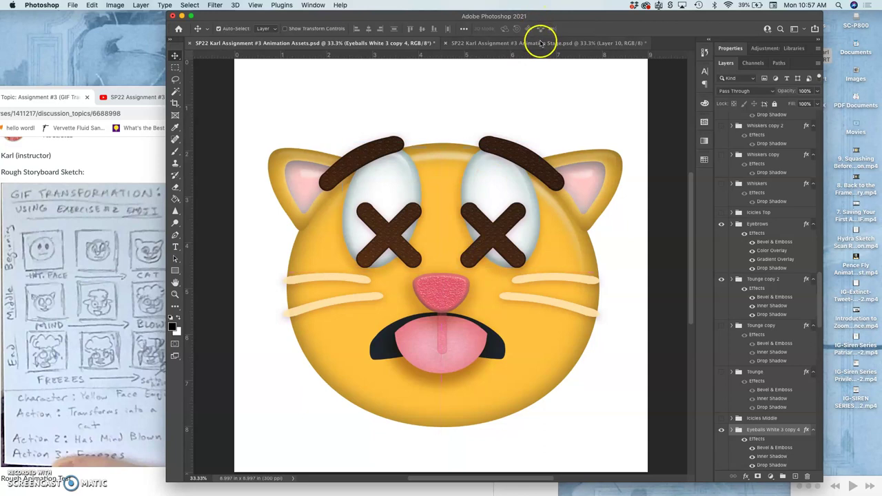
pyautogui.click(414, 42)
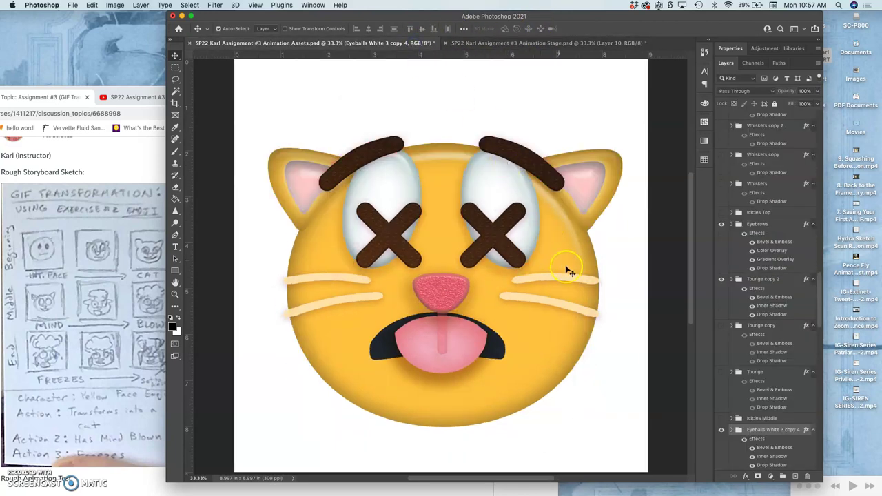
# - Duplicate the MOUTH group to create MOuth copy
pyautogui.scroll(-5, 756, 427)
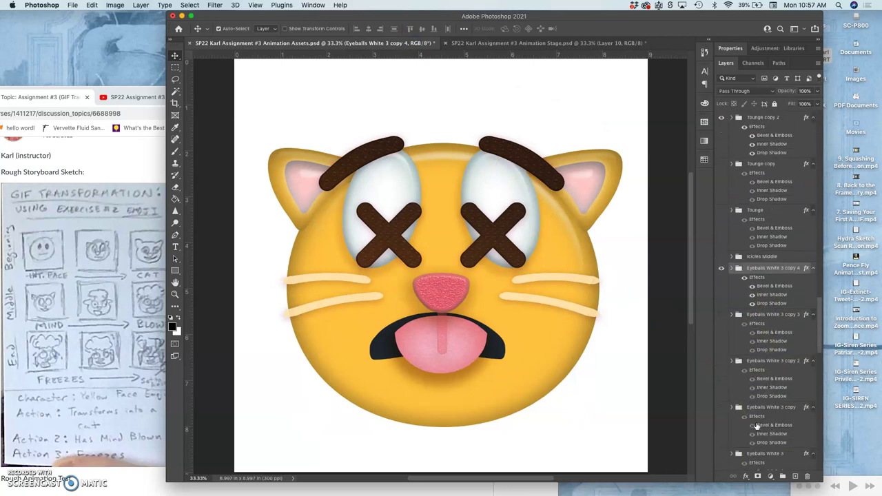
pyautogui.scroll(-6, 757, 425)
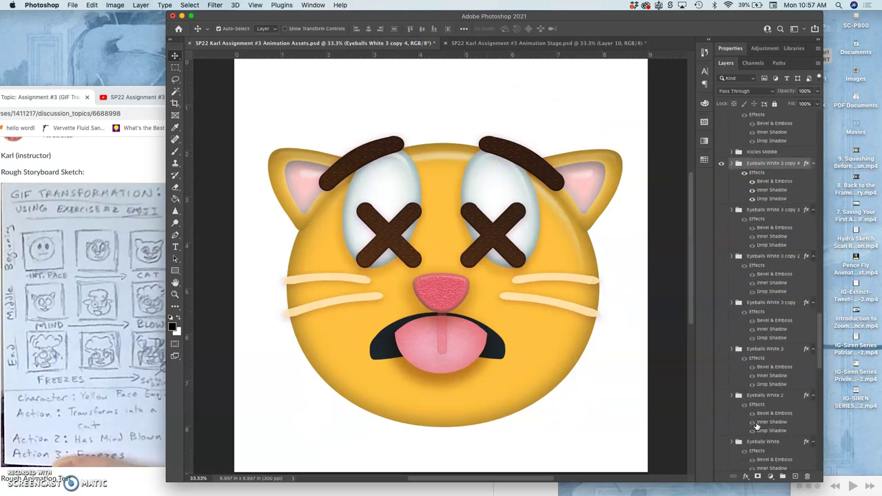
pyautogui.click(757, 424)
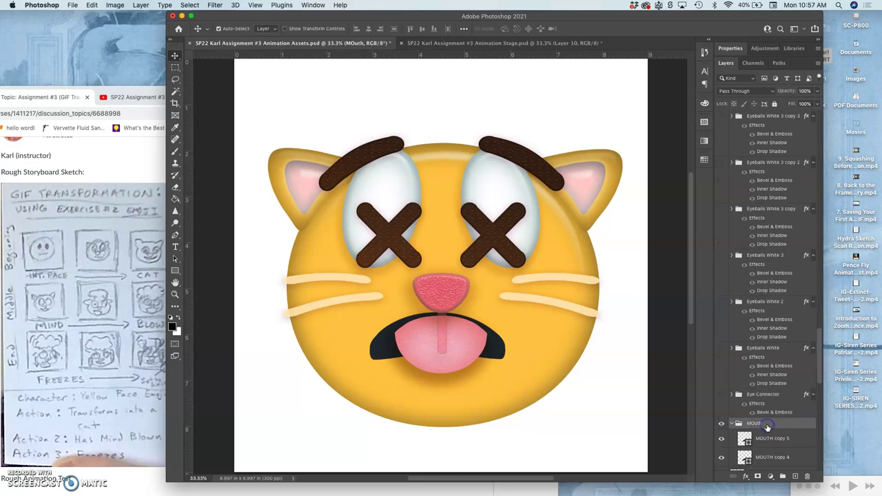
pyautogui.press('super+j')
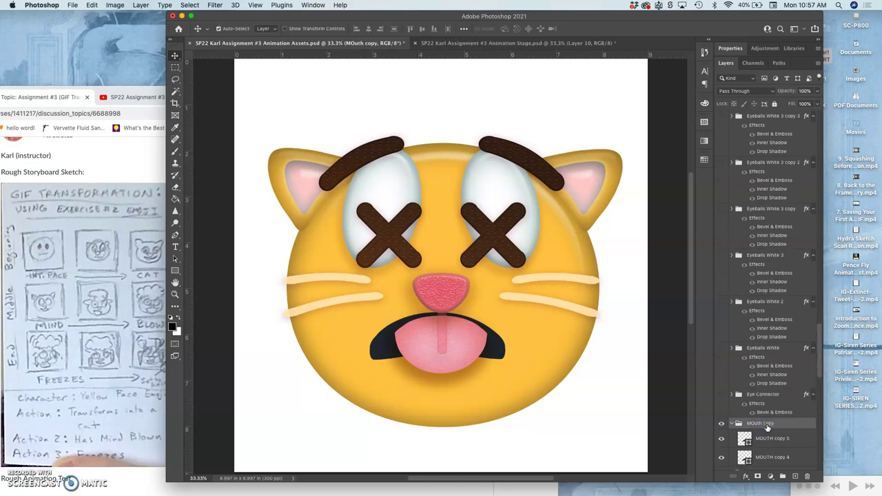
pyautogui.moveTo(767, 427); pyautogui.dragTo(769, 326)
# - Stretch the mouth copy to about 128% height, comparing it against the Animation Stage file
pyautogui.press('super+t')
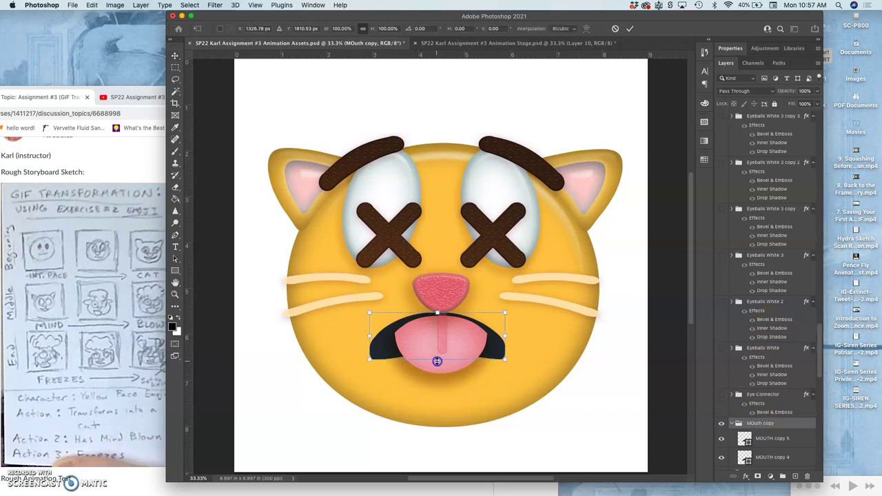
pyautogui.moveTo(437, 361); pyautogui.dragTo(436, 372)
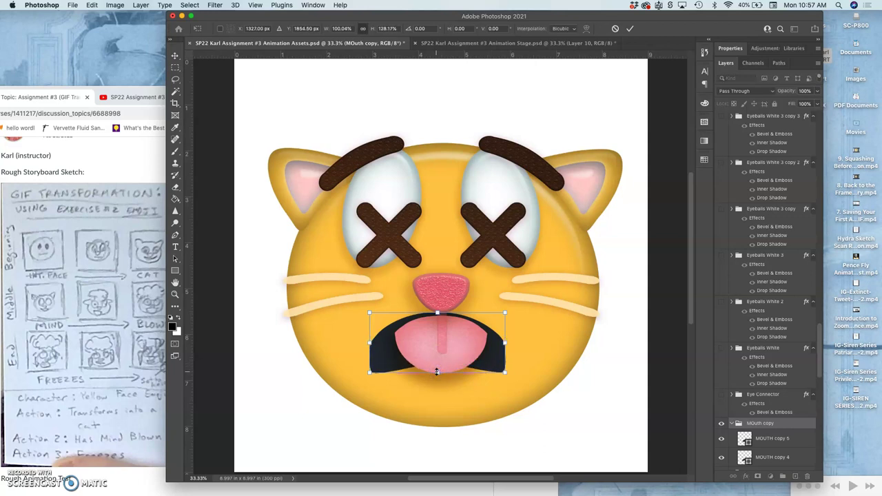
pyautogui.click(516, 44)
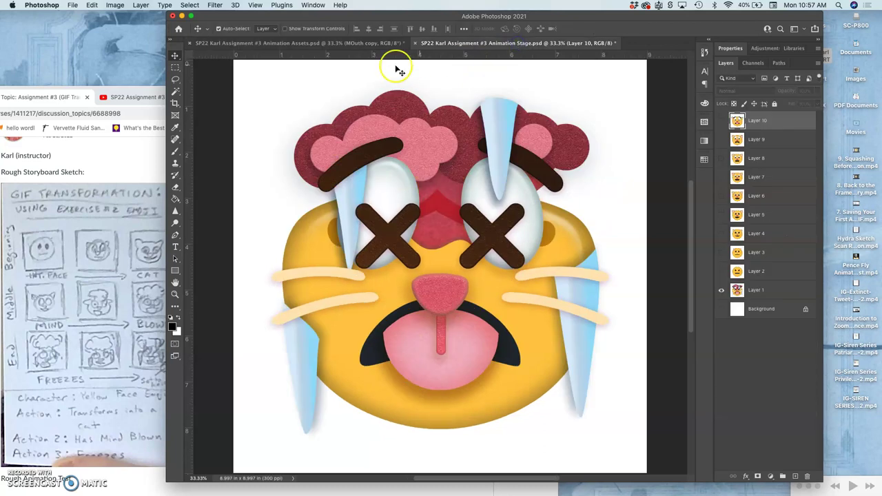
pyautogui.click(351, 44)
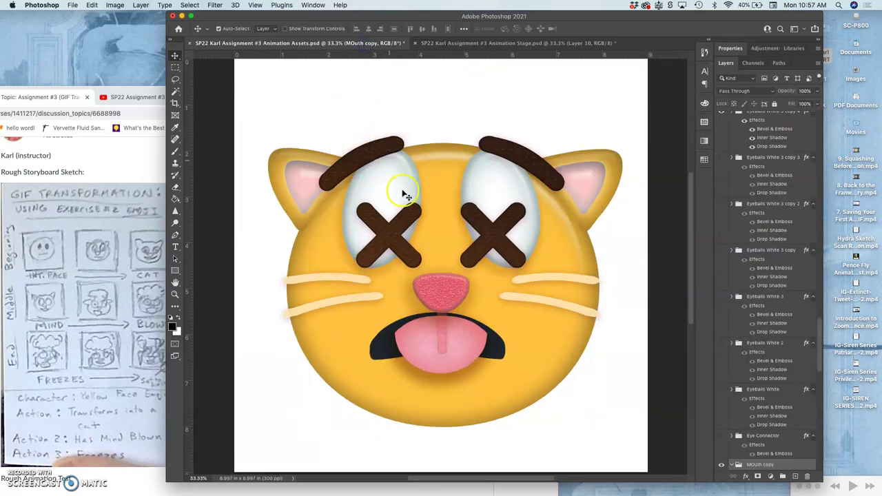
pyautogui.press('super+t')
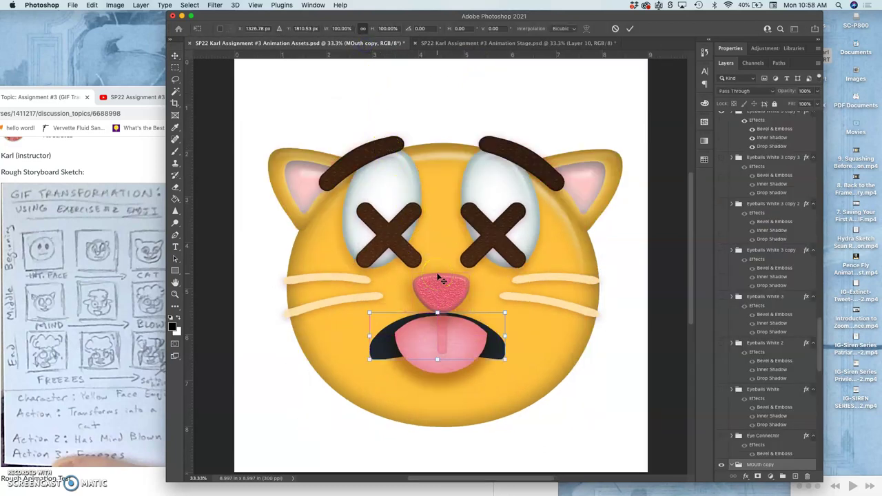
pyautogui.moveTo(438, 278); pyautogui.dragTo(439, 278)
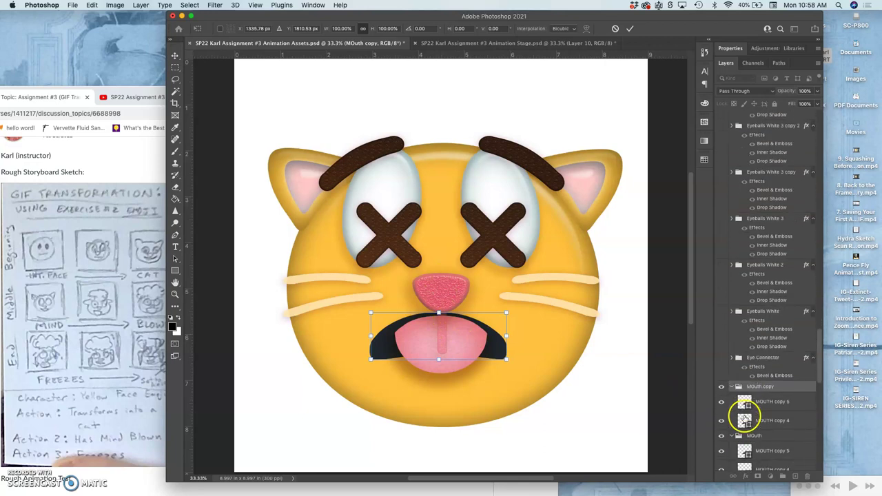
# - Merge the MOuth copy group into a single layer
pyautogui.rightClick(755, 388)
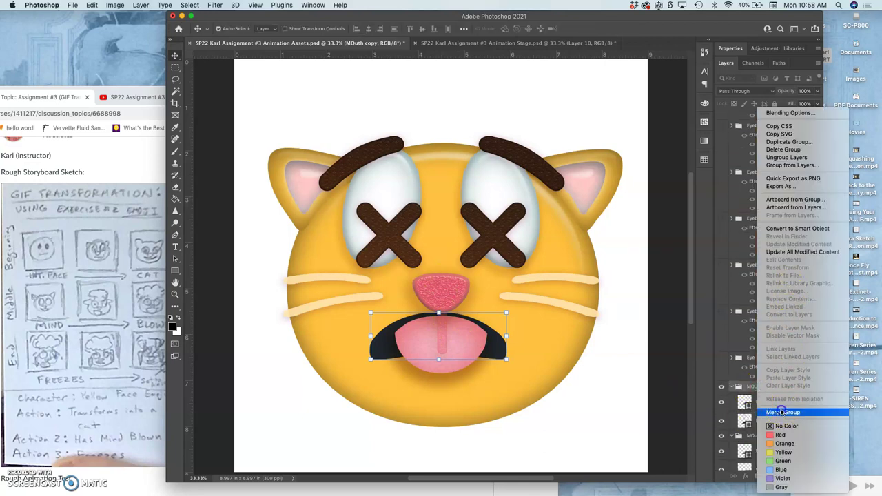
pyautogui.click(783, 412)
pyautogui.rightClick(765, 392)
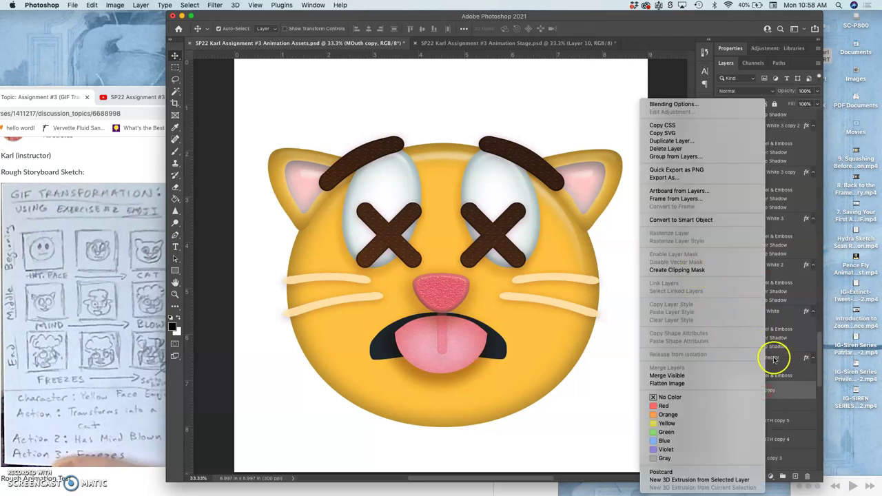
pyautogui.click(777, 386)
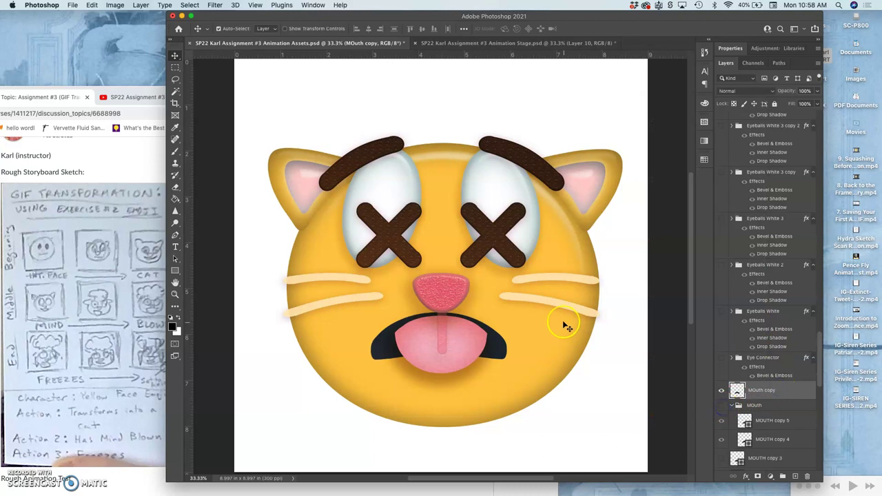
# - Warp the merged mouth, pulling its top centre toward the nose and lifting its lower middle
pyautogui.press('super+t')
pyautogui.click(434, 334)
pyautogui.rightClick(434, 334)
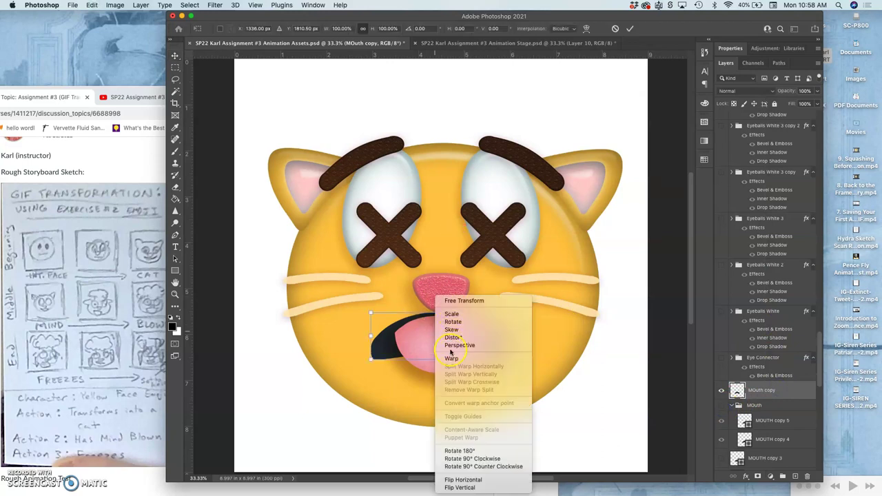
pyautogui.click(451, 358)
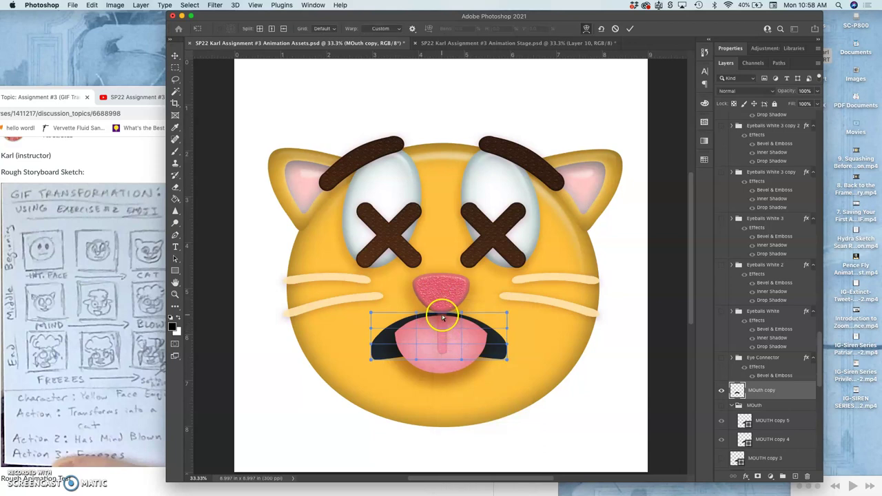
pyautogui.moveTo(442, 306); pyautogui.dragTo(441, 306)
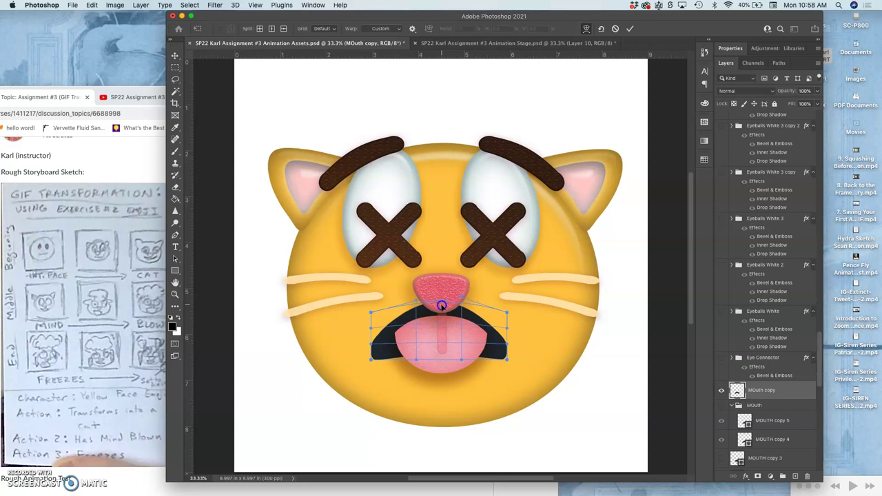
pyautogui.click(417, 358)
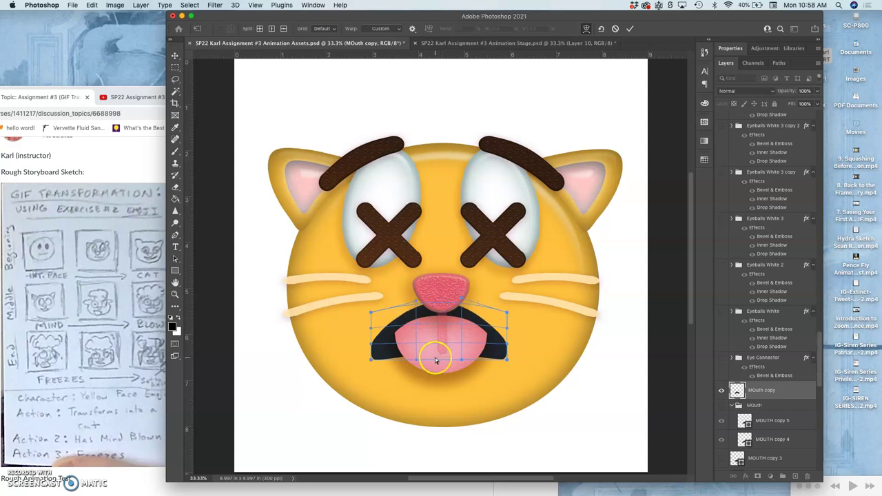
pyautogui.moveTo(435, 356); pyautogui.dragTo(435, 348)
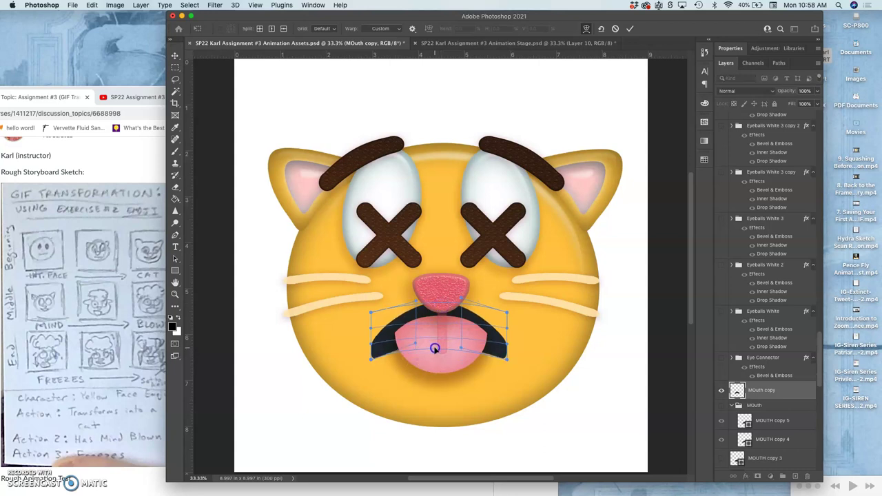
# - Reshape the mouth's bottom corners and right side into a droopier shape and commit the warp
pyautogui.click(370, 359)
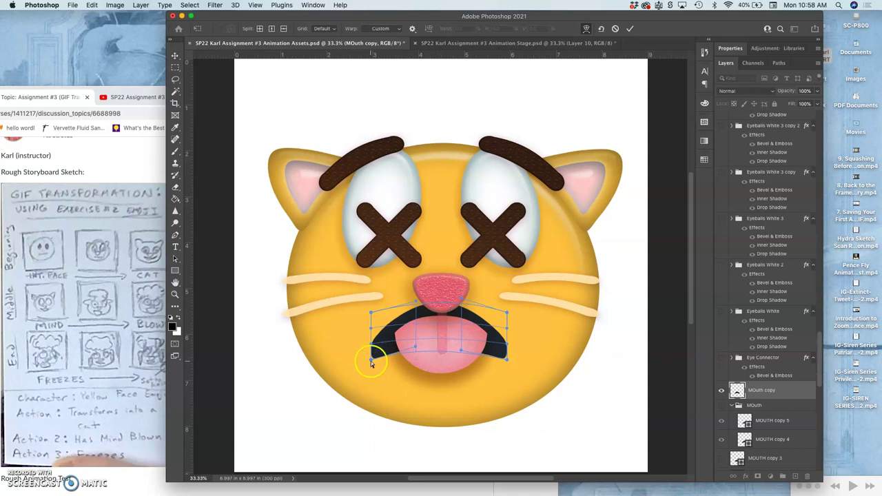
pyautogui.moveTo(370, 361); pyautogui.dragTo(375, 361)
pyautogui.moveTo(516, 351); pyautogui.dragTo(489, 361)
pyautogui.moveTo(370, 360); pyautogui.dragTo(372, 343)
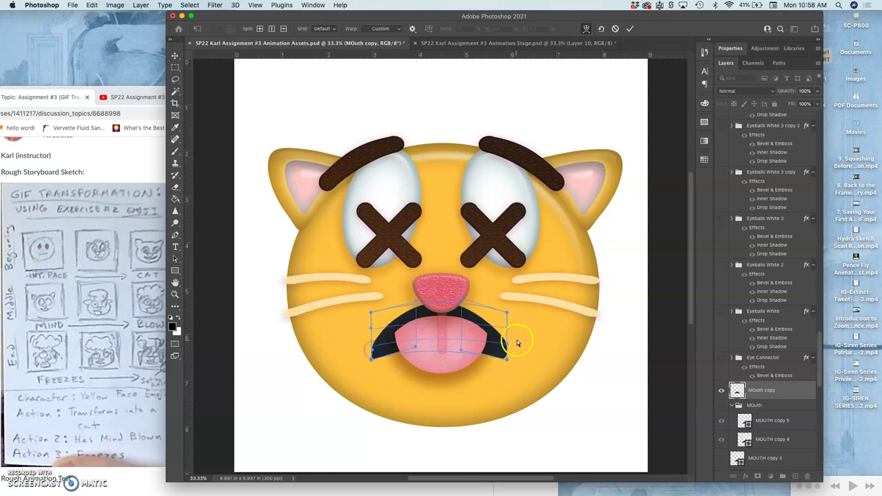
pyautogui.moveTo(507, 345); pyautogui.dragTo(507, 345)
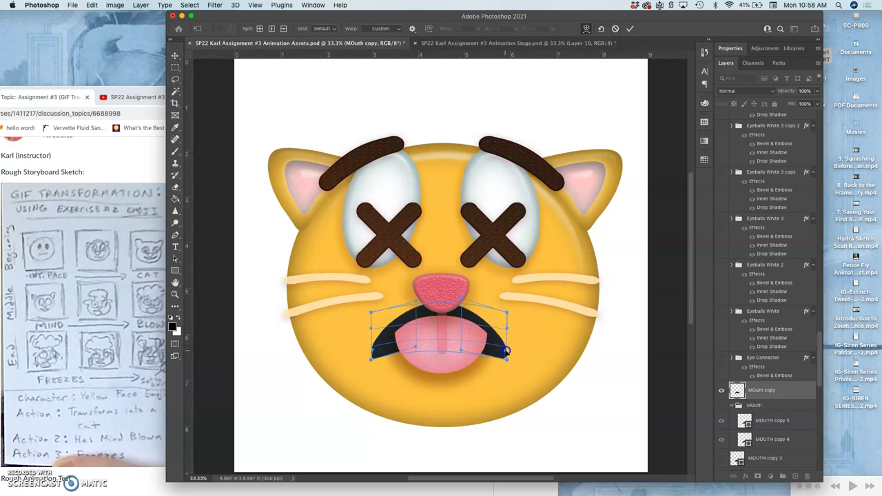
pyautogui.press('Return')
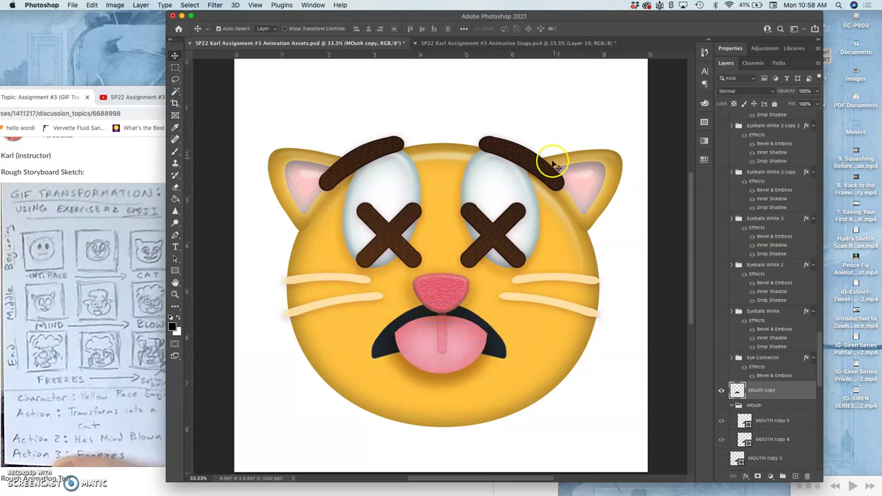
# - Select the Tounge copy 2 group and nudge the tongue slightly higher in the mouth
pyautogui.click(536, 43)
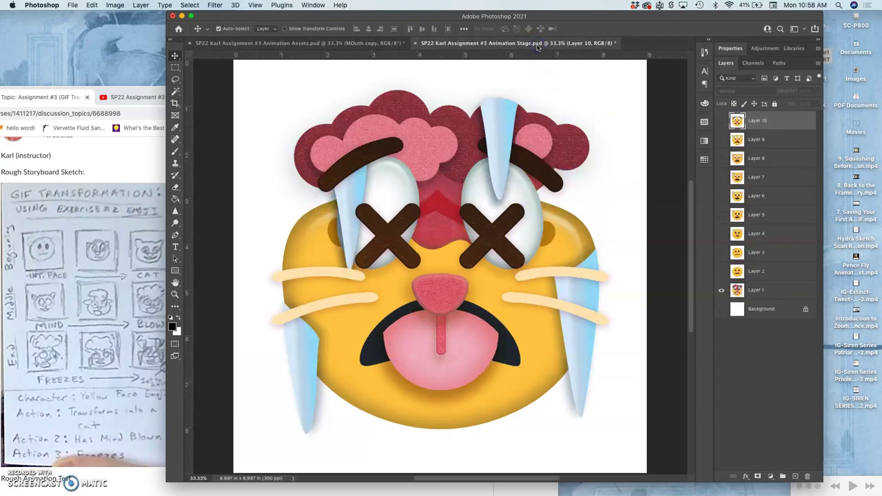
pyautogui.click(386, 44)
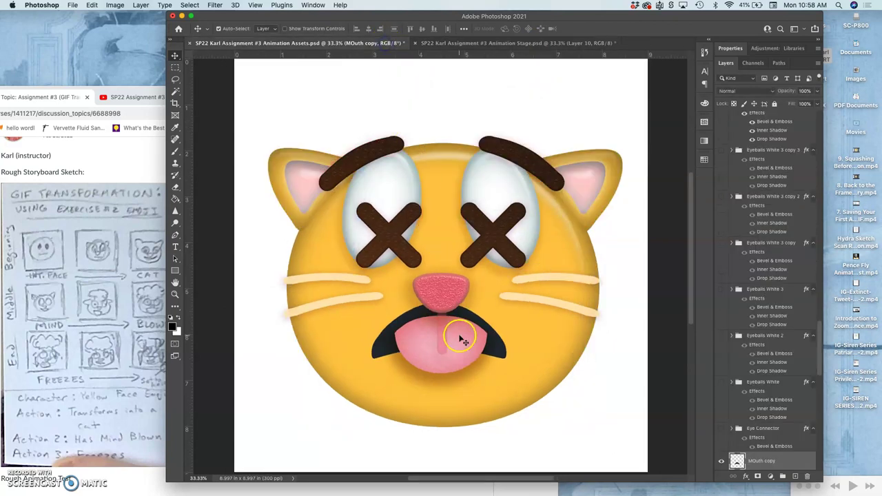
pyautogui.click(470, 348)
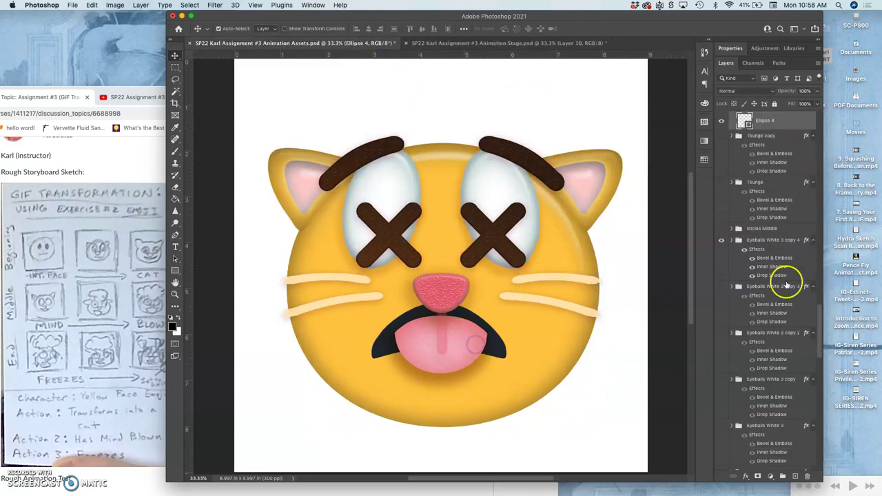
pyautogui.scroll(4, 777, 266)
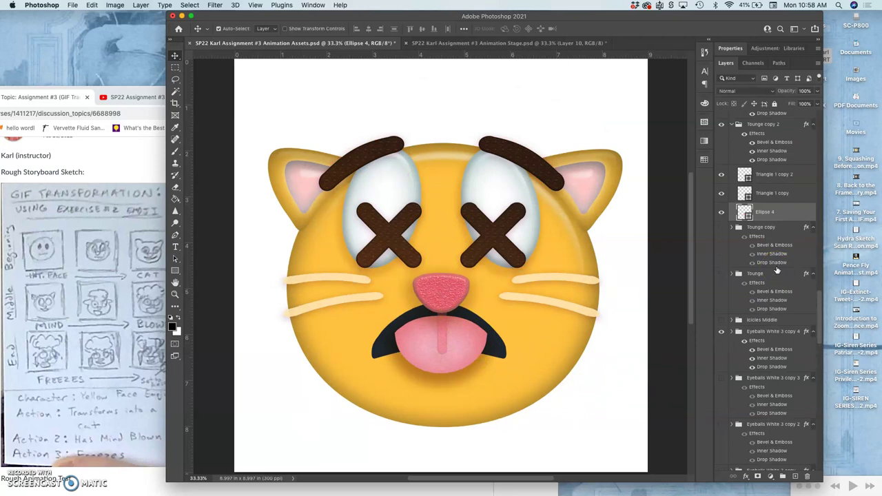
pyautogui.scroll(2, 771, 207)
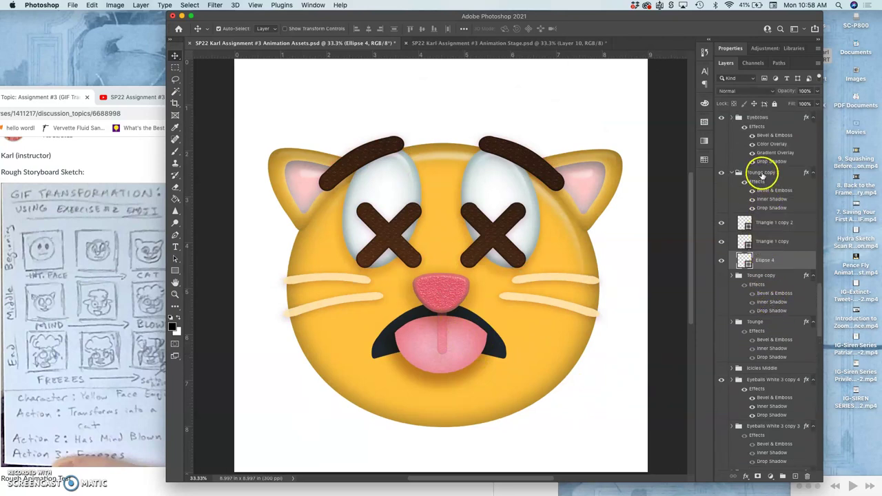
pyautogui.click(763, 173)
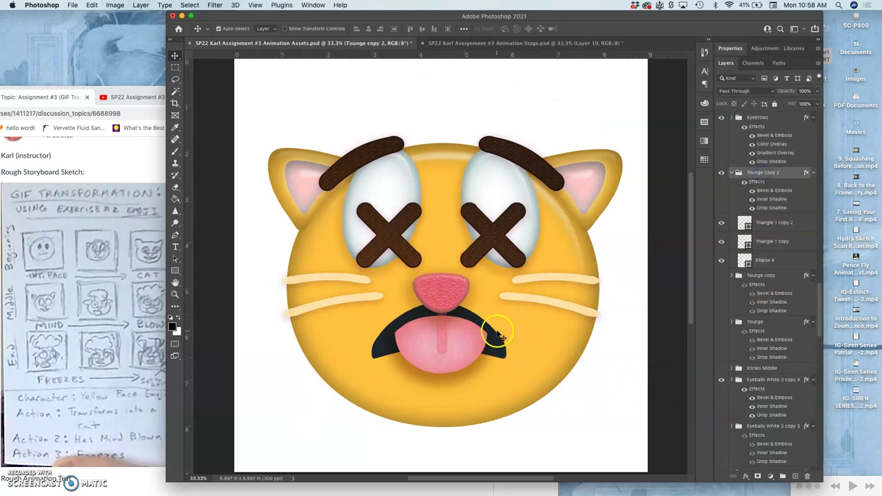
pyautogui.moveTo(500, 335); pyautogui.dragTo(496, 330)
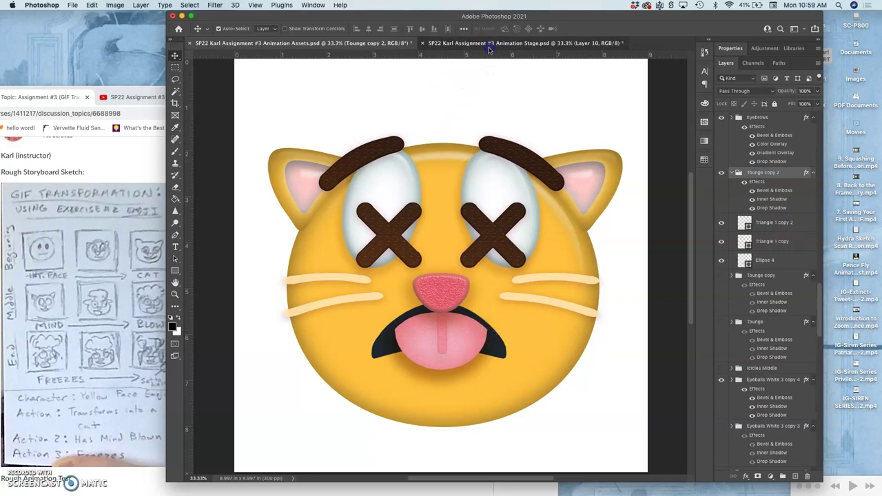
# - Check the result against the Animation Stage frames and scroll down the Layers panel
pyautogui.click(488, 45)
pyautogui.click(392, 45)
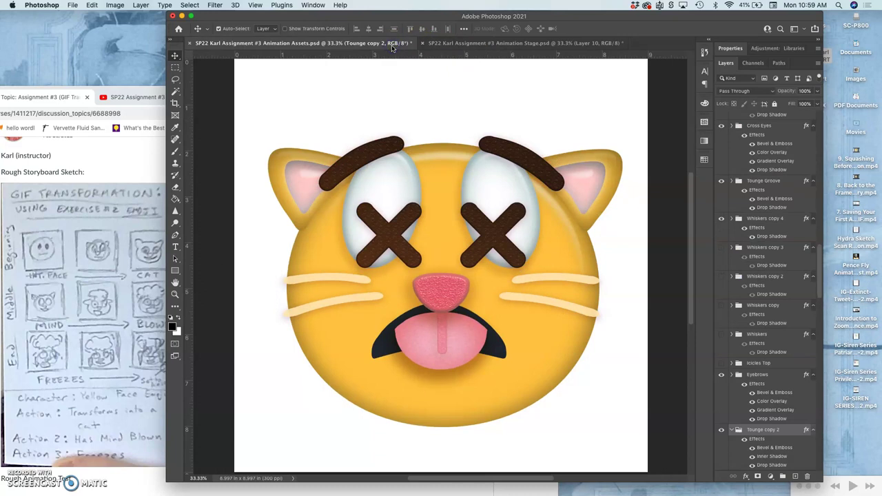
pyautogui.scroll(-6, 786, 385)
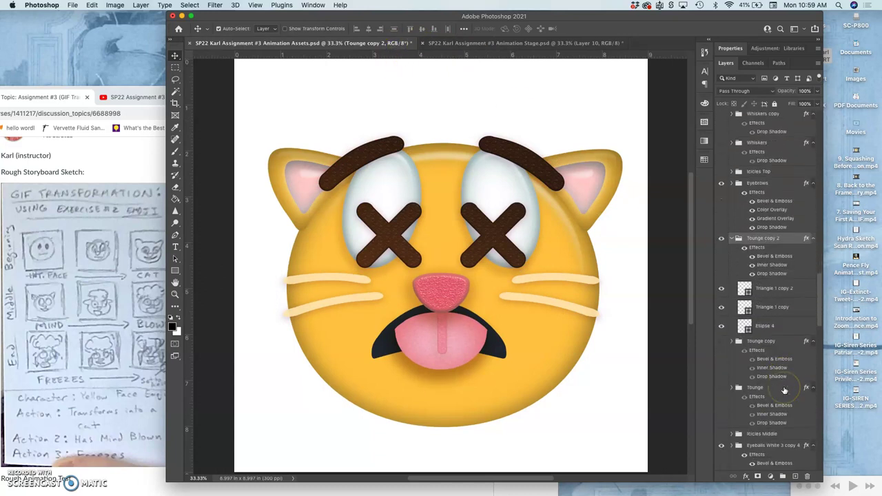
pyautogui.scroll(-5, 784, 391)
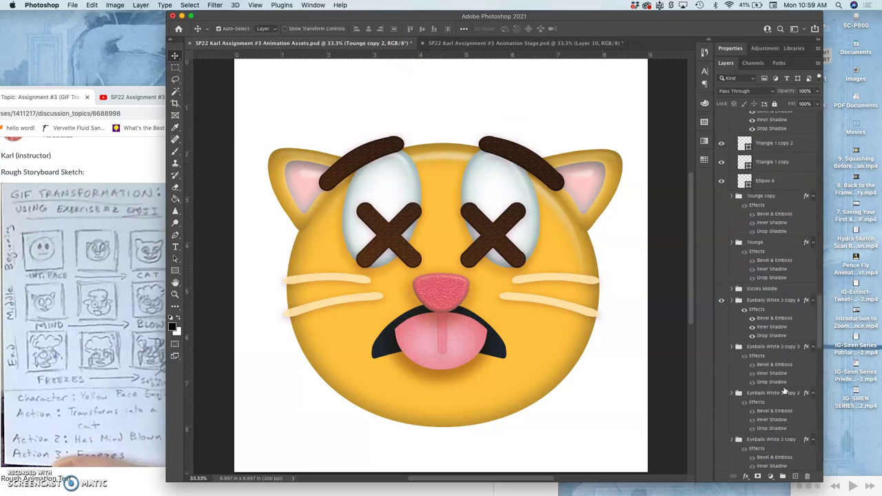
pyautogui.scroll(-8, 784, 391)
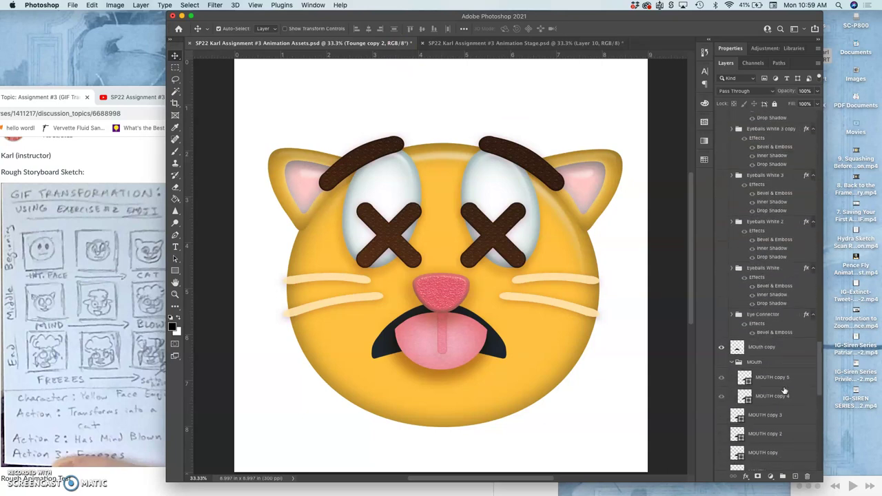
pyautogui.scroll(-8, 784, 390)
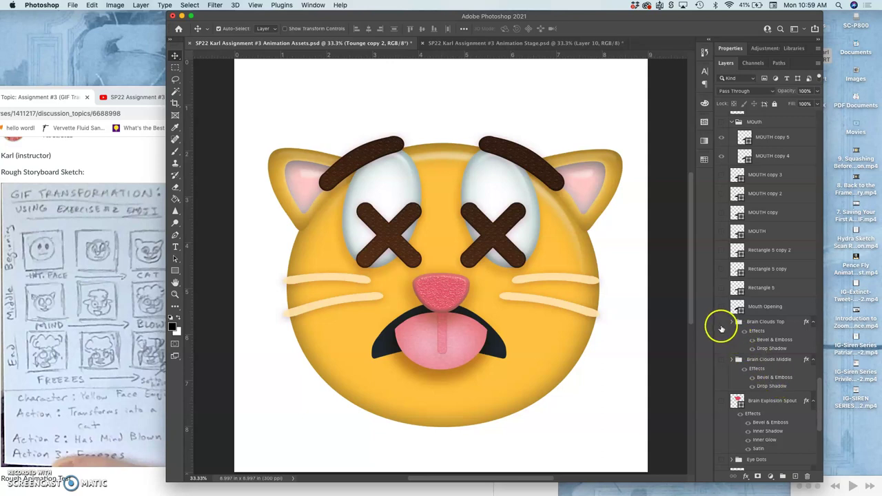
# - Make Brain Clouds Top, Brain Clouds Middle and Brain Explosion Spout visible
pyautogui.moveTo(721, 323); pyautogui.dragTo(721, 362)
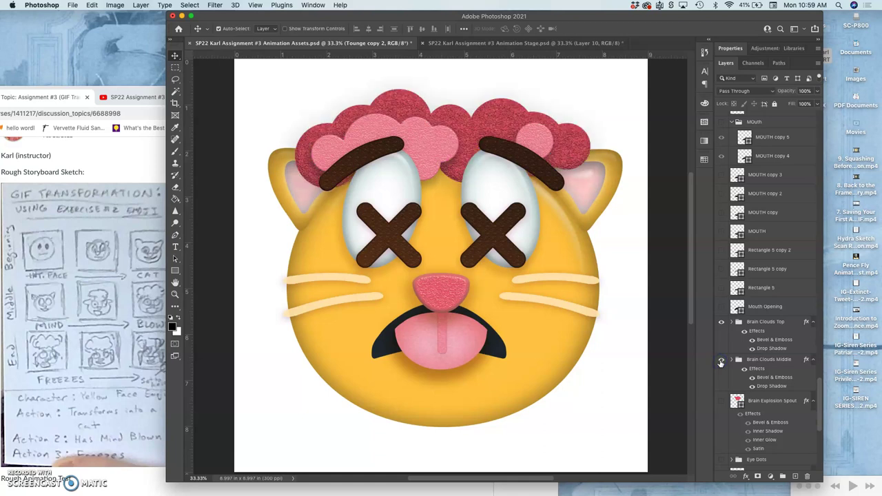
pyautogui.scroll(-1, 750, 378)
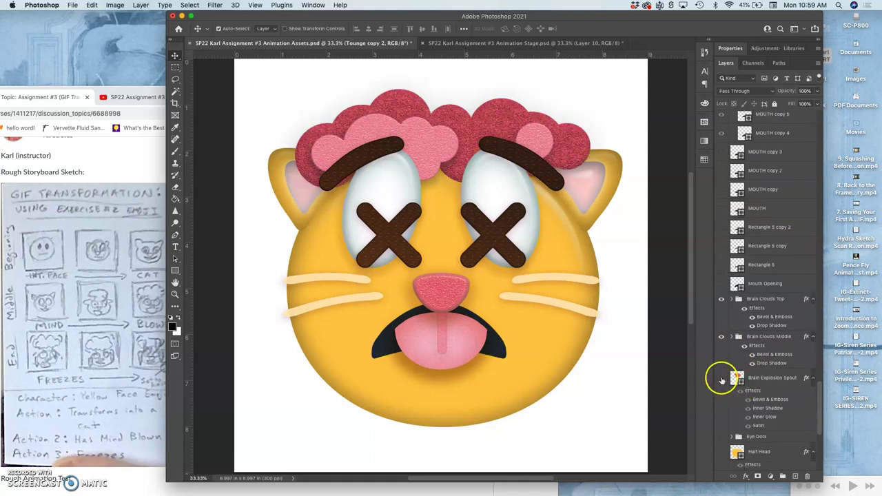
pyautogui.click(721, 379)
pyautogui.scroll(-3, 721, 380)
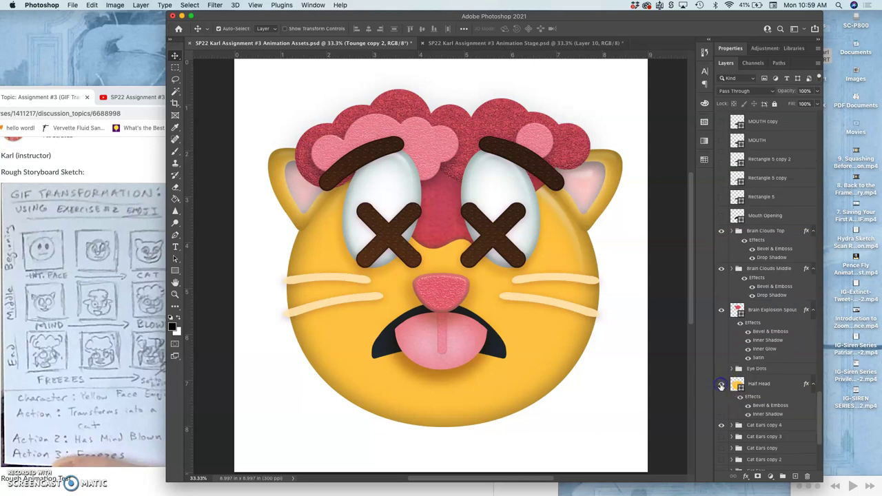
# - Show Half Head and hide Cat Ears copy 4 and Full Head copy 2
pyautogui.click(720, 385)
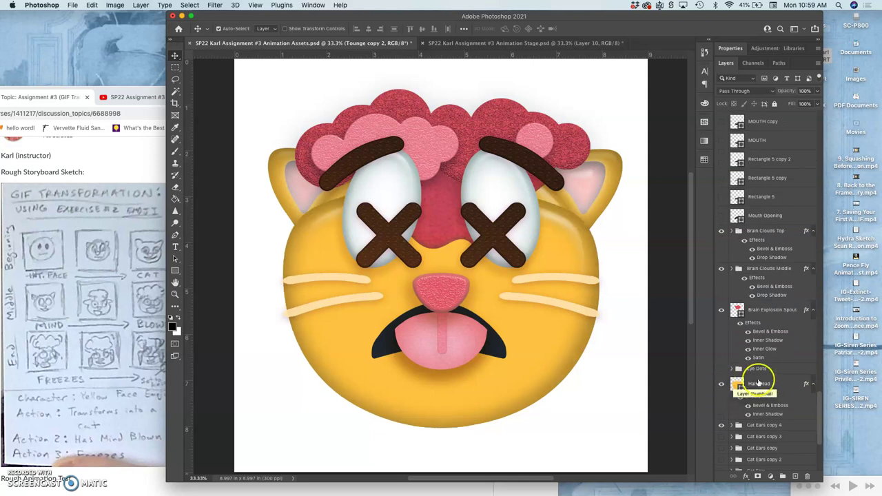
pyautogui.scroll(-2, 786, 390)
pyautogui.scroll(-1, 787, 393)
pyautogui.click(722, 368)
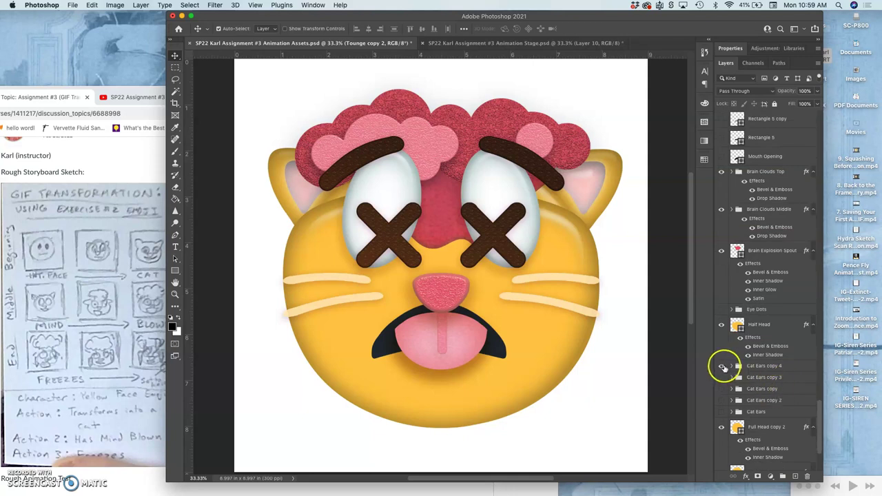
pyautogui.click(722, 368)
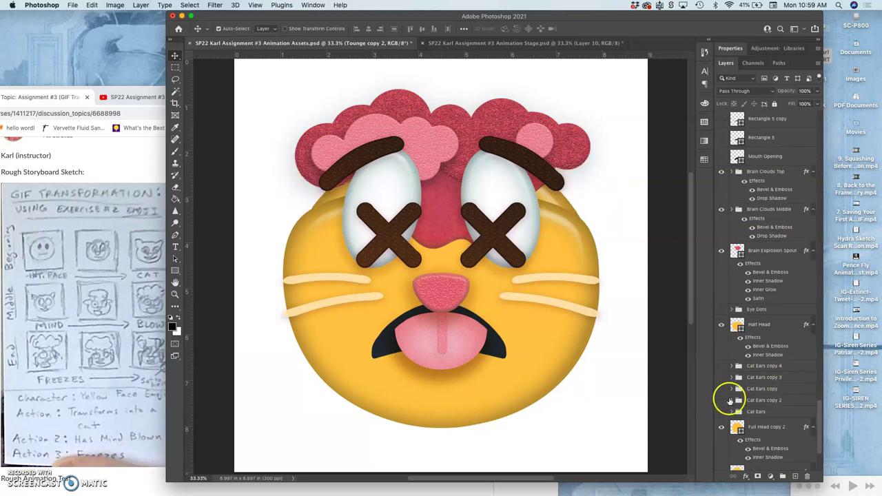
pyautogui.click(722, 428)
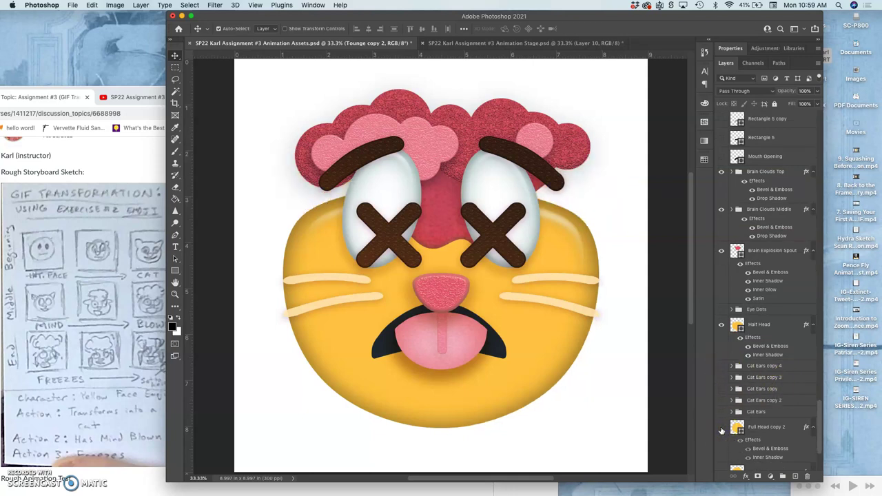
# - Review the layer stack against the Animation Stage frames, then switch to the Animation Stage file
pyautogui.click(515, 43)
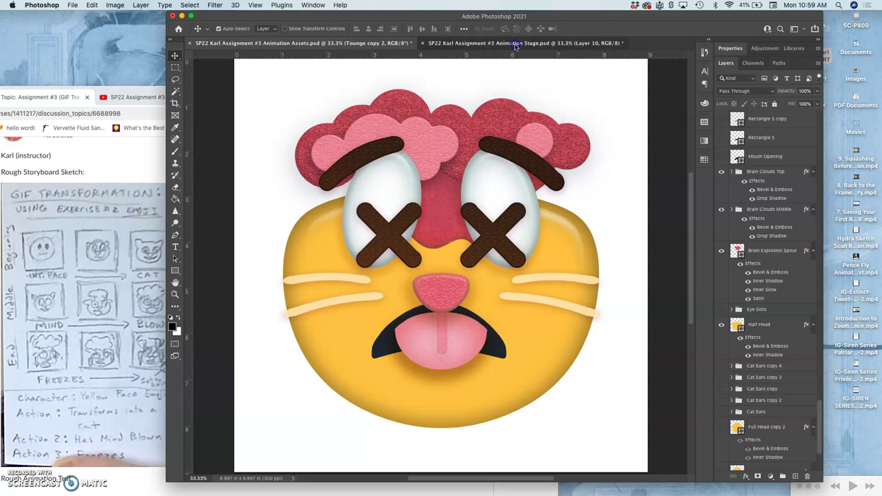
pyautogui.click(393, 44)
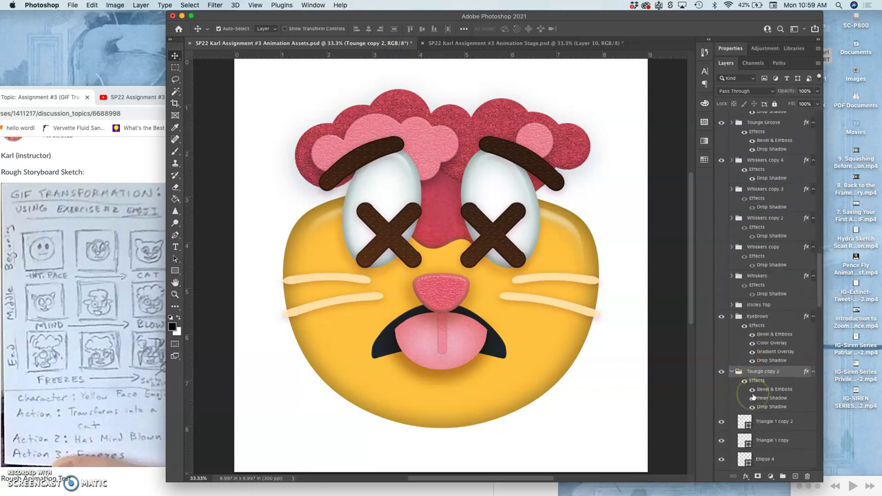
pyautogui.scroll(-1, 752, 396)
pyautogui.scroll(1, 752, 397)
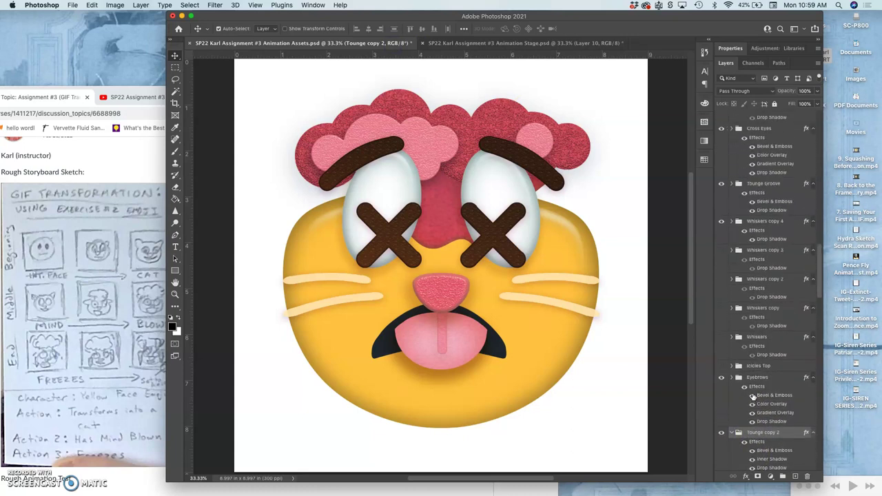
pyautogui.scroll(5, 753, 397)
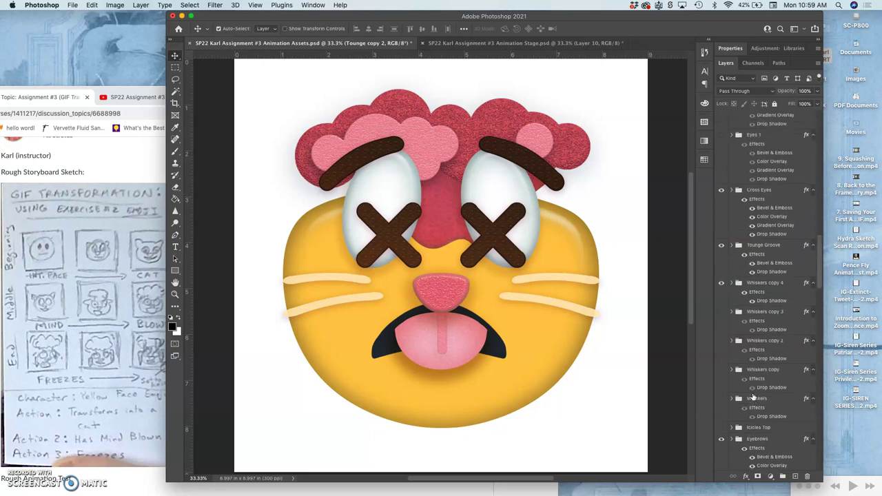
pyautogui.scroll(8, 753, 396)
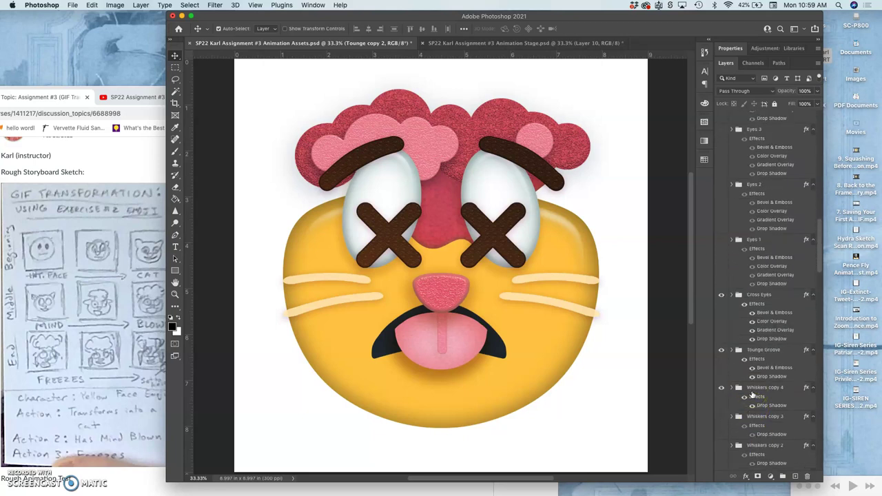
pyautogui.scroll(13, 751, 394)
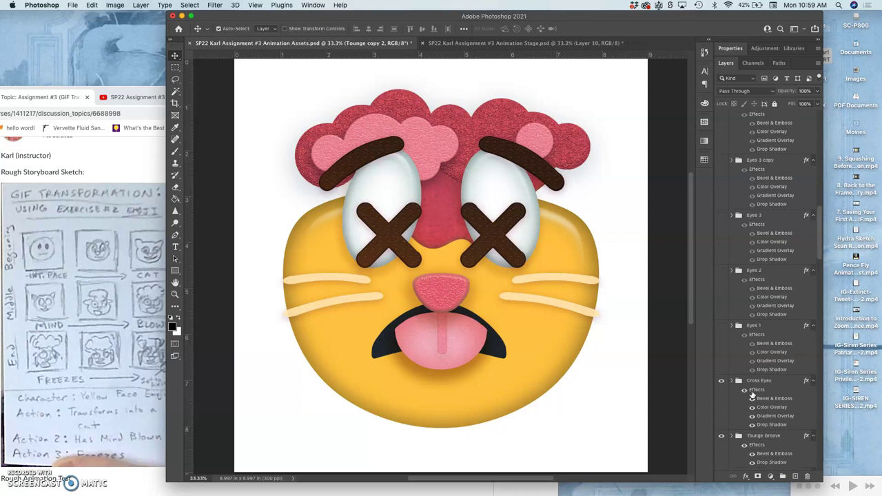
pyautogui.scroll(15, 751, 395)
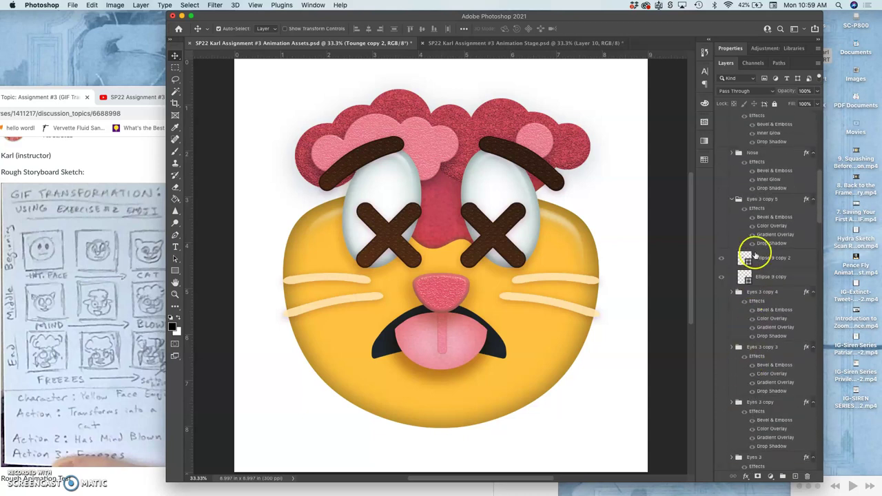
pyautogui.scroll(12, 756, 241)
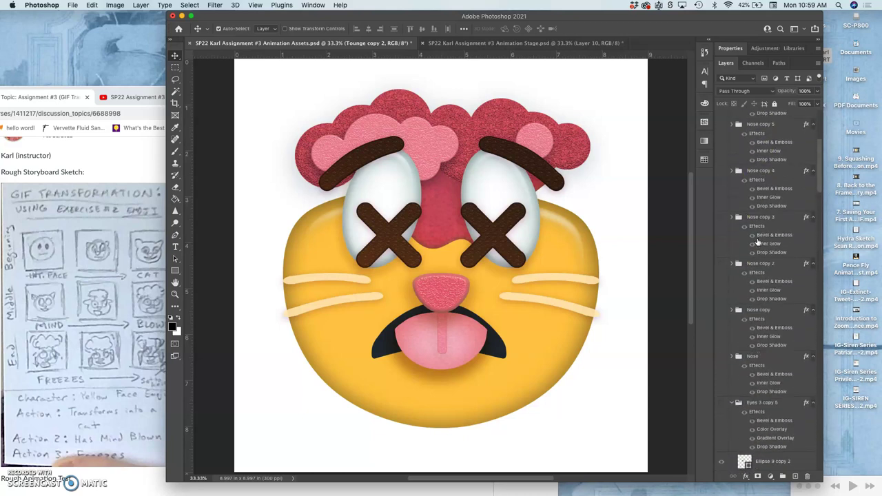
pyautogui.scroll(11, 757, 241)
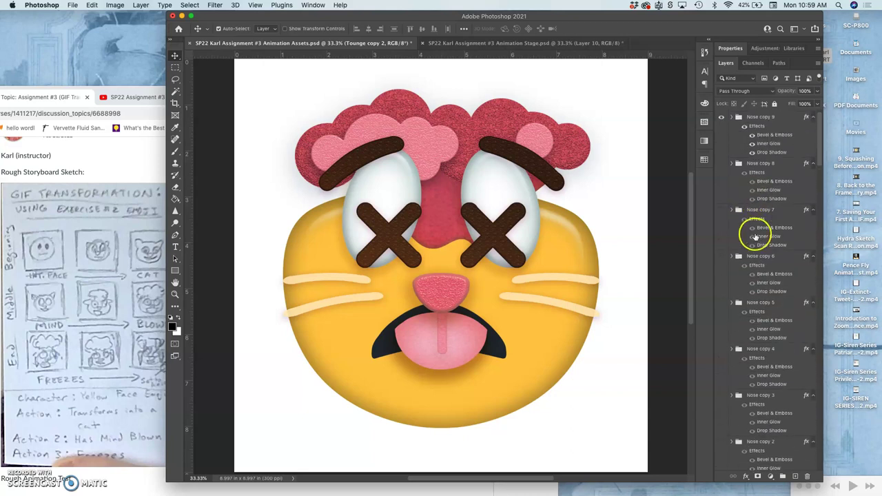
pyautogui.scroll(-14, 757, 241)
pyautogui.click(531, 43)
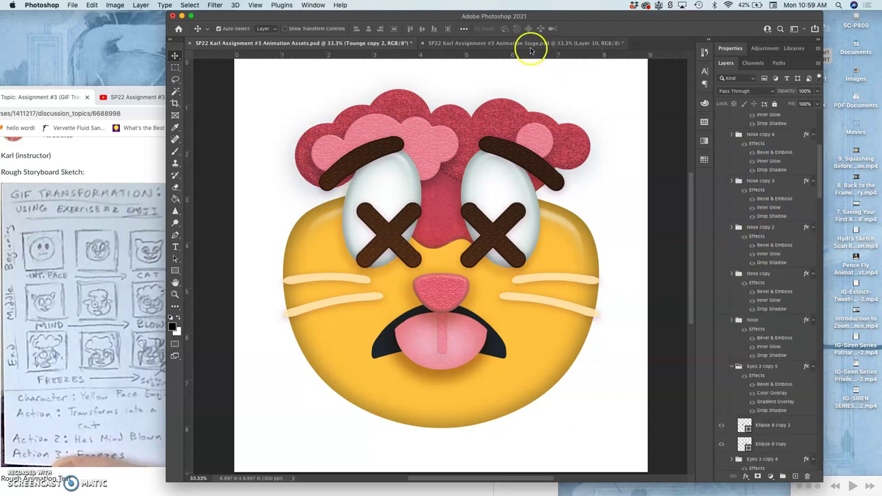
pyautogui.click(471, 200)
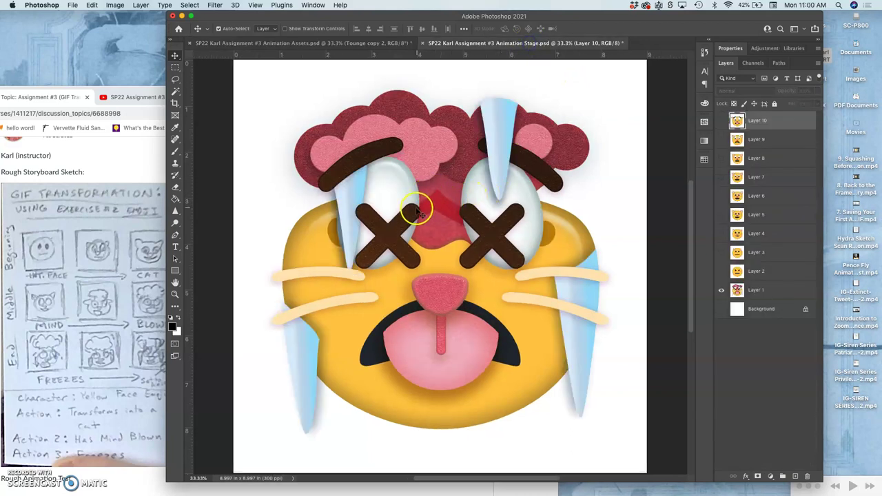
pyautogui.click(372, 43)
pyautogui.scroll(-6, 758, 374)
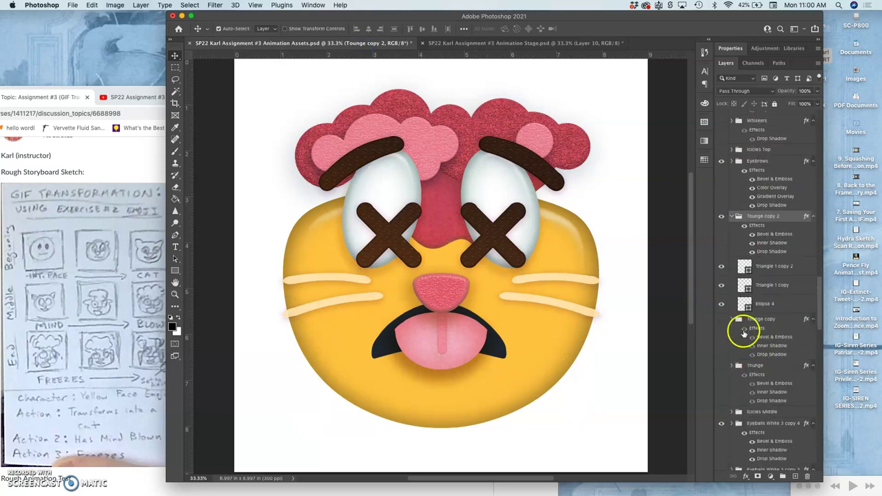
pyautogui.click(721, 304)
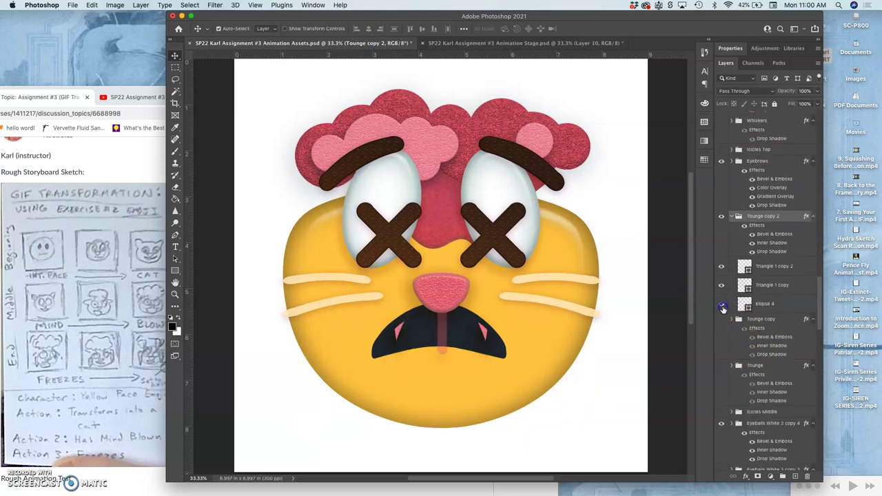
pyautogui.click(721, 305)
pyautogui.click(721, 304)
pyautogui.click(721, 304)
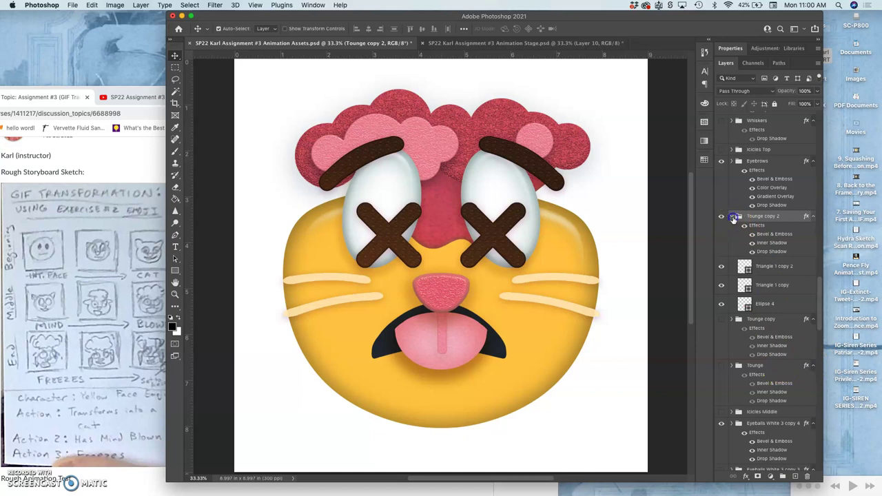
pyautogui.click(731, 217)
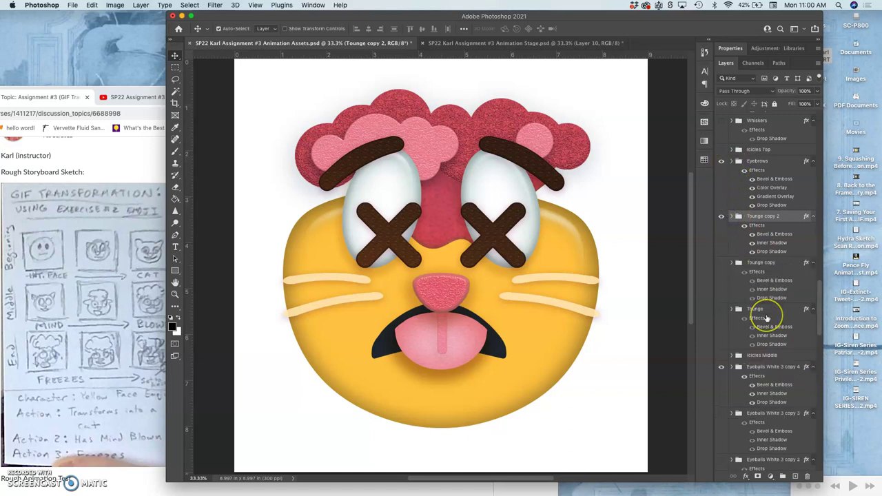
pyautogui.scroll(-5, 766, 317)
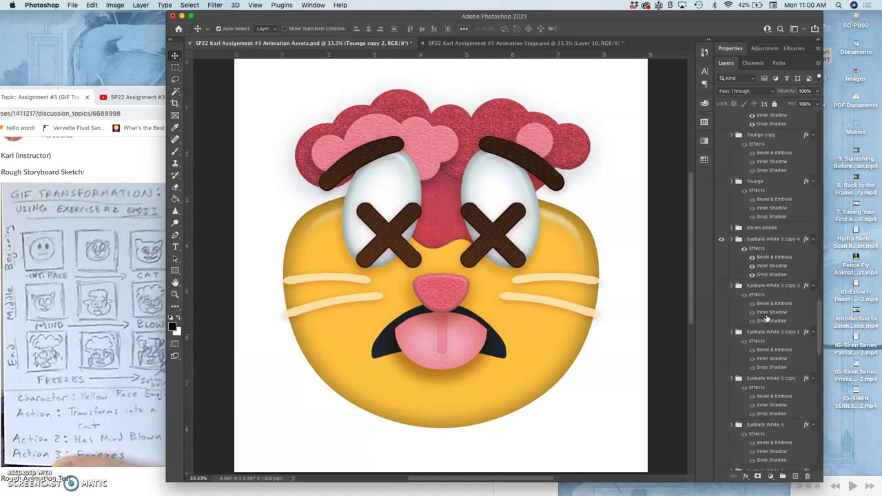
pyautogui.scroll(-5, 766, 318)
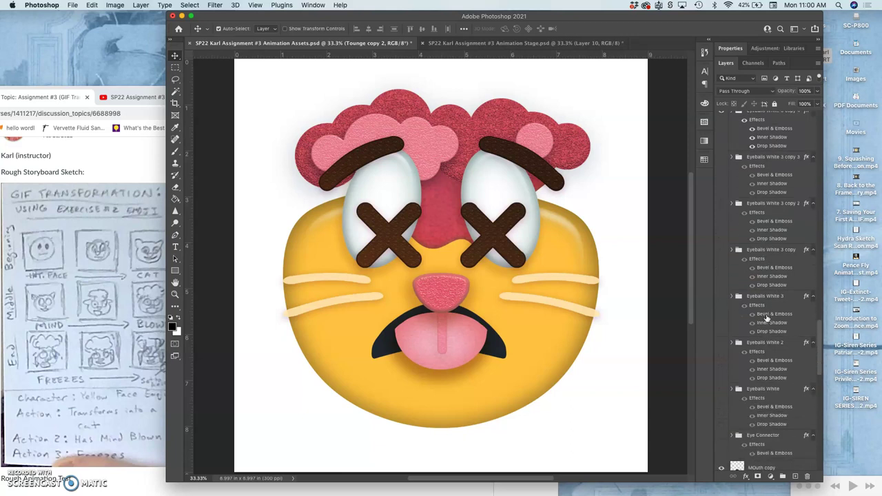
pyautogui.scroll(-3, 766, 318)
# - Duplicate Eye Connector, hide the original, and shrink the copy to about 87% by 76%
pyautogui.click(721, 365)
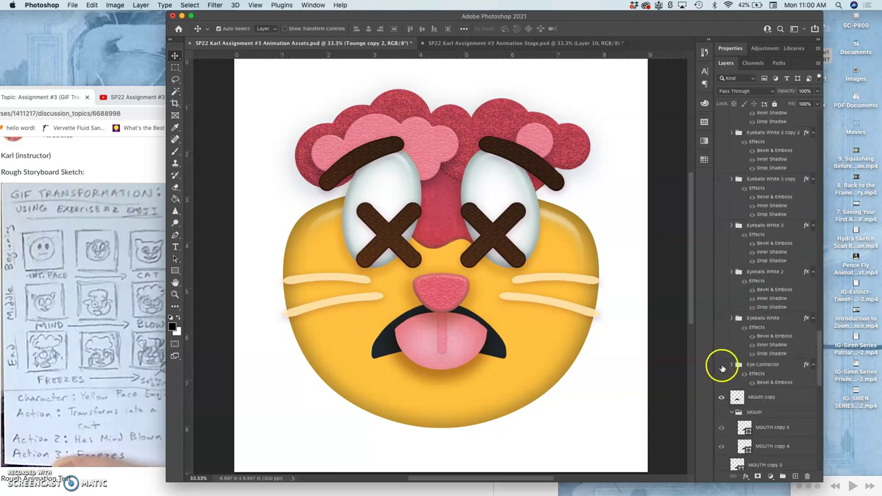
pyautogui.click(761, 365)
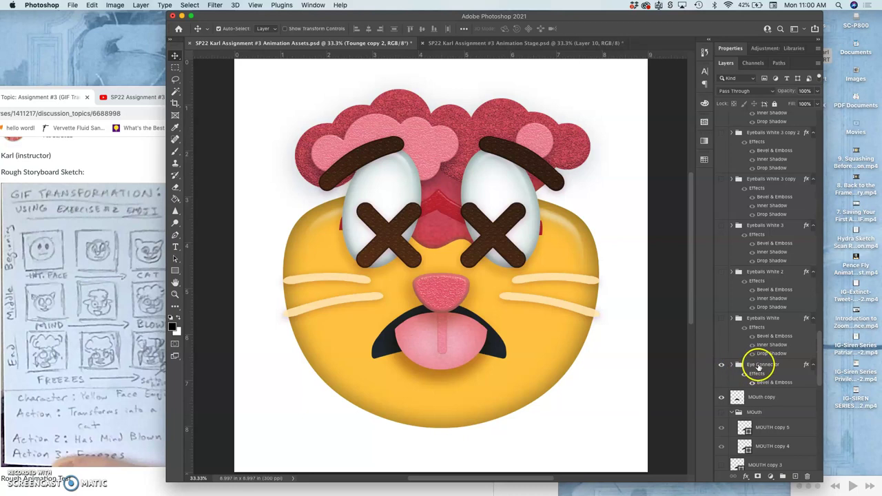
pyautogui.press('super+j')
pyautogui.click(721, 393)
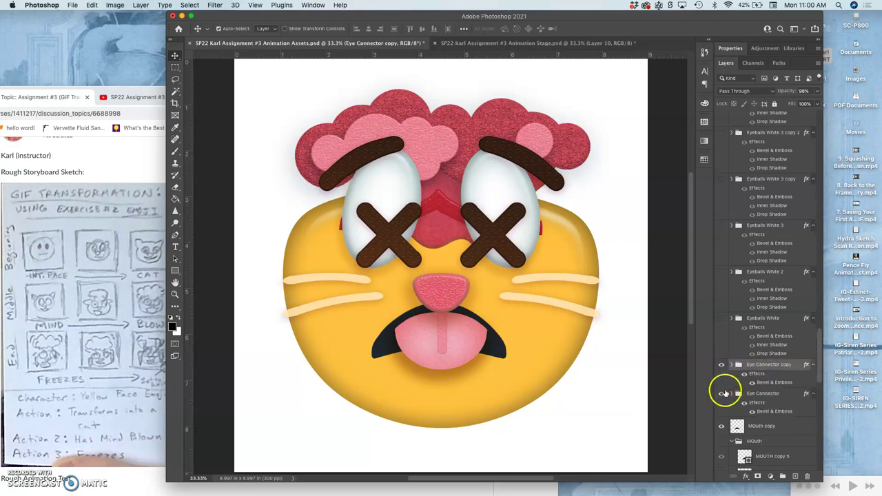
pyautogui.press('super+t')
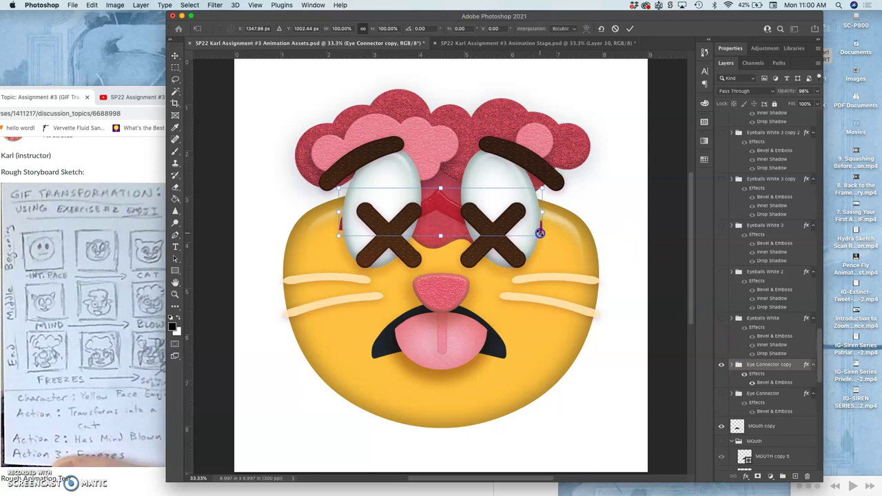
pyautogui.moveTo(539, 232); pyautogui.dragTo(526, 229)
pyautogui.press('Return')
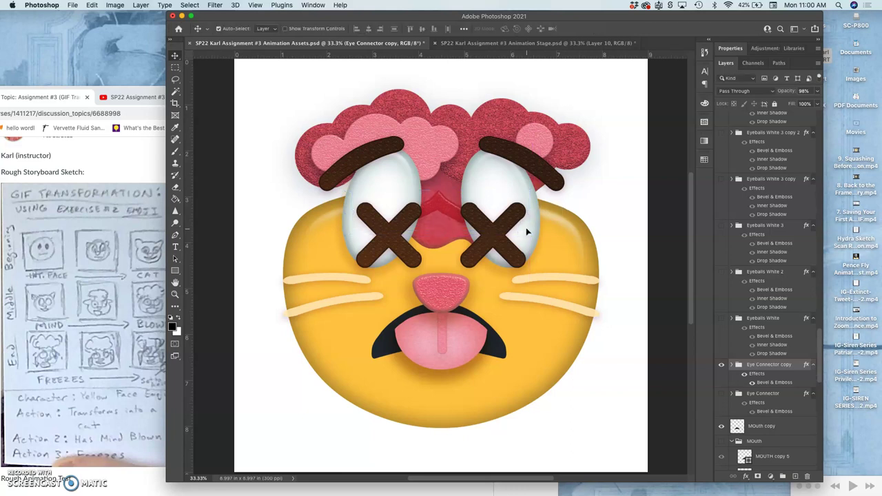
pyautogui.click(535, 41)
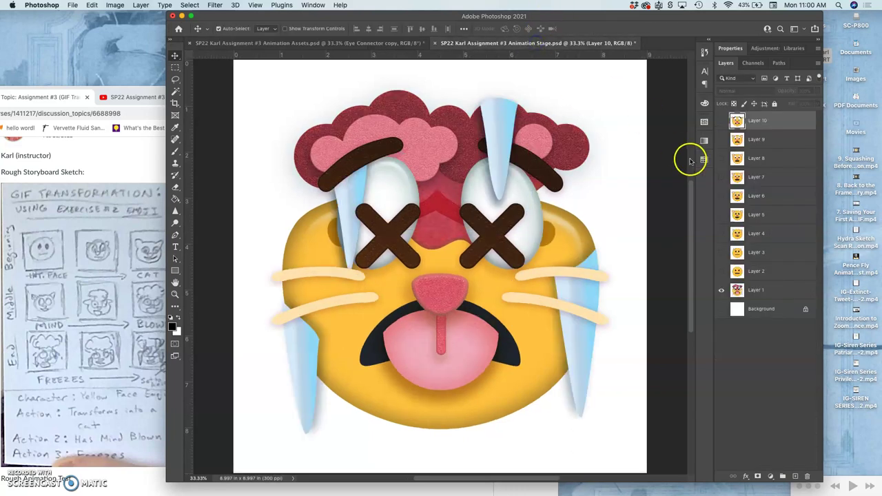
pyautogui.click(722, 121)
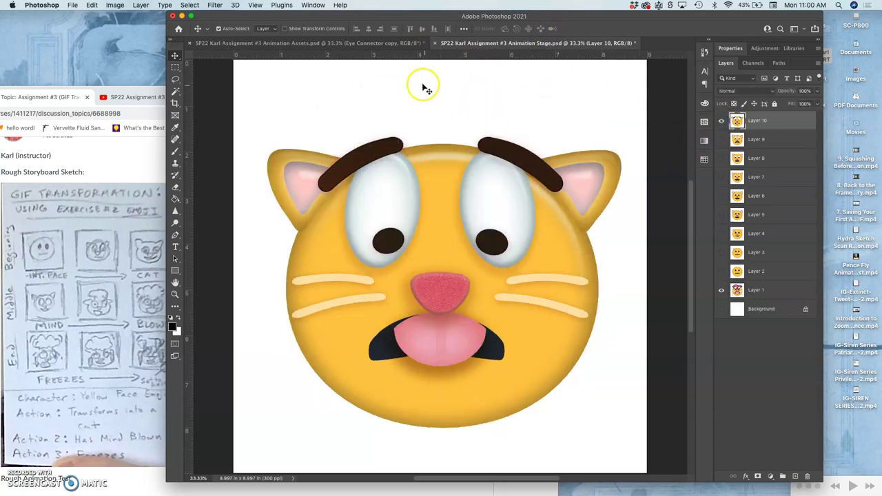
pyautogui.click(390, 43)
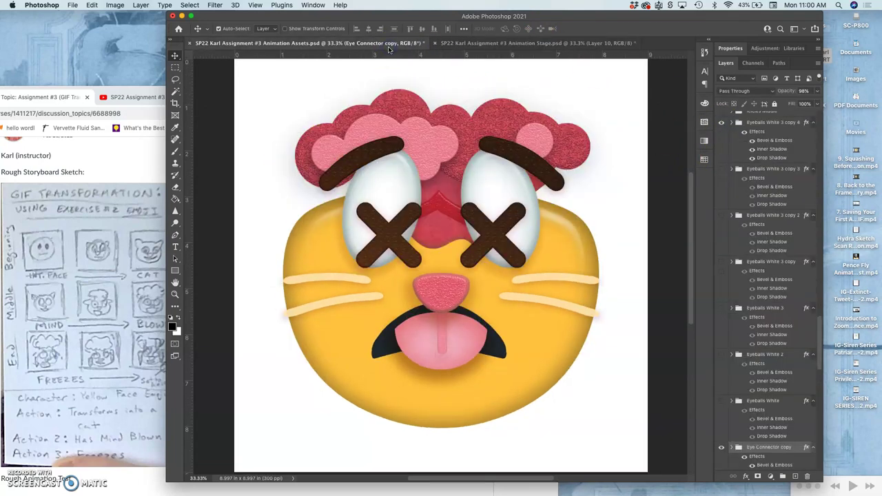
pyautogui.click(474, 43)
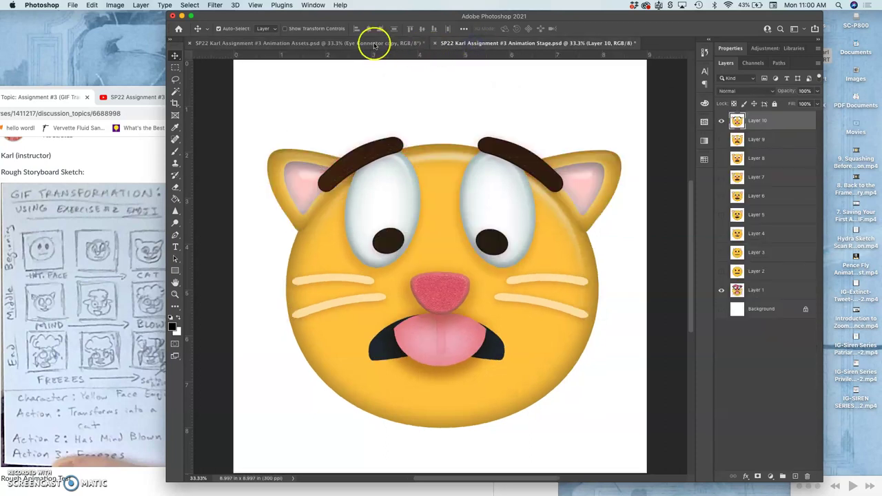
pyautogui.click(374, 43)
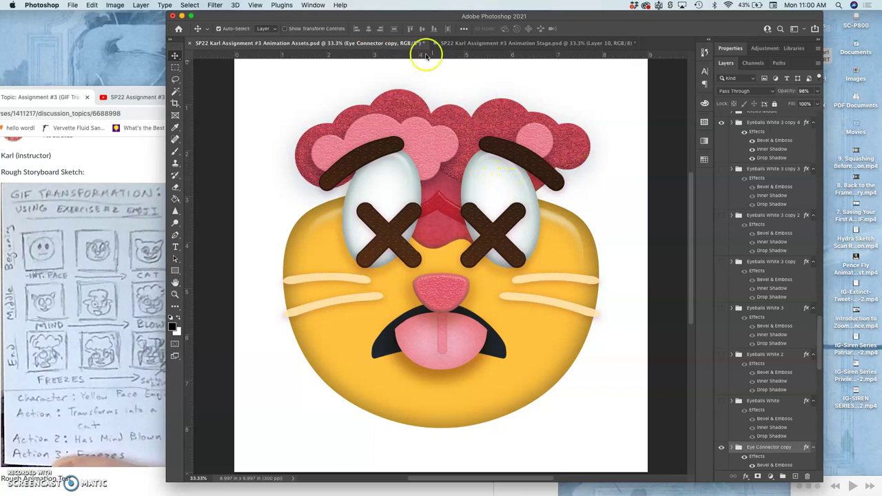
pyautogui.scroll(-10, 767, 309)
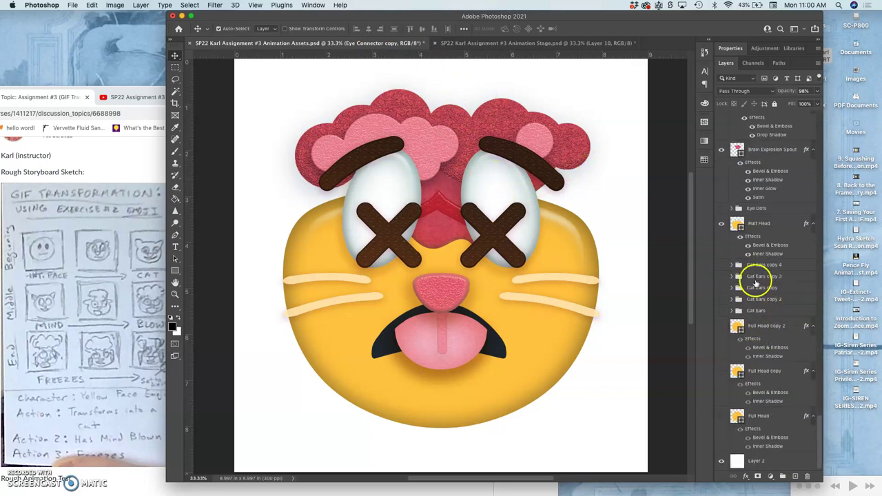
# - Duplicate Cat Ears copy 4 as Cat Ears copy 5, hide the original, and expand the copy
pyautogui.click(722, 268)
pyautogui.click(721, 267)
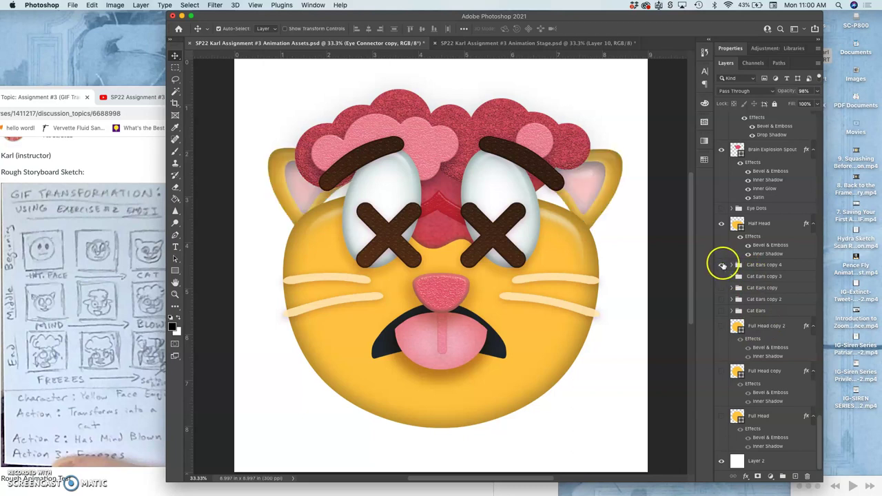
pyautogui.click(748, 268)
pyautogui.press('super+j')
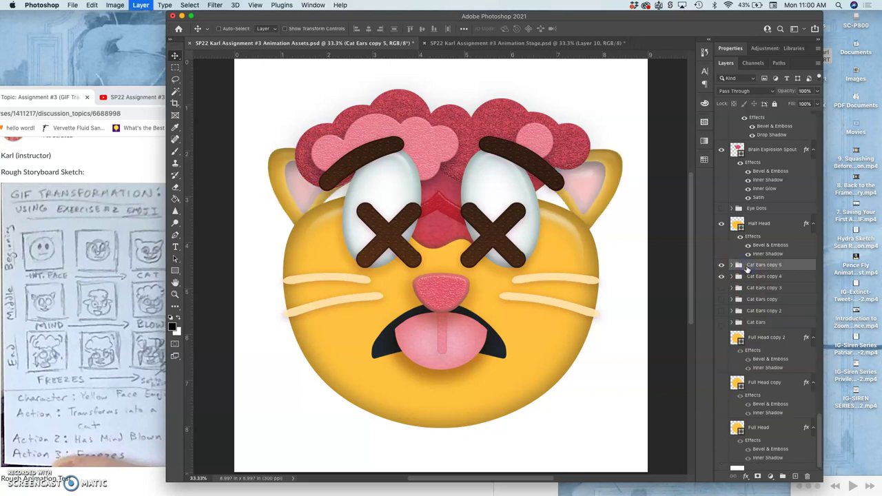
pyautogui.click(721, 277)
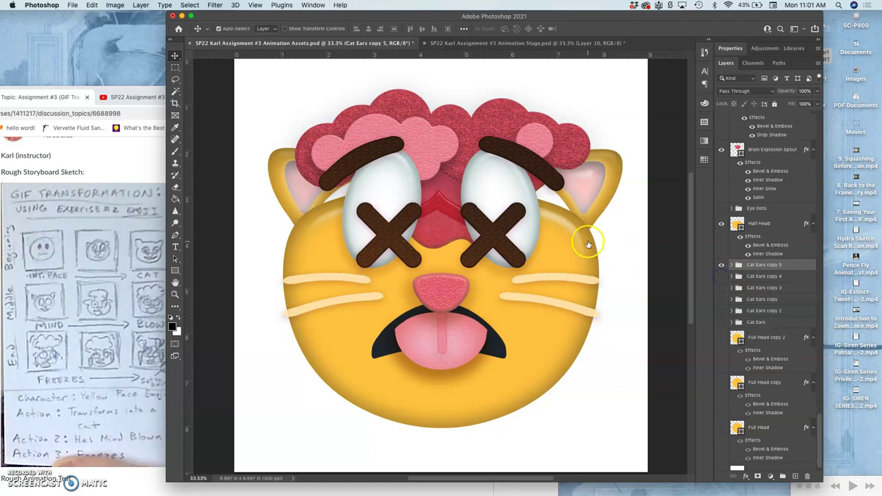
pyautogui.click(731, 266)
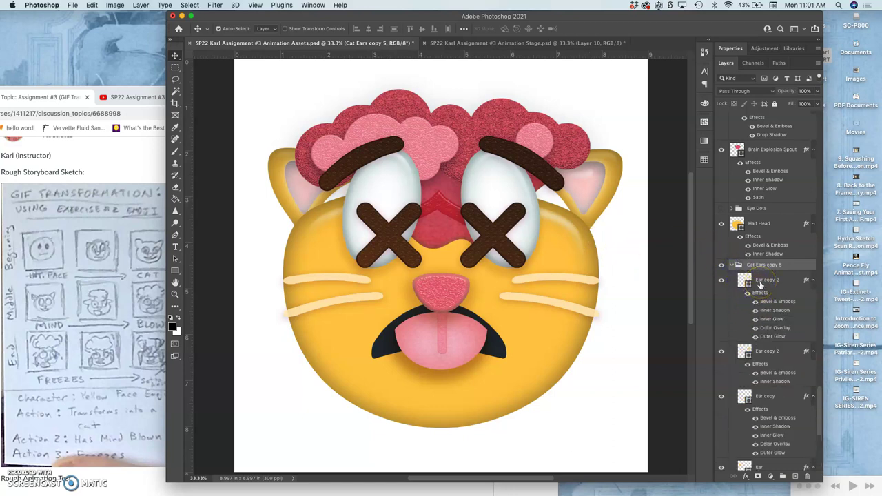
# - Select both Ear copy 2 layers, move the right ear up and shrink it to about 79%
pyautogui.moveTo(761, 284)
pyautogui.mouseDown()
pyautogui.moveTo(762, 298)
pyautogui.moveTo(749, 270)
pyautogui.moveTo(542, 263)
pyautogui.moveTo(679, 305)
pyautogui.moveTo(763, 293)
pyautogui.moveTo(764, 280)
pyautogui.mouseUp()
pyautogui.click(767, 351)
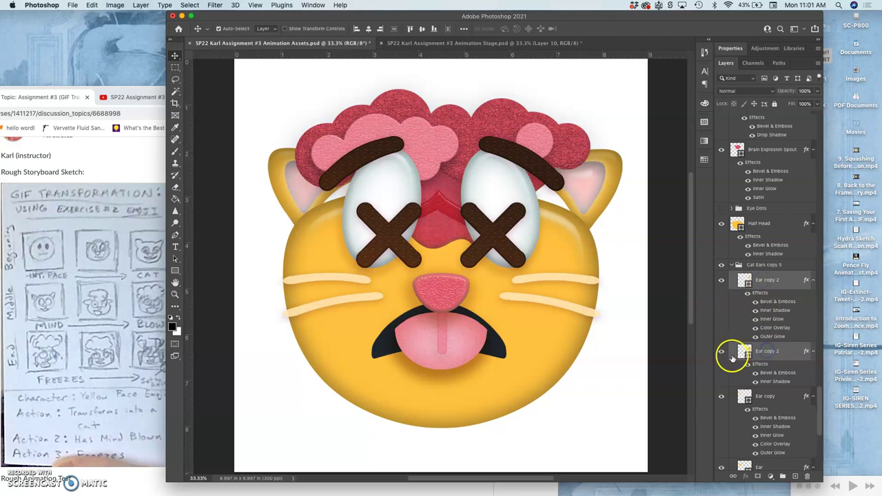
pyautogui.press('super+t')
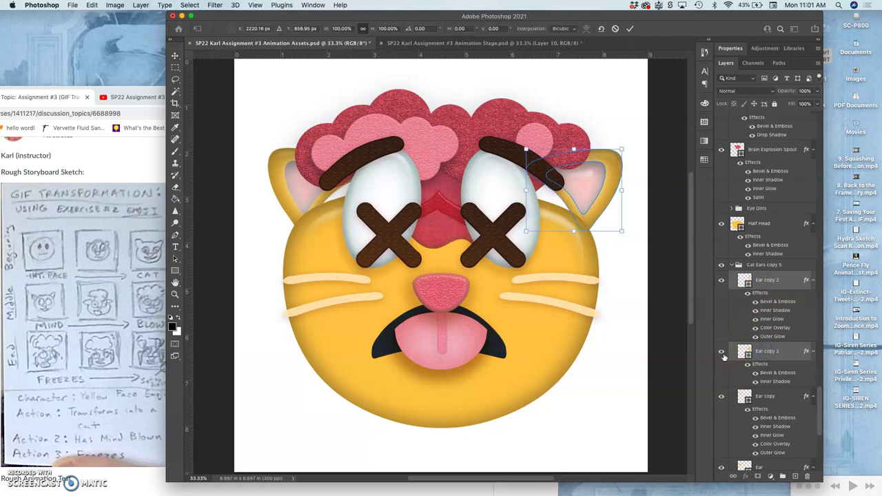
pyautogui.moveTo(612, 185); pyautogui.dragTo(635, 185)
pyautogui.moveTo(571, 154); pyautogui.dragTo(632, 198)
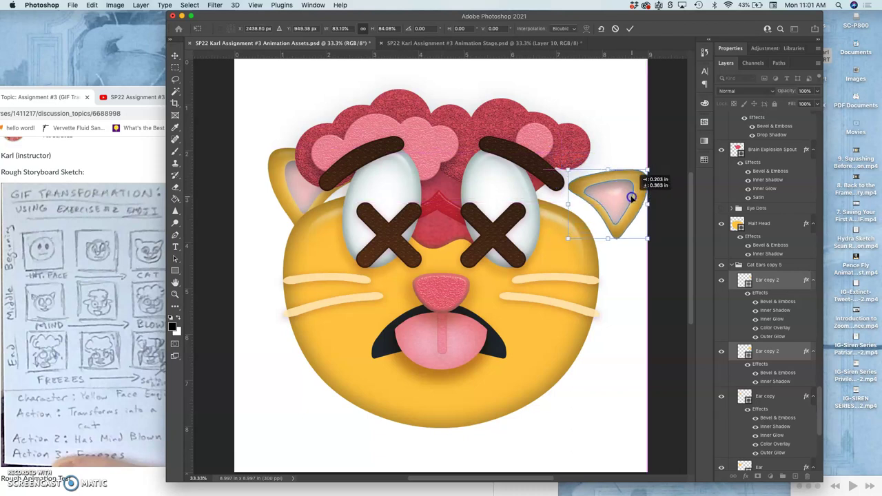
pyautogui.moveTo(630, 198); pyautogui.dragTo(628, 197)
pyautogui.press('Left')
pyautogui.press('Left')
pyautogui.press('Left')
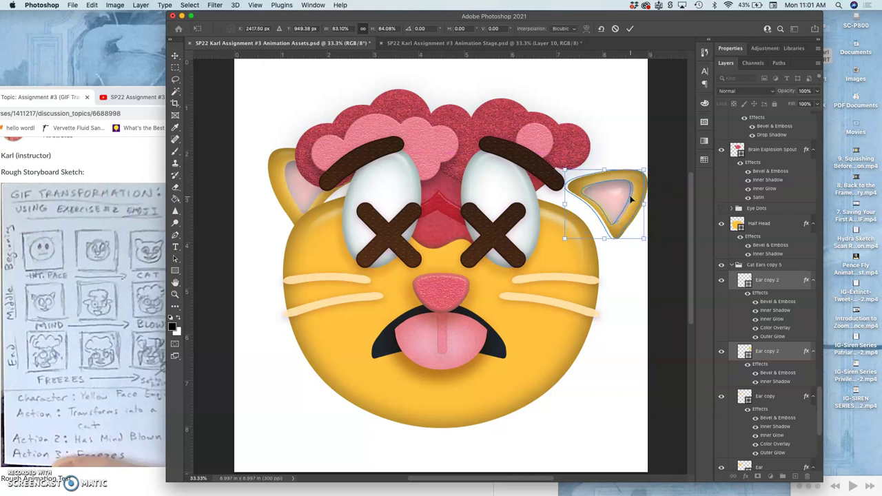
pyautogui.press('Right')
pyautogui.press('Right')
pyautogui.press('Right')
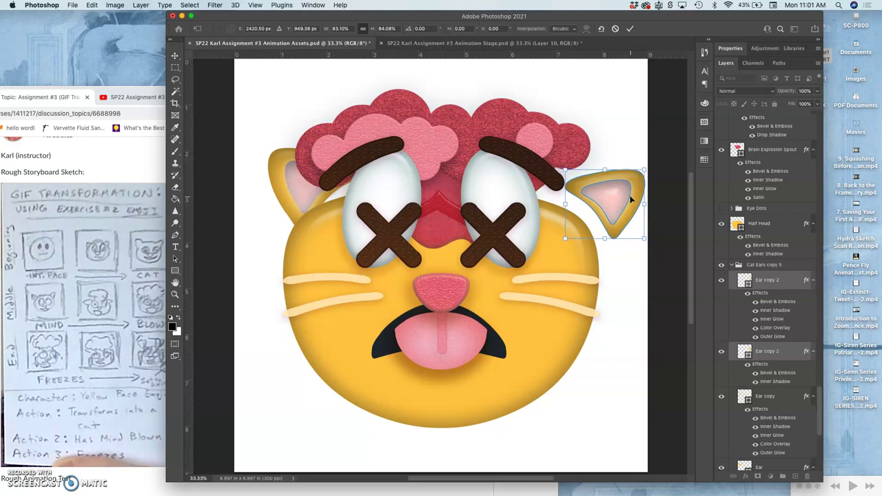
# - Tilt the right ear about 8.5° clockwise and apply the transform
pyautogui.click(650, 168)
pyautogui.moveTo(651, 166); pyautogui.dragTo(652, 169)
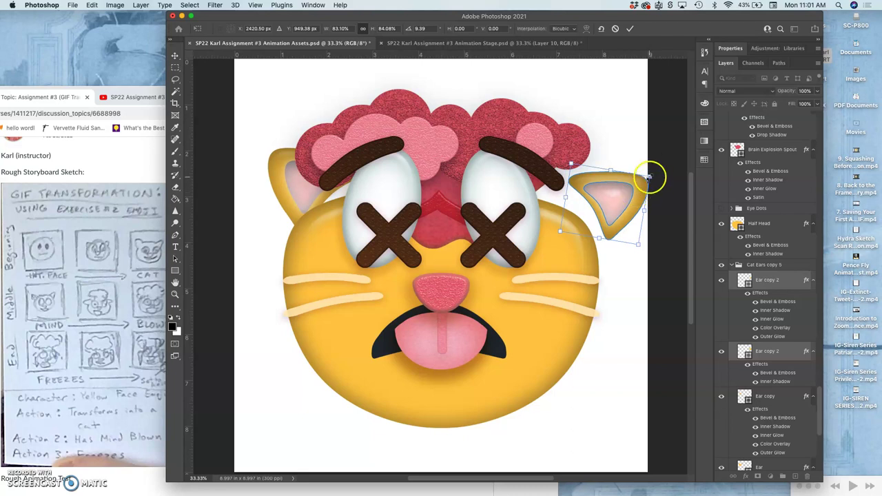
pyautogui.moveTo(648, 177); pyautogui.dragTo(647, 179)
pyautogui.press('Return')
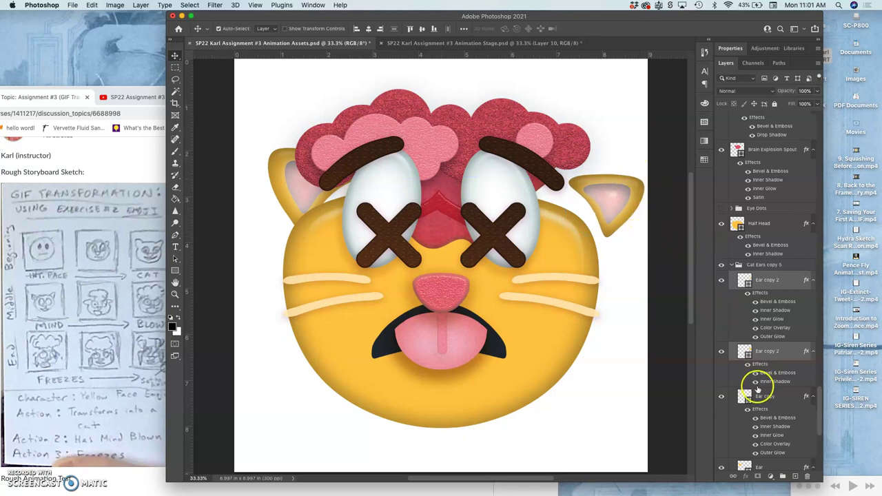
# - Select the Ear copy and Ear layers, move the left ear outward, and shrink it to about 73% by 76%
pyautogui.scroll(-2, 754, 380)
pyautogui.click(761, 346)
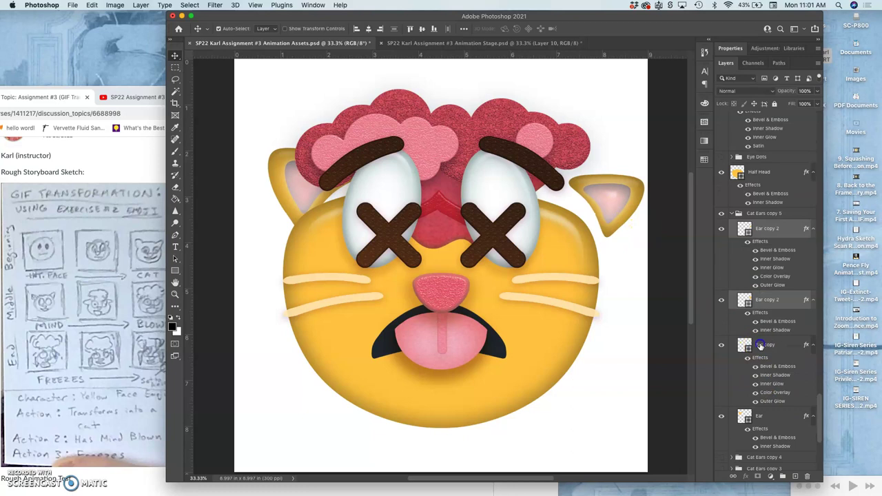
pyautogui.keyDown('shift'); pyautogui.click(758, 418); pyautogui.keyUp('shift')
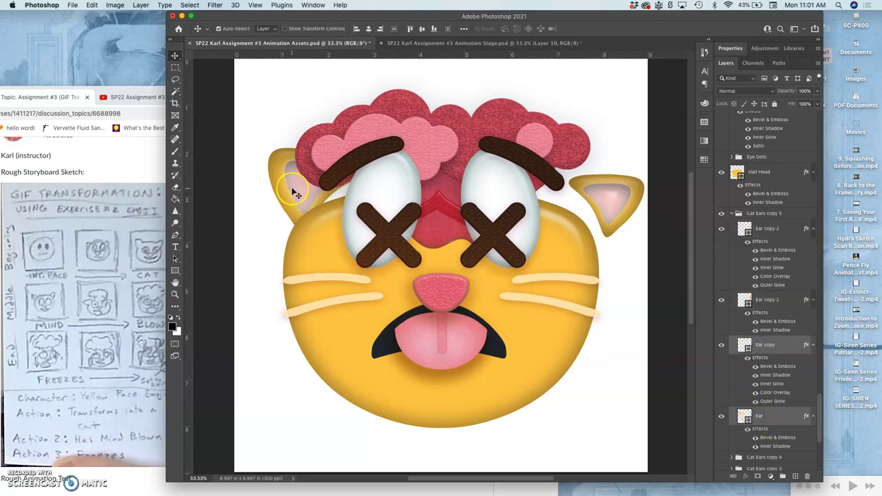
pyautogui.moveTo(293, 190); pyautogui.dragTo(259, 206)
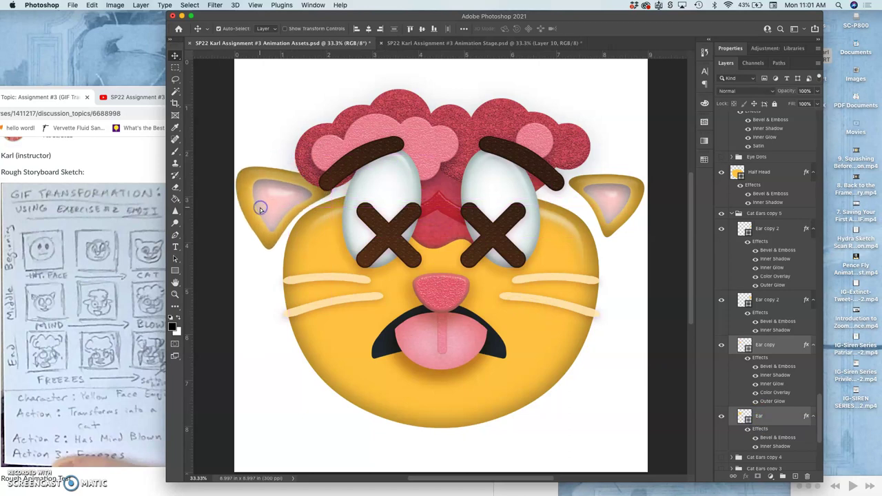
pyautogui.press('super+t')
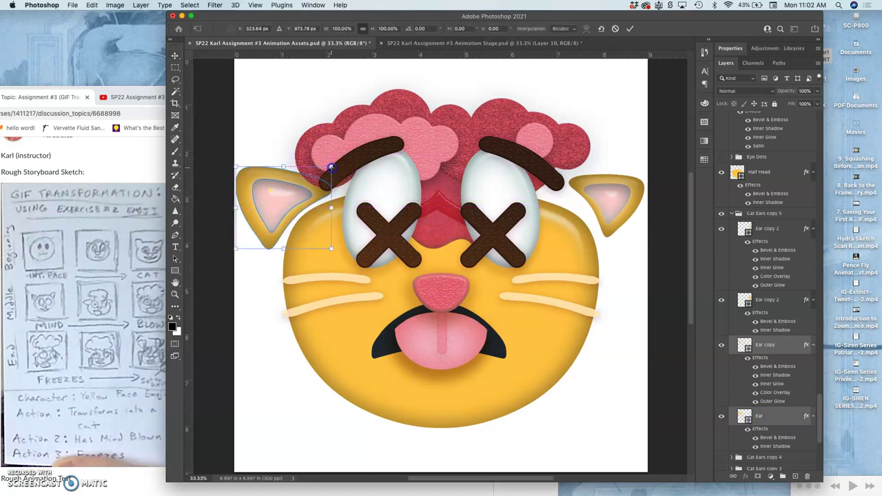
pyautogui.moveTo(330, 167); pyautogui.dragTo(315, 176)
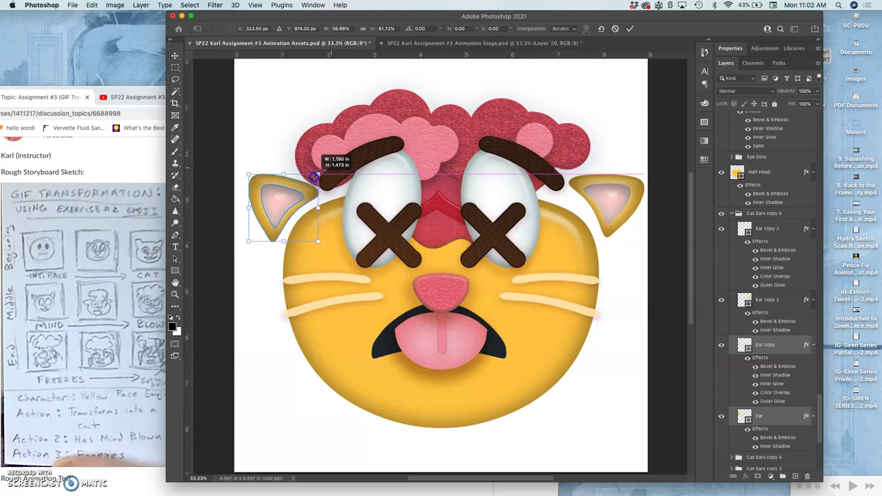
pyautogui.moveTo(313, 178); pyautogui.dragTo(287, 200)
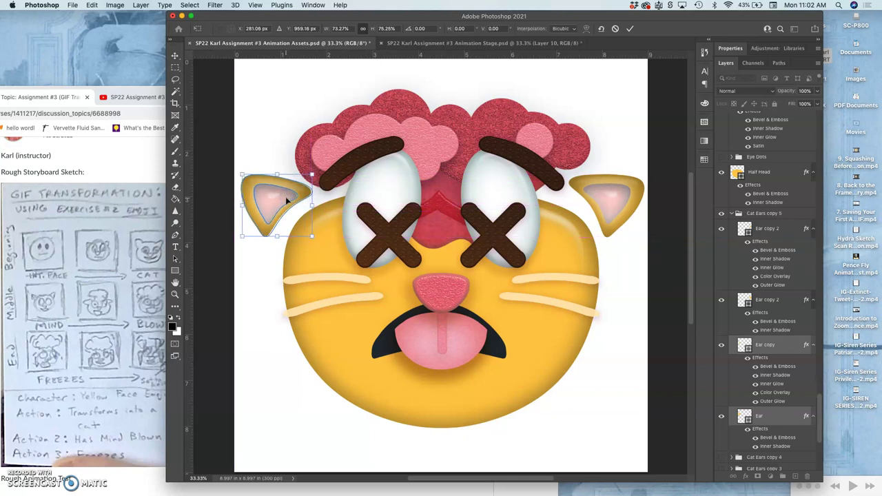
pyautogui.press('Return')
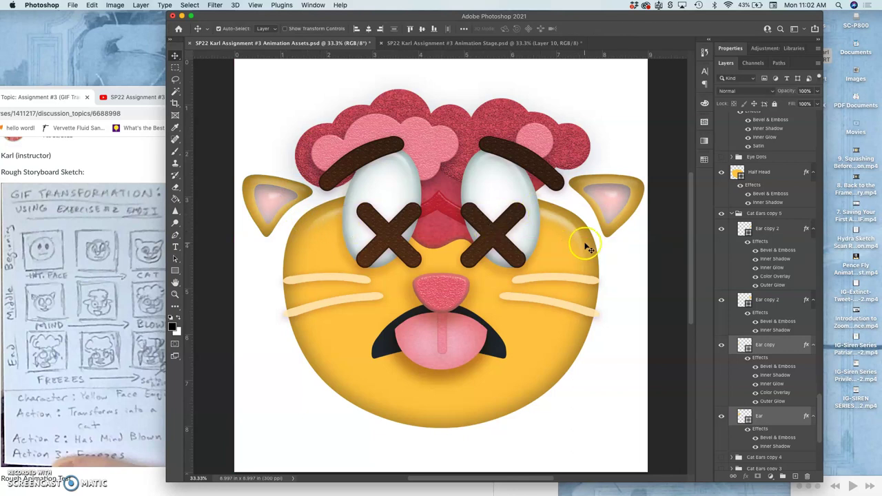
pyautogui.click(514, 44)
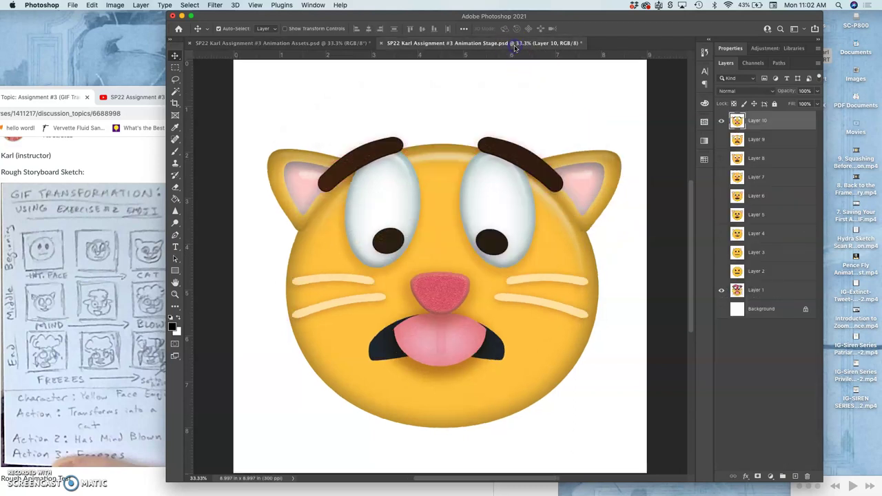
pyautogui.click(351, 44)
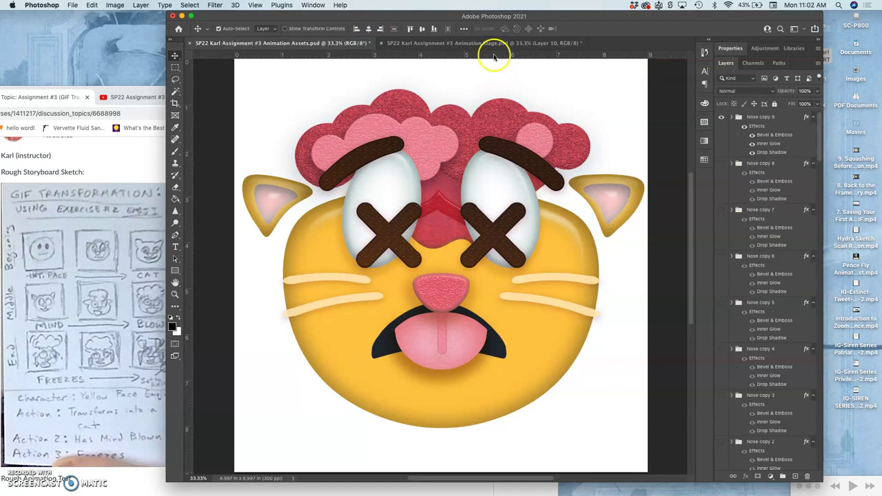
pyautogui.click(494, 49)
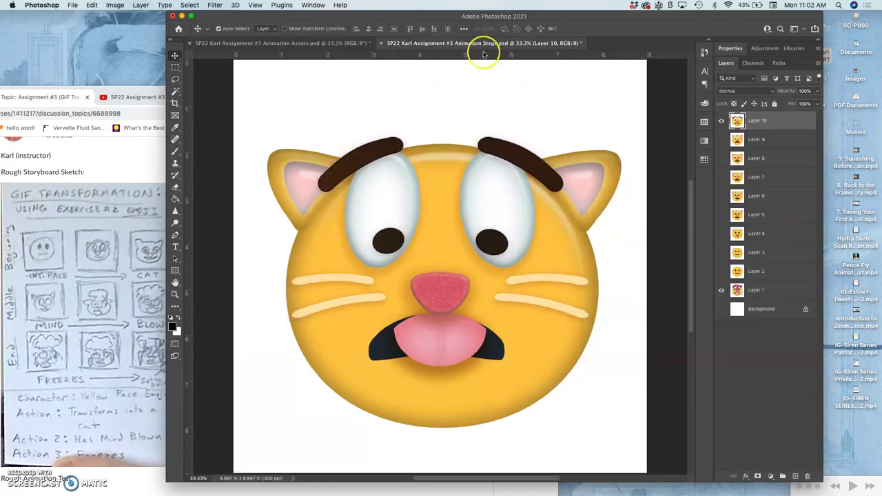
pyautogui.click(353, 44)
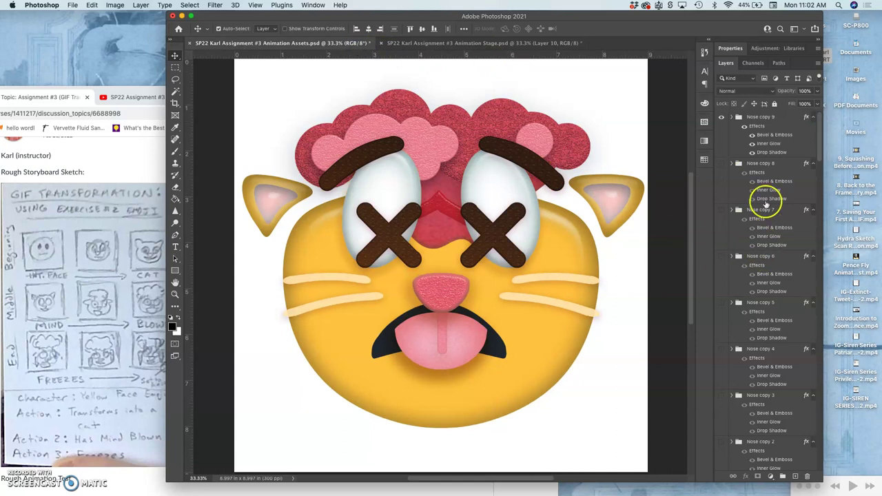
pyautogui.click(756, 118)
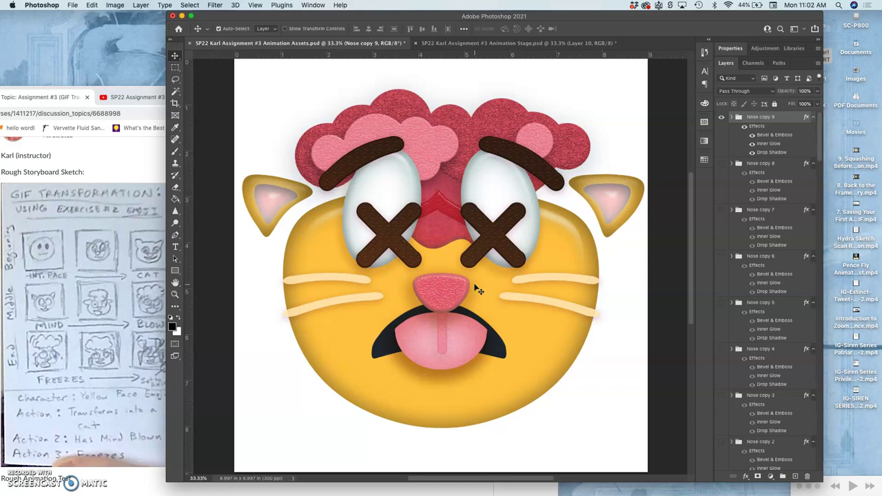
# - Merge the visible cat artwork into a new layer, select all and copy it
pyautogui.click(141, 5)
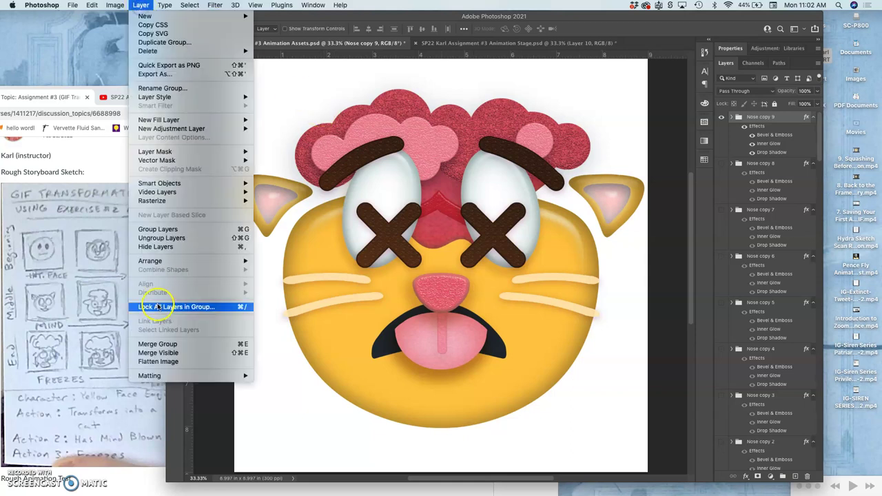
pyautogui.click(158, 353)
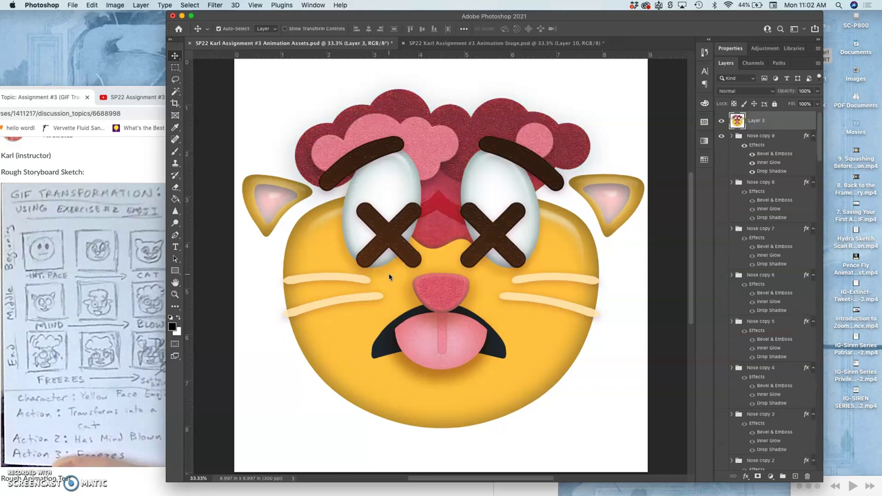
pyautogui.click(404, 255)
pyautogui.press('super+a')
pyautogui.click(190, 5)
pyautogui.click(189, 16)
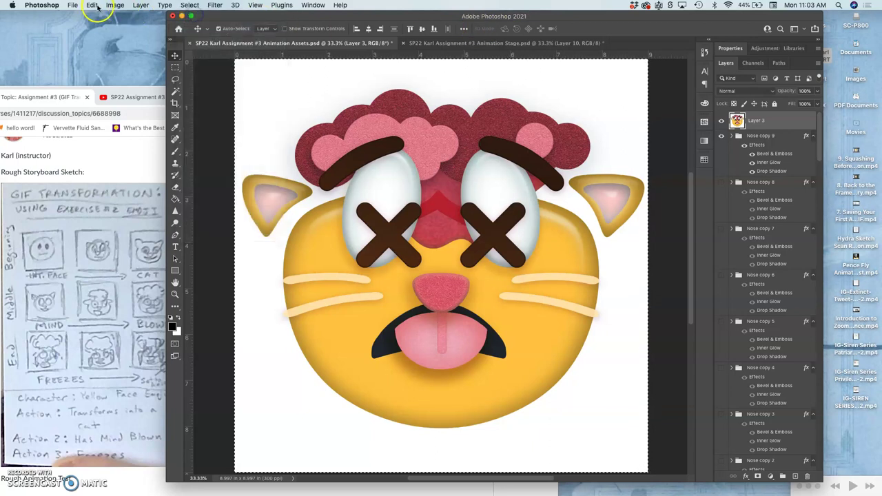
pyautogui.click(93, 5)
pyautogui.click(99, 70)
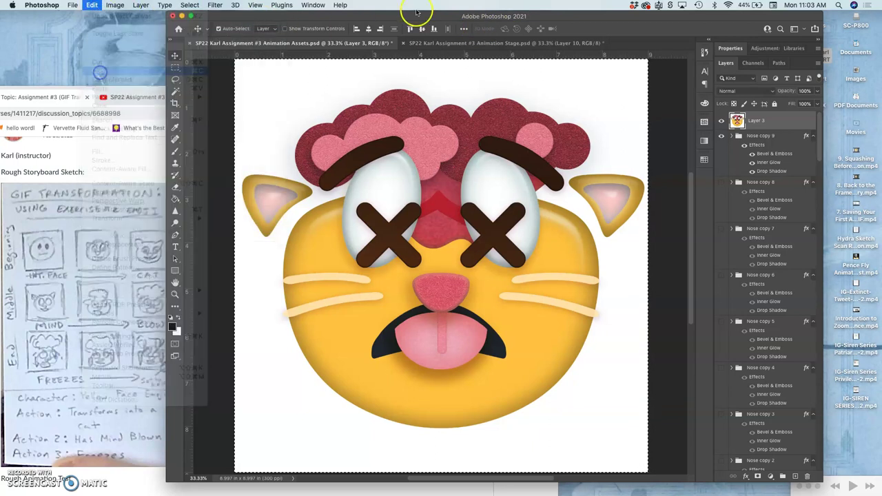
# - Paste the cat into Animation Stage as Layer 11 and save that file
pyautogui.click(483, 43)
pyautogui.click(92, 4)
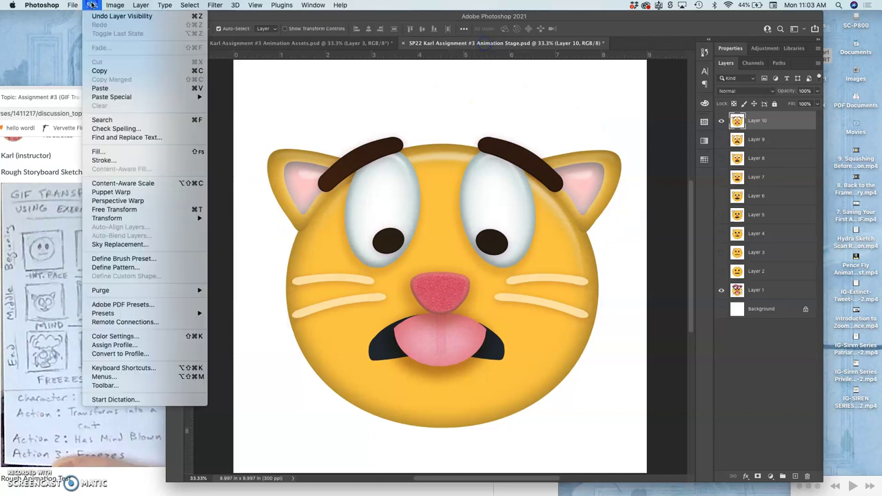
pyautogui.click(104, 90)
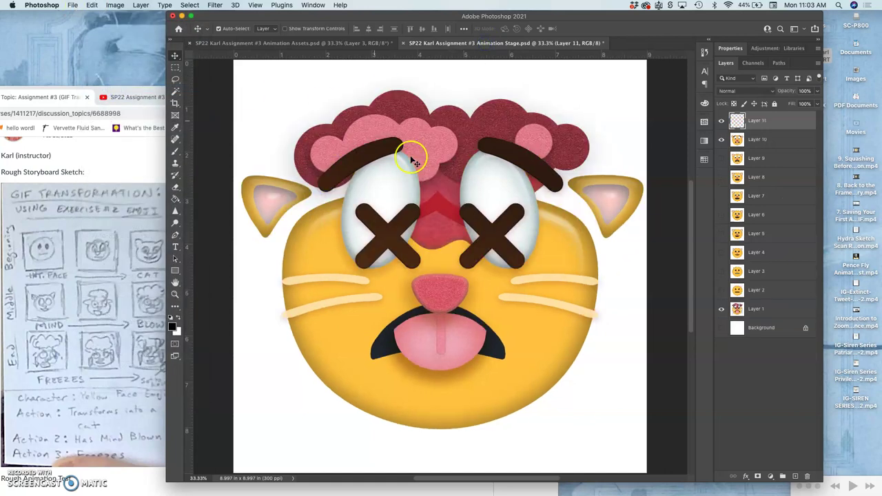
pyautogui.click(273, 45)
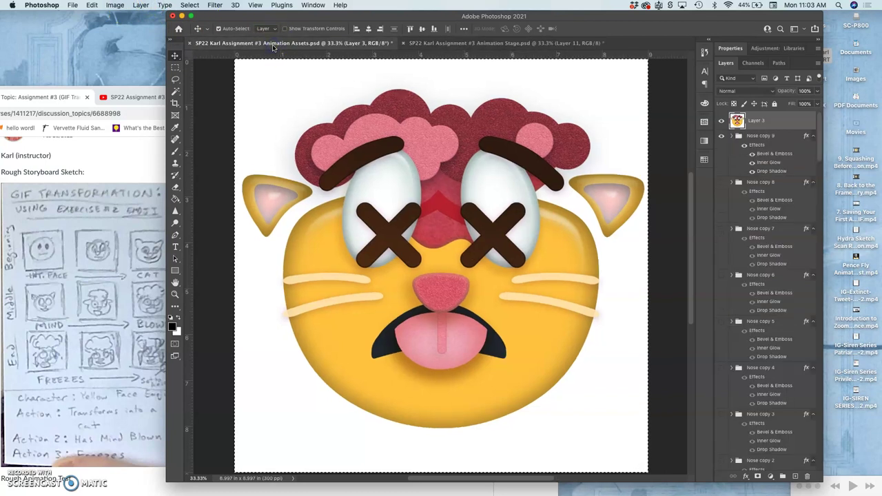
pyautogui.click(445, 44)
pyautogui.press('super+s')
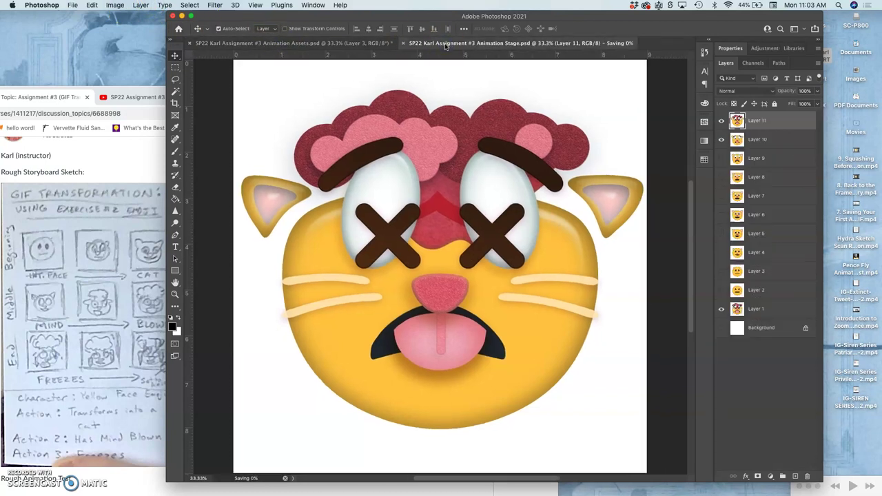
# - Delete the temporary merged Layer 3 from Animation Assets and save the assets file
pyautogui.click(357, 44)
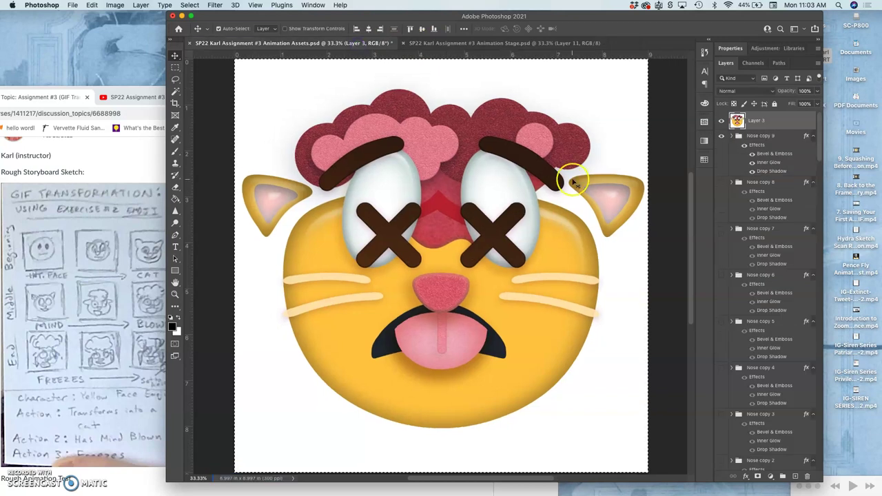
pyautogui.press('BackSpace')
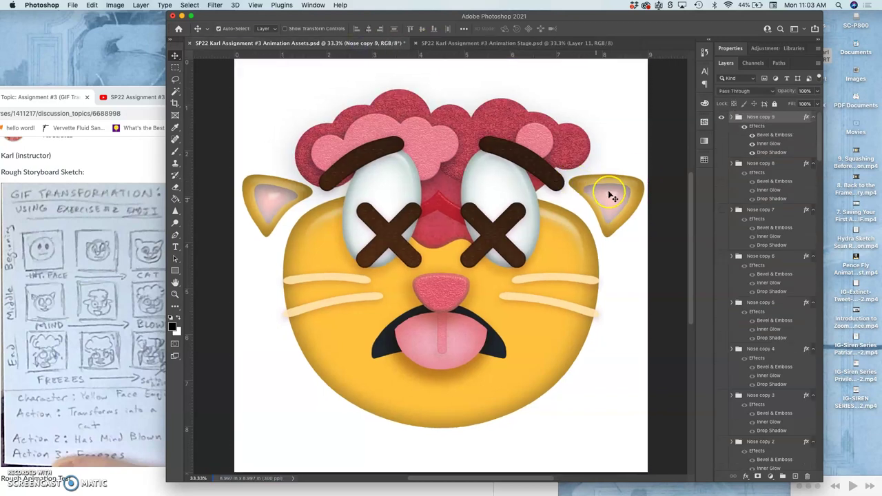
pyautogui.click(501, 43)
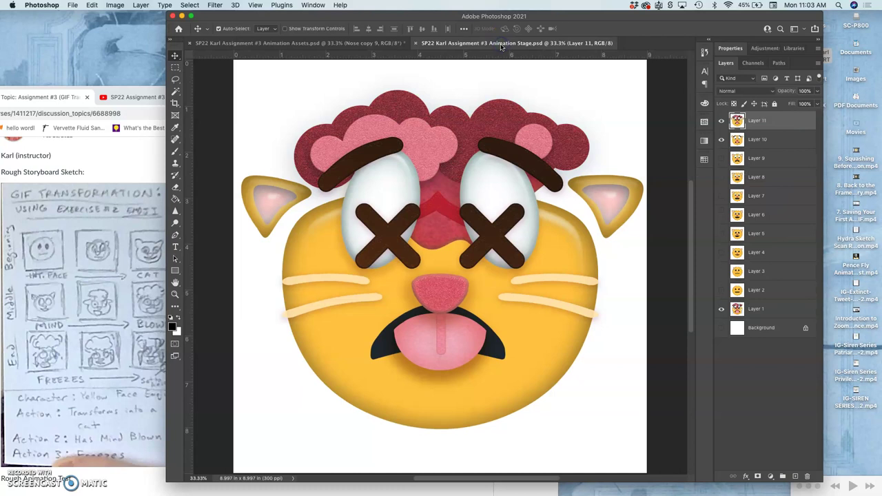
pyautogui.click(371, 43)
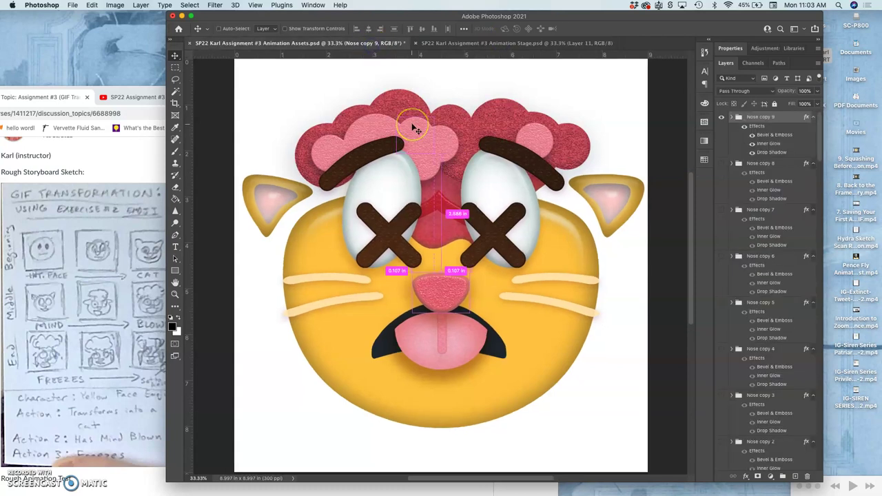
pyautogui.press('super+s')
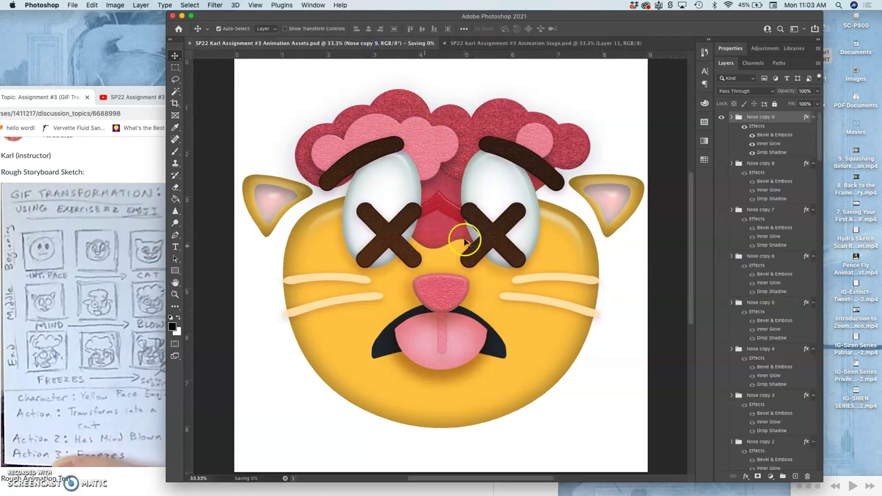
pyautogui.click(518, 44)
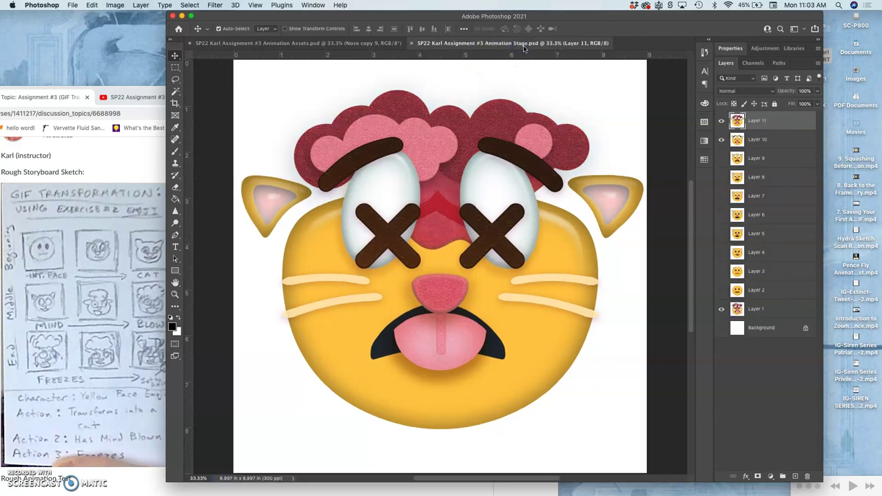
pyautogui.click(313, 4)
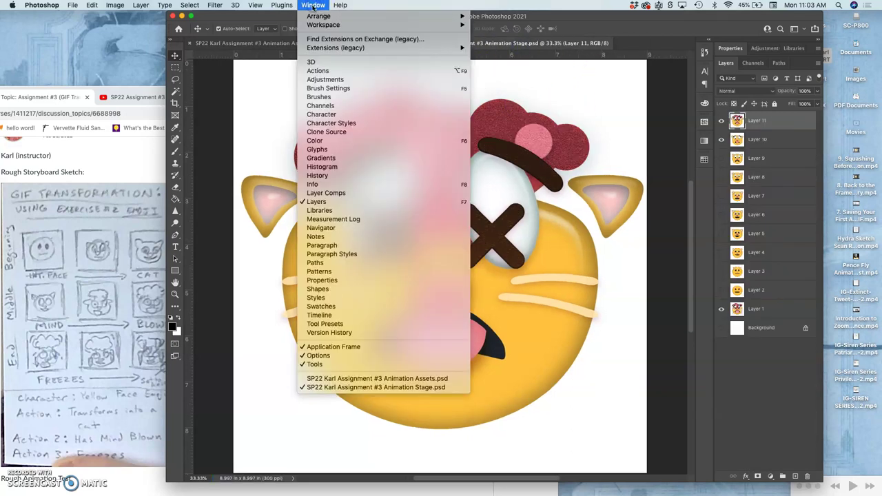
pyautogui.click(328, 317)
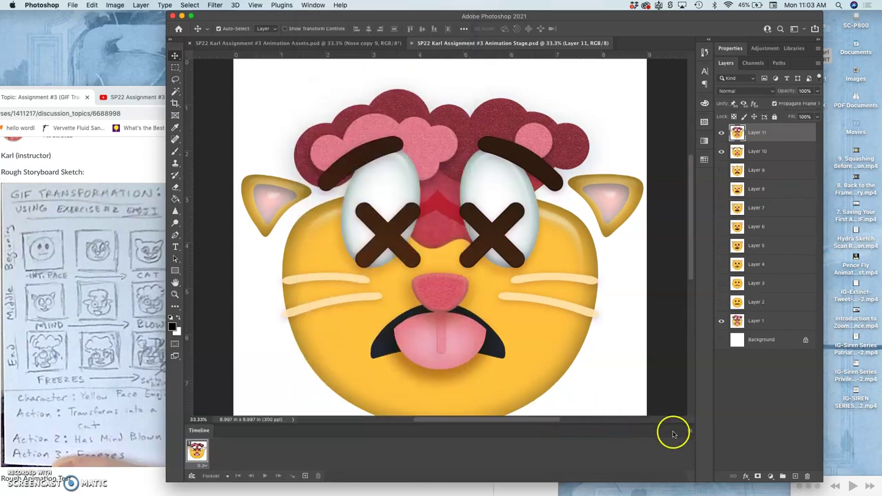
pyautogui.click(688, 432)
pyautogui.click(696, 396)
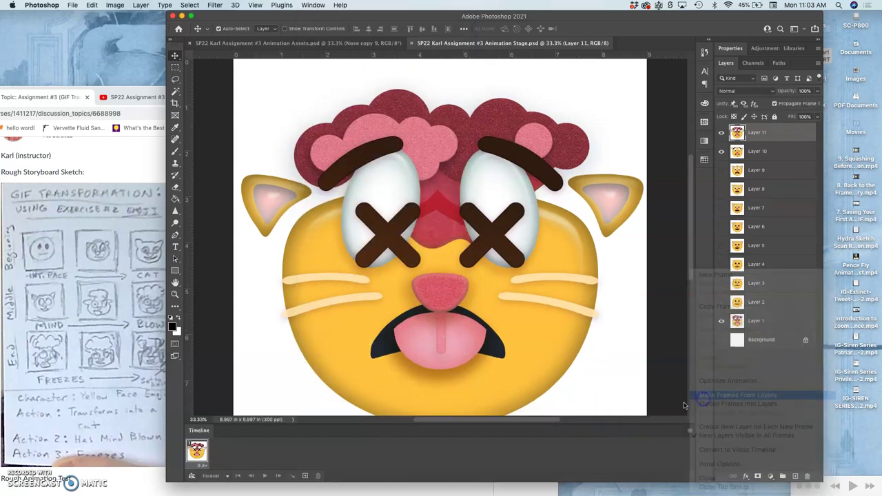
pyautogui.click(222, 451)
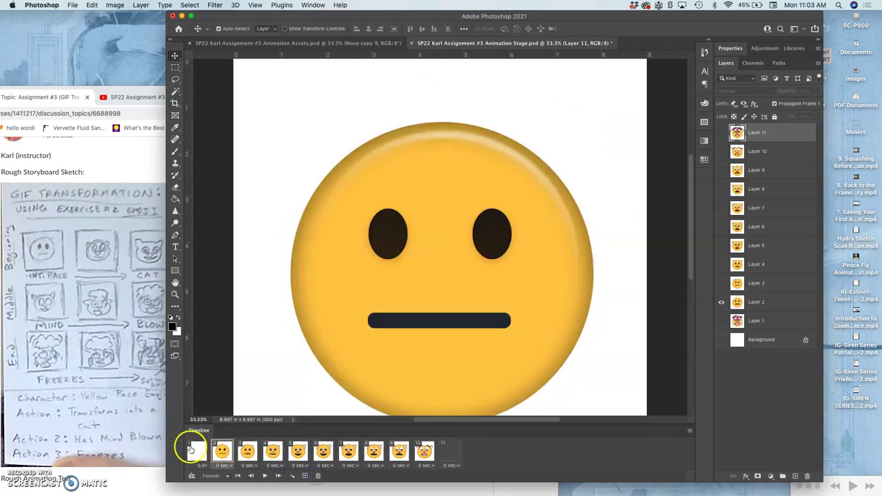
pyautogui.click(197, 451)
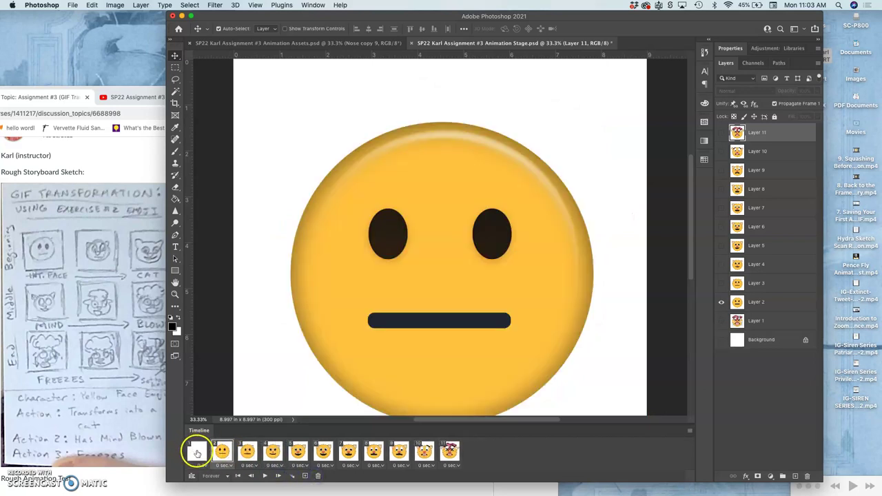
pyautogui.click(317, 475)
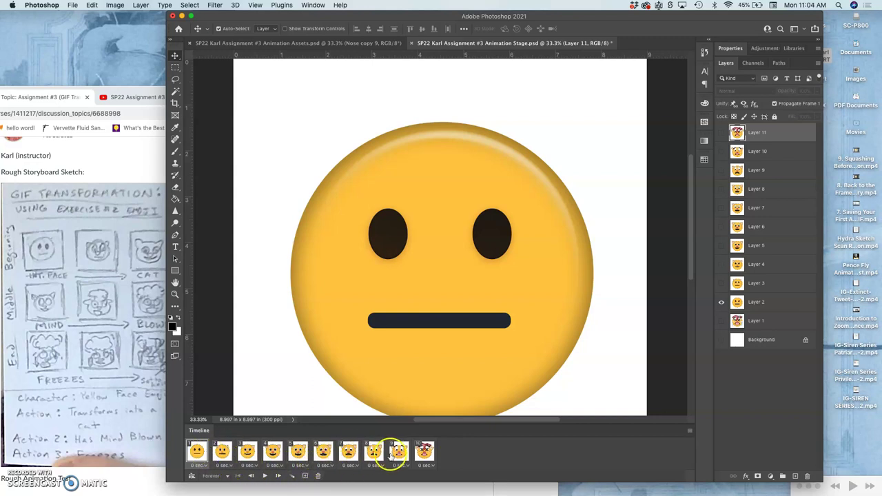
pyautogui.click(428, 465)
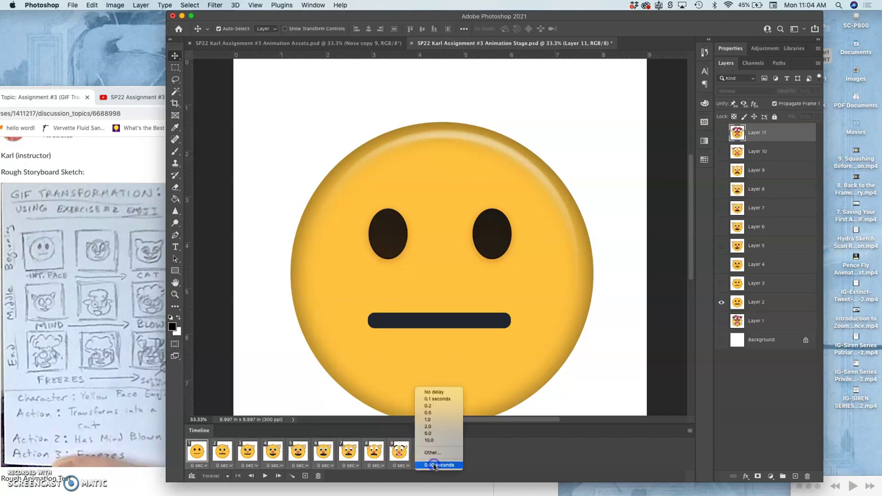
pyautogui.click(440, 451)
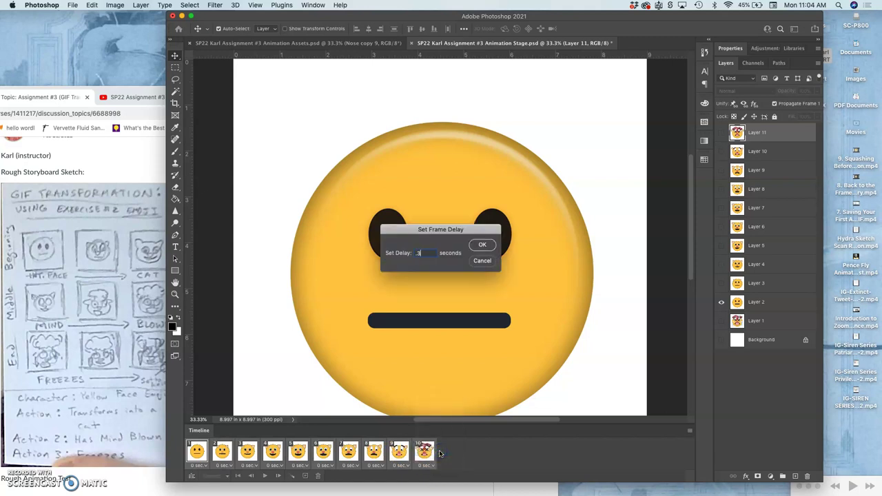
pyautogui.click(484, 246)
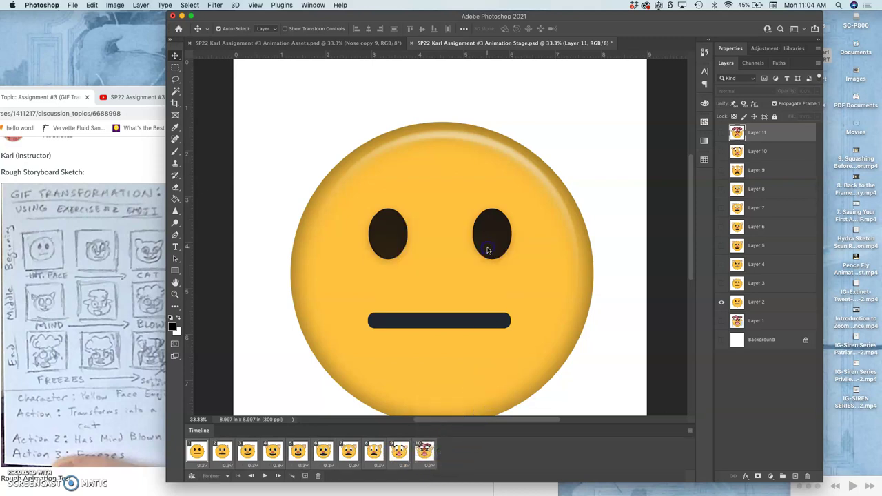
pyautogui.press('super+minus')
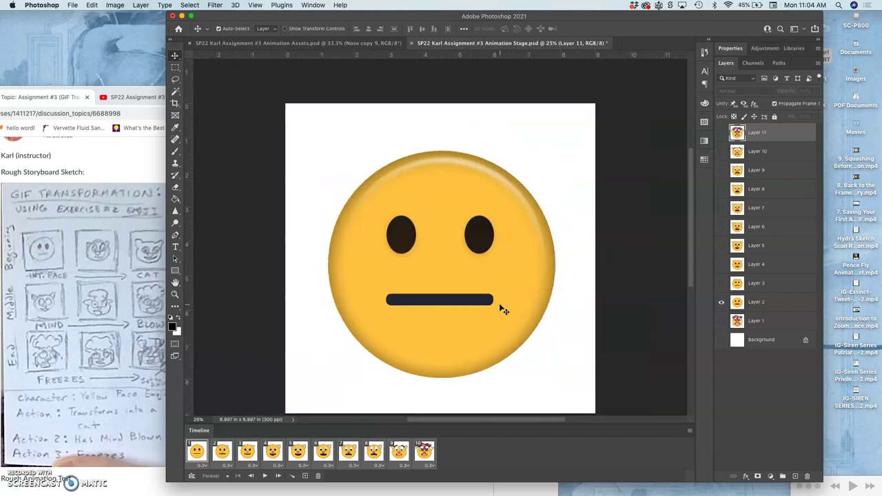
pyautogui.scroll(-2, 504, 311)
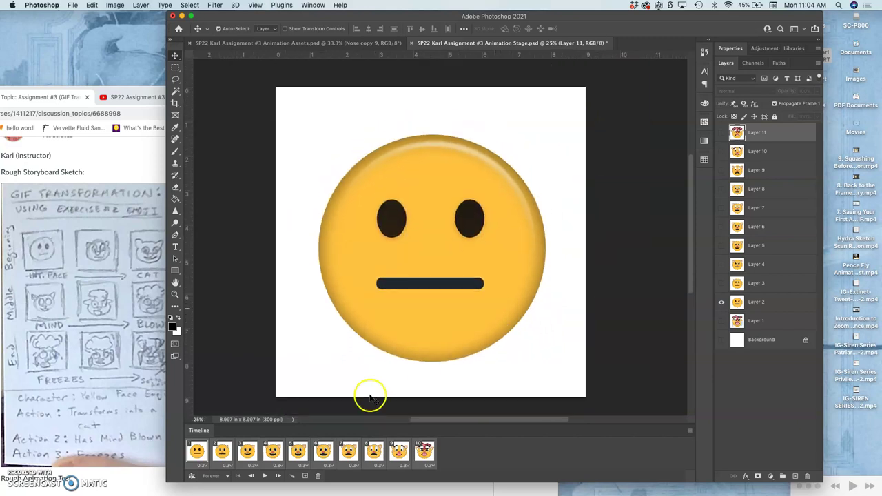
# - Preview the animation, then delete frames 1–9, keeping only the final mind-blown cat frame
pyautogui.click(265, 475)
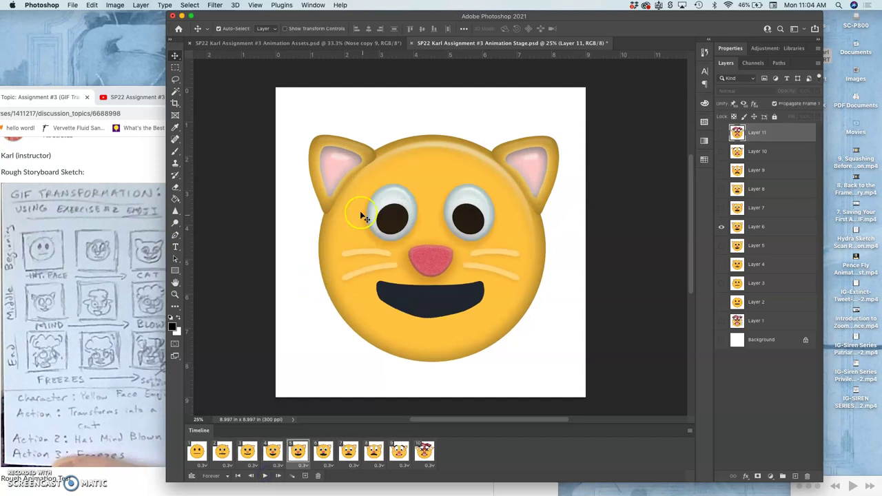
pyautogui.click(424, 452)
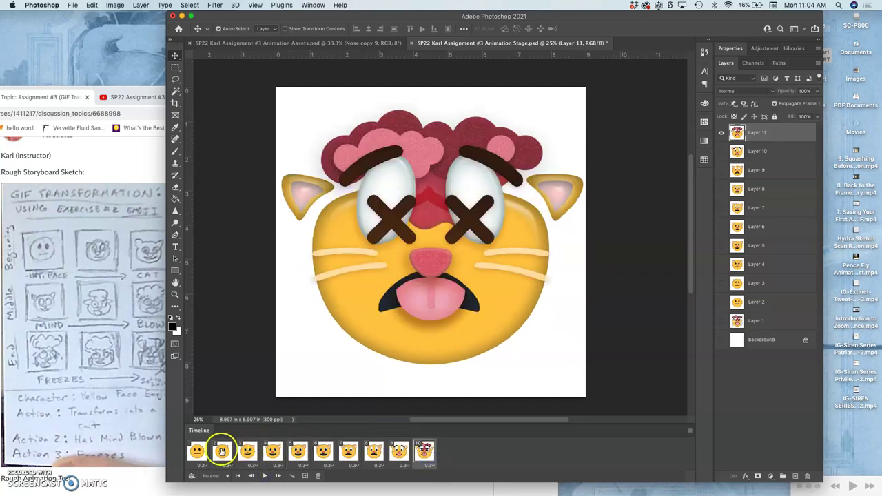
pyautogui.keyDown('shift'); pyautogui.click(196, 452); pyautogui.keyUp('shift')
pyautogui.moveTo(314, 463); pyautogui.dragTo(326, 455)
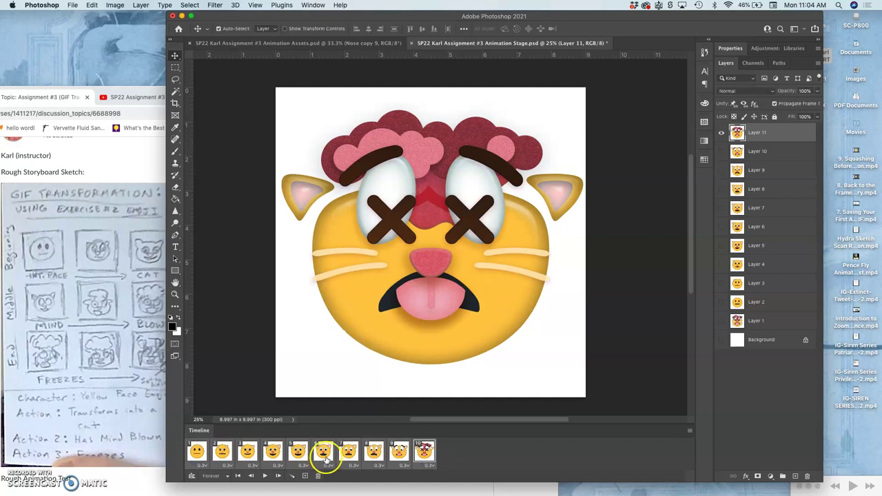
pyautogui.click(319, 475)
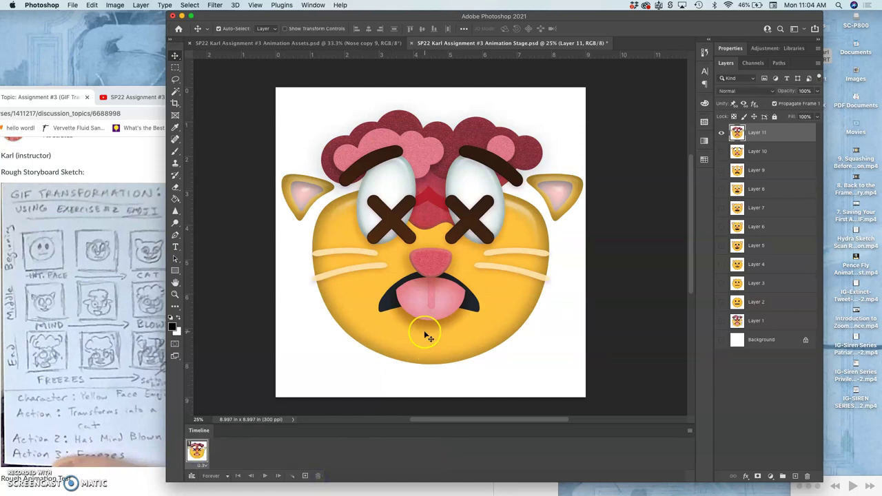
# - Close the Timeline panel and fit the canvas to the window with Cmd+0
pyautogui.click(312, 5)
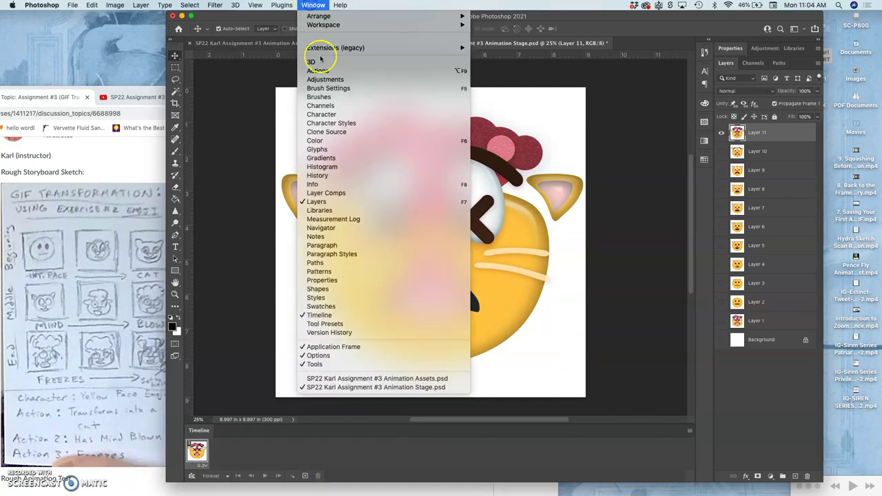
pyautogui.click(329, 315)
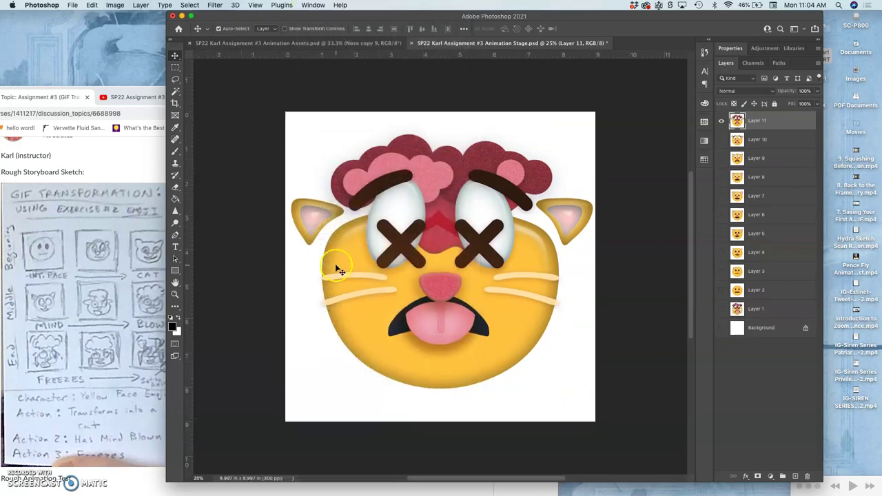
pyautogui.moveTo(444, 213); pyautogui.dragTo(416, 135)
pyautogui.hotkey('ctrl', '0')
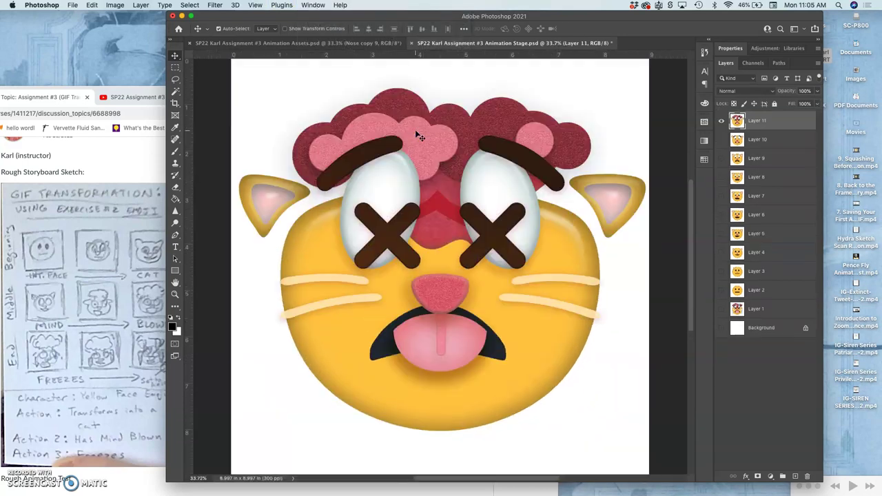
# - Return to Animation Assets.psd and toggle the Ear layer's visibility off and back on
pyautogui.click(346, 42)
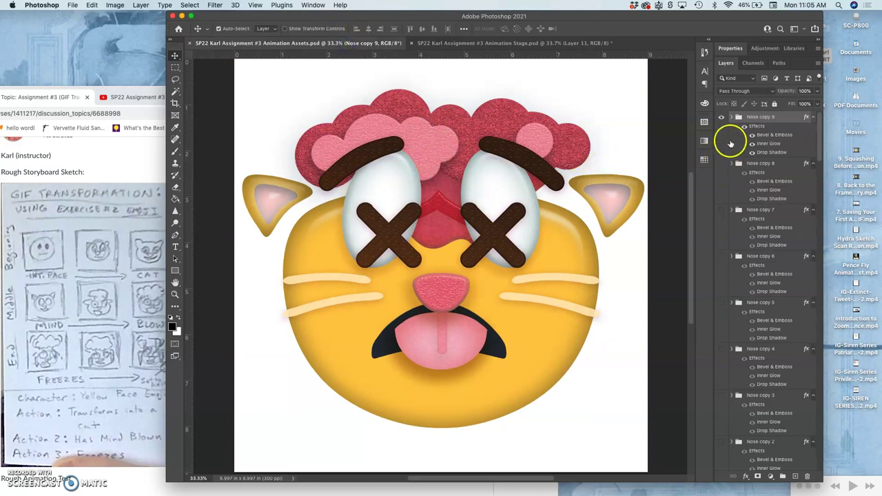
pyautogui.scroll(-10, 735, 262)
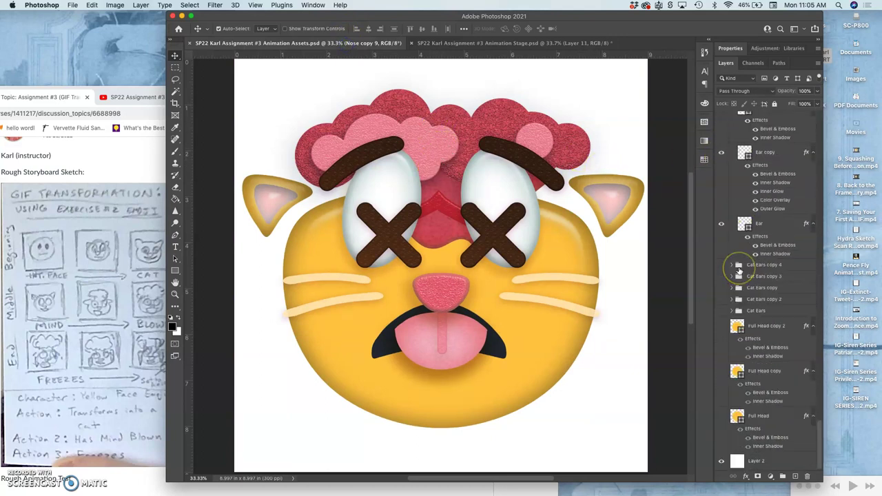
pyautogui.click(722, 224)
pyautogui.click(721, 226)
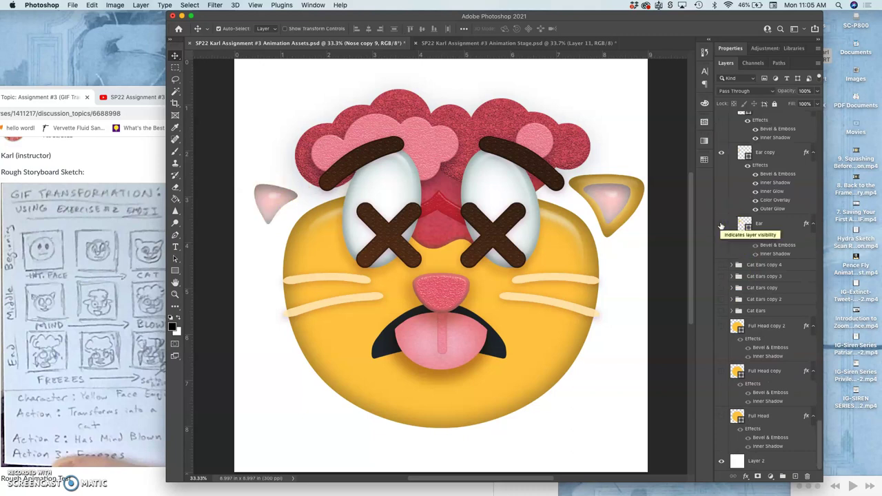
pyautogui.click(721, 224)
pyautogui.scroll(8, 721, 224)
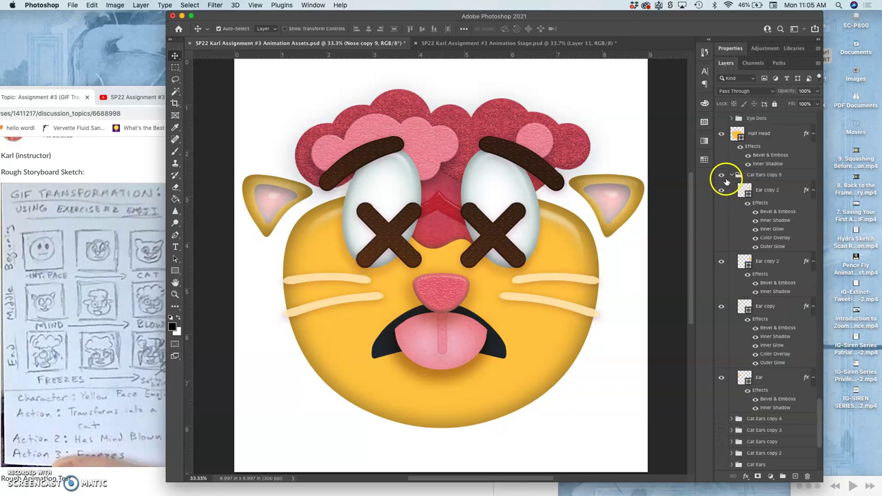
pyautogui.click(722, 176)
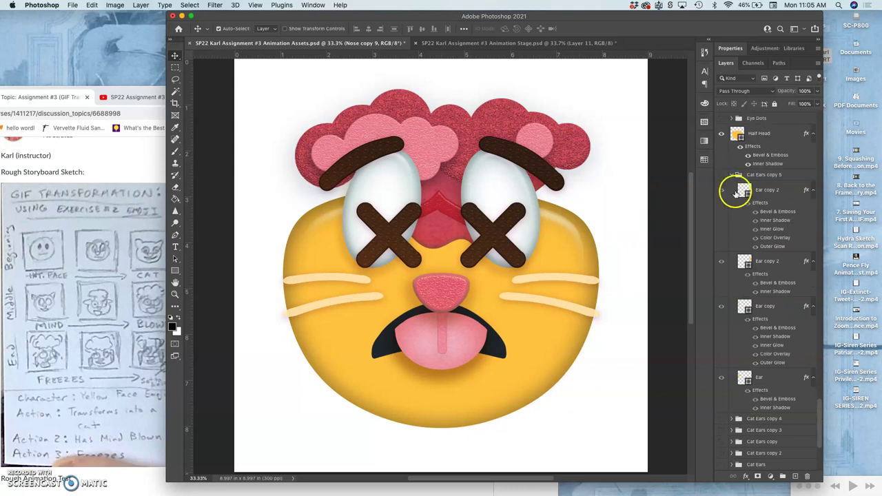
# - Scroll through the Layers panel to review the eye, nose, tongue and whisker variants
pyautogui.scroll(-2, 756, 310)
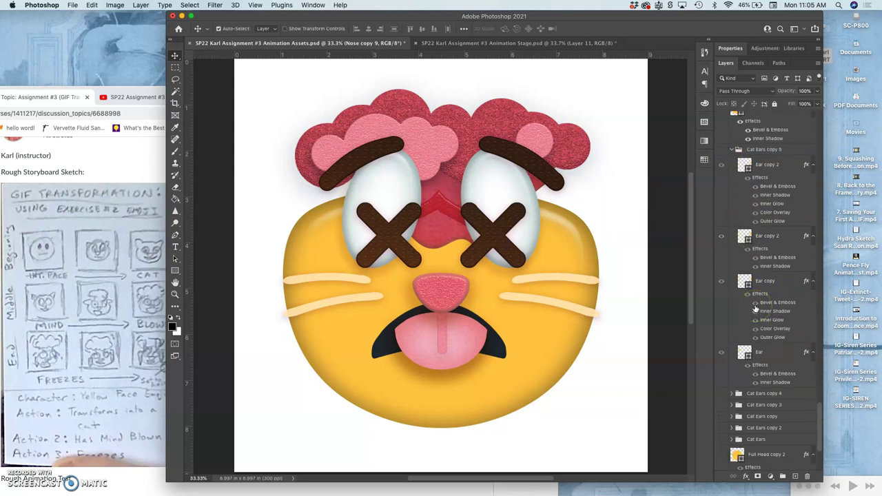
pyautogui.scroll(-10, 756, 309)
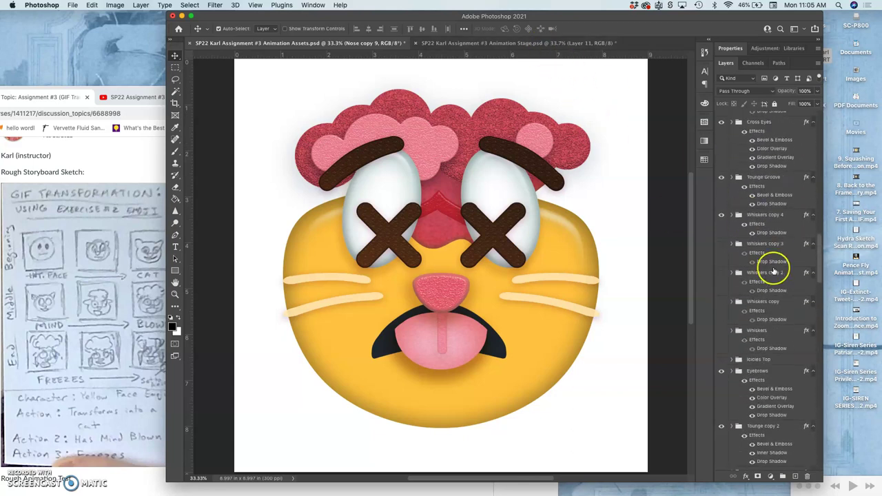
pyautogui.scroll(-10, 771, 270)
pyautogui.scroll(-10, 773, 270)
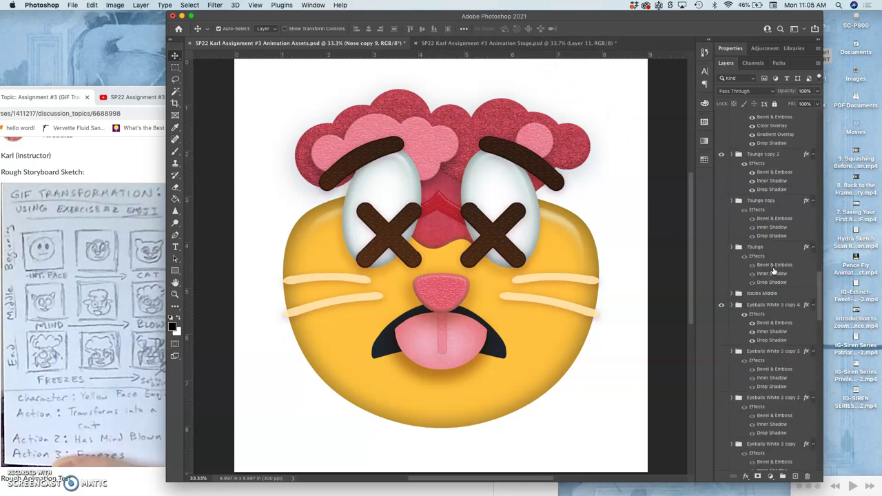
pyautogui.scroll(-10, 773, 270)
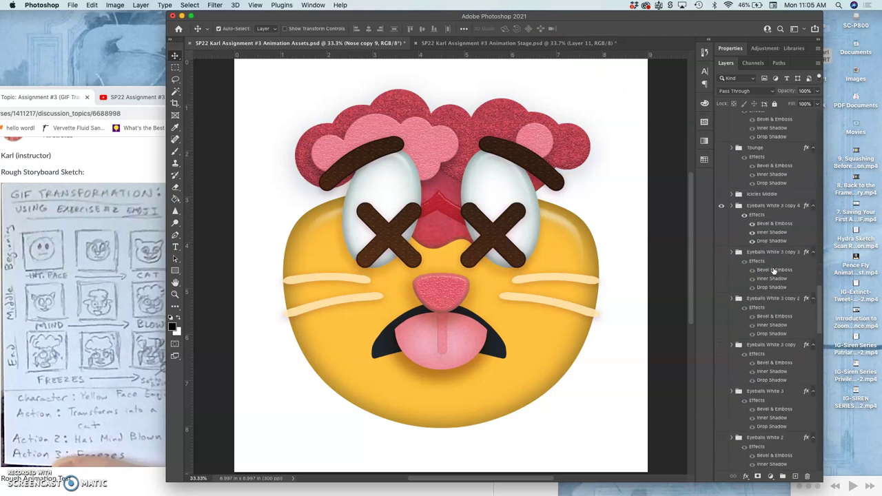
pyautogui.scroll(-3, 773, 271)
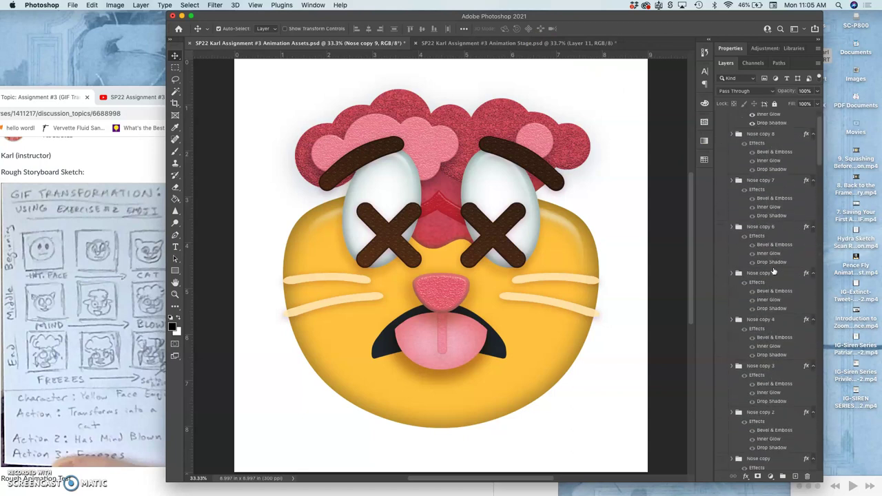
pyautogui.scroll(-14, 773, 271)
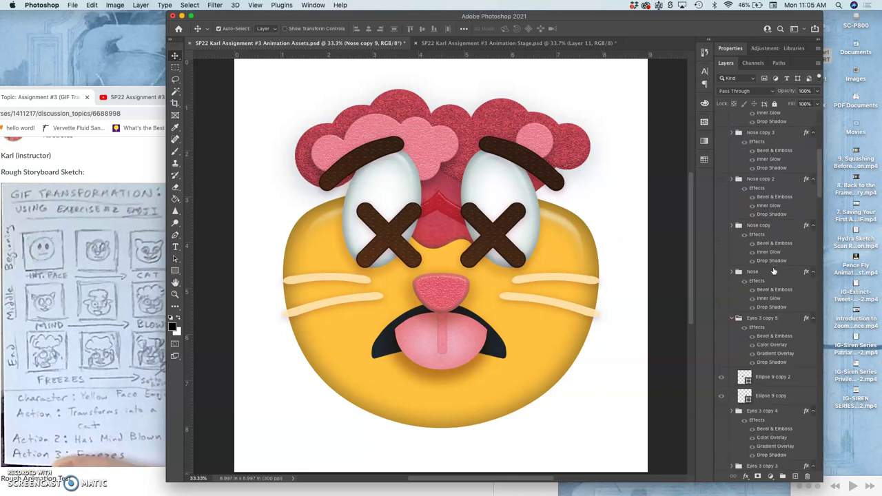
pyautogui.scroll(-4, 773, 271)
pyautogui.click(762, 314)
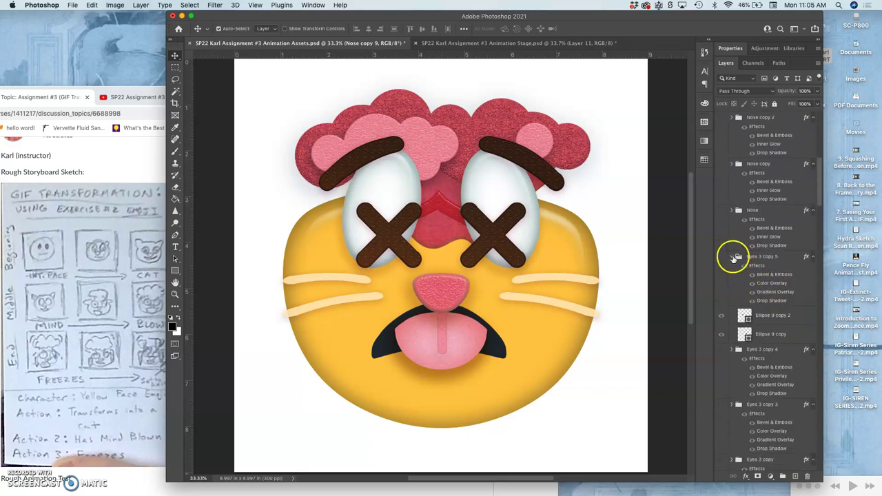
pyautogui.scroll(-10, 744, 325)
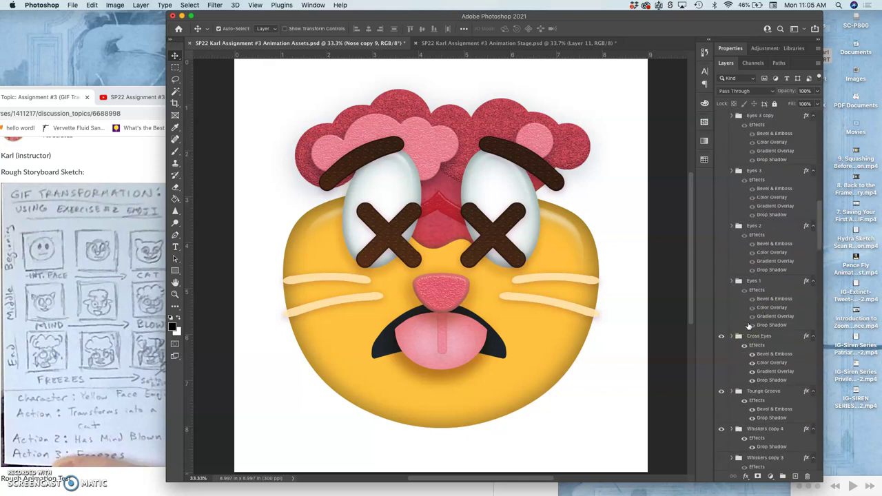
pyautogui.scroll(-4, 749, 324)
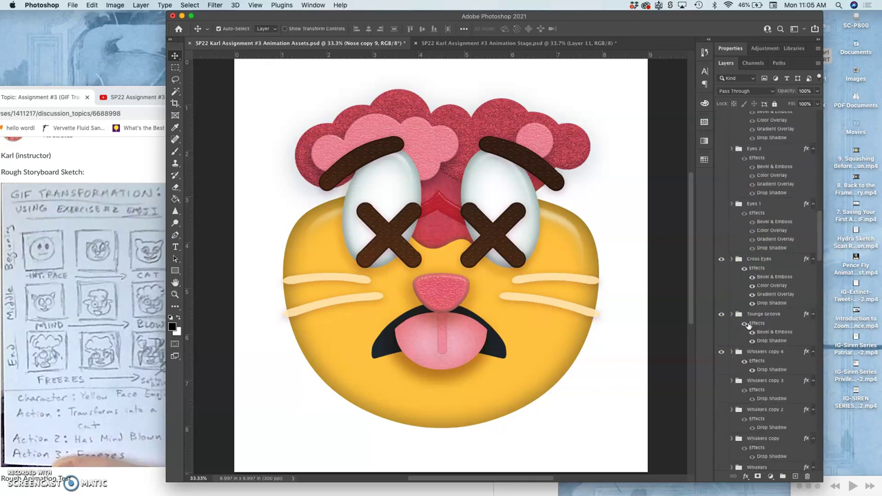
# - Lower the Tounge Groove group's opacity to about 62%
pyautogui.click(759, 316)
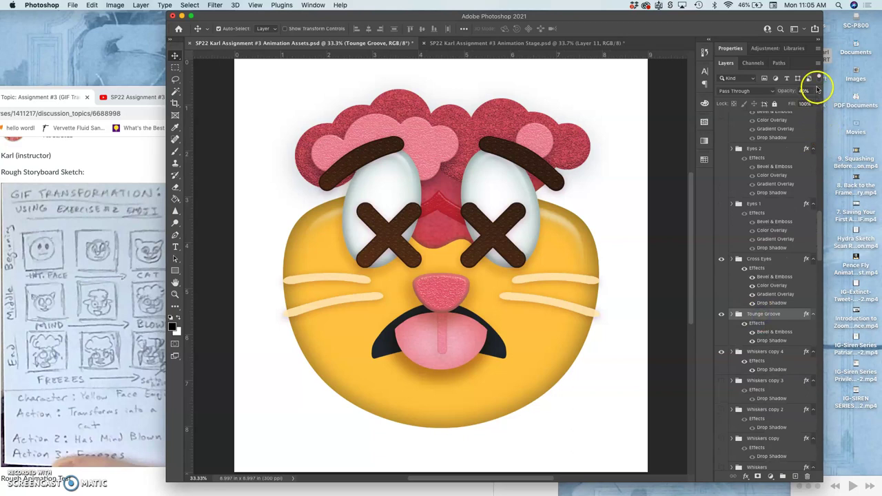
pyautogui.click(817, 91)
pyautogui.moveTo(813, 104)
pyautogui.mouseDown()
pyautogui.moveTo(791, 103)
pyautogui.moveTo(801, 104)
pyautogui.mouseUp()
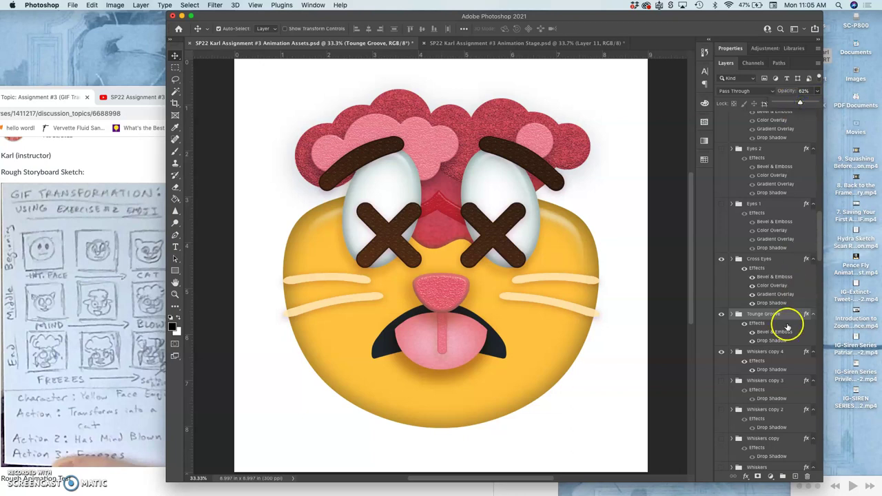
# - Stretch the Whiskers copy 4 layer to about 108% width past the cheeks
pyautogui.click(773, 352)
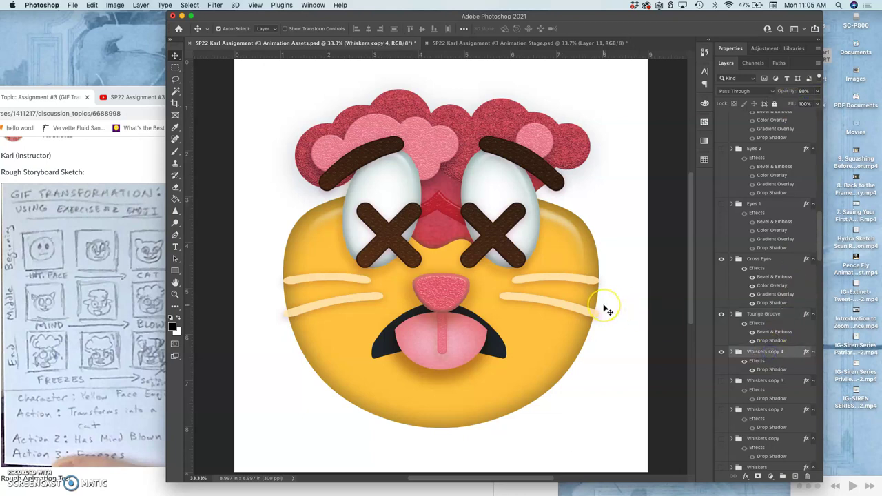
pyautogui.hotkey('ctrl', 't')
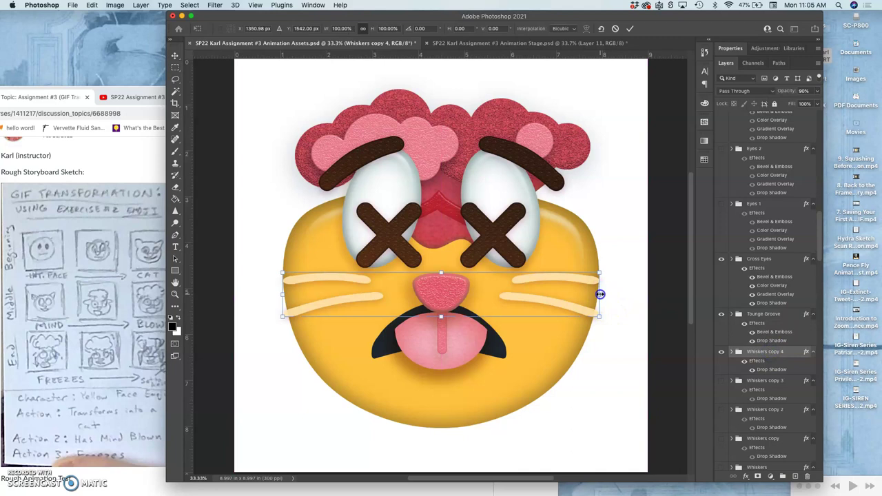
pyautogui.moveTo(600, 294); pyautogui.dragTo(613, 294)
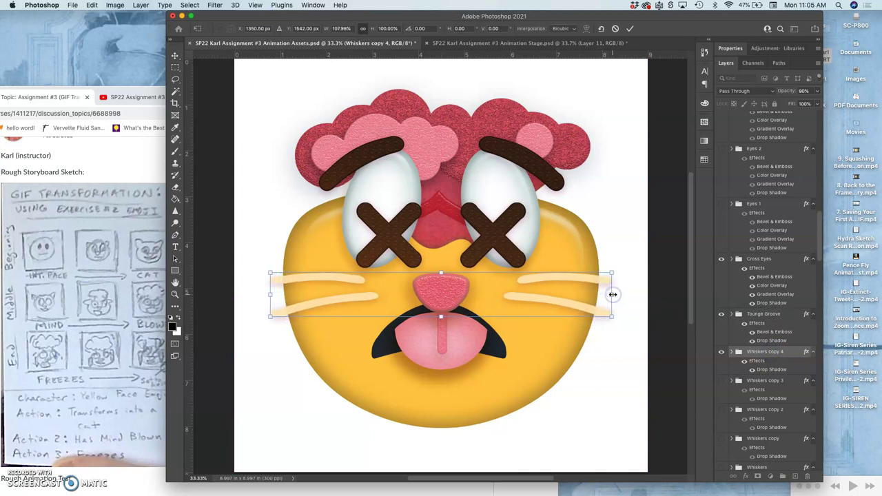
pyautogui.press('Return')
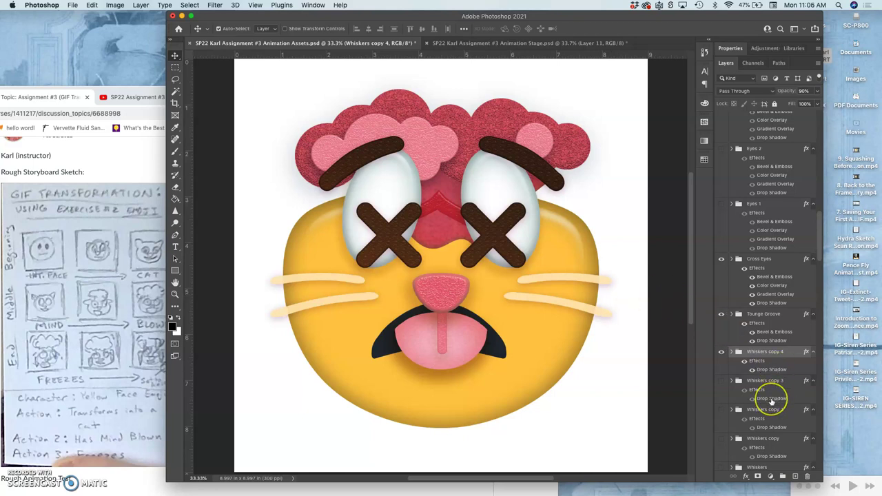
# - Duplicate the Eyebrows group and expand the new copy
pyautogui.scroll(-3, 770, 400)
pyautogui.scroll(-1, 771, 402)
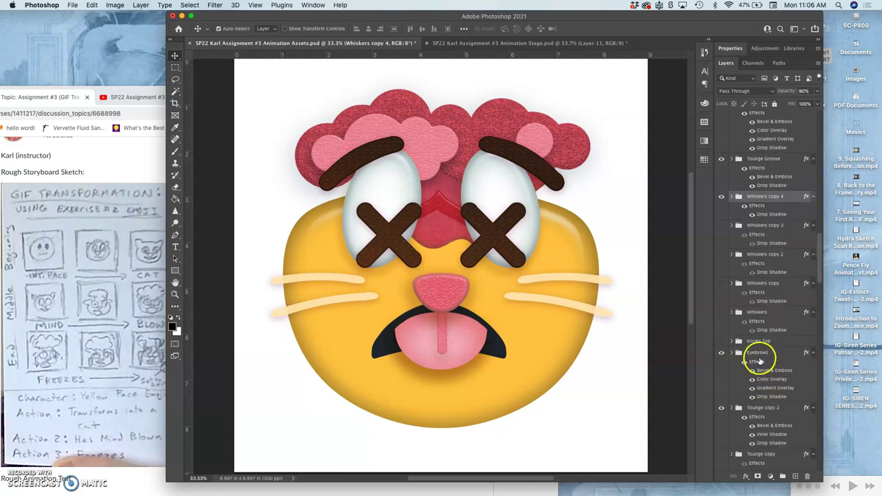
pyautogui.click(758, 356)
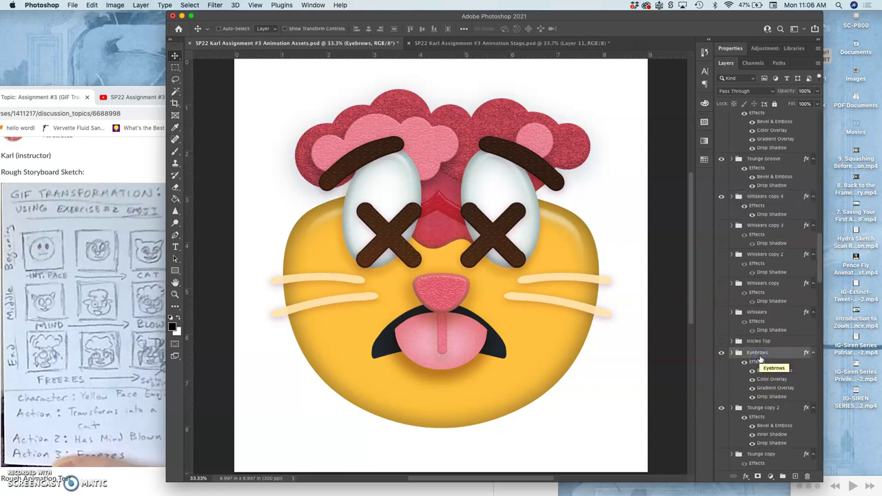
pyautogui.press('super+j')
pyautogui.click(731, 353)
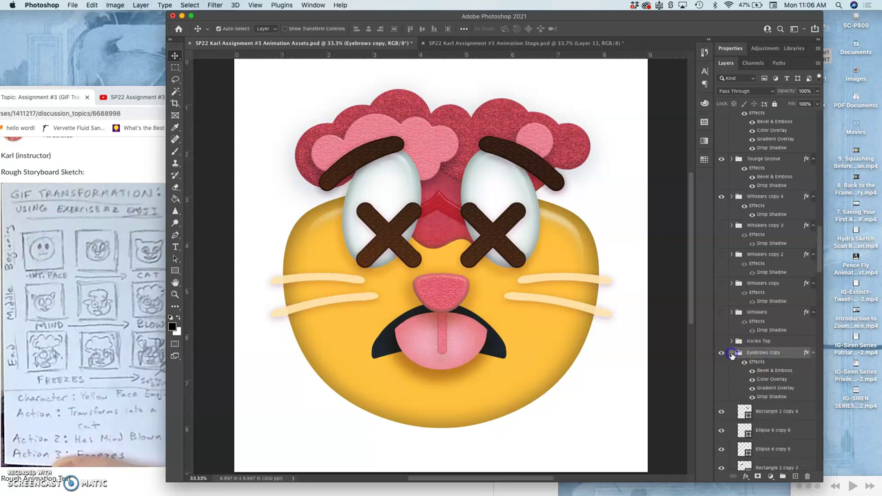
# - Identify and select the right eyebrow's Rectangle 2 copy 4 and Ellipse 6 copy 6 layers
pyautogui.click(758, 411)
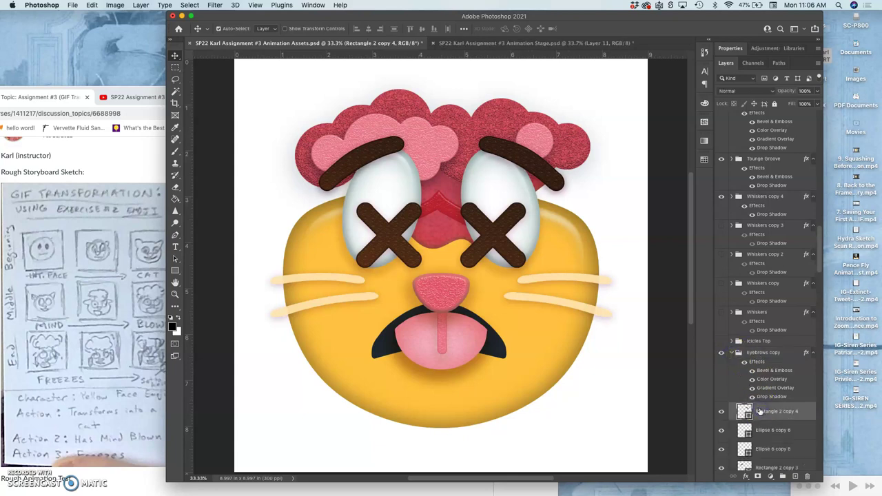
pyautogui.click(722, 412)
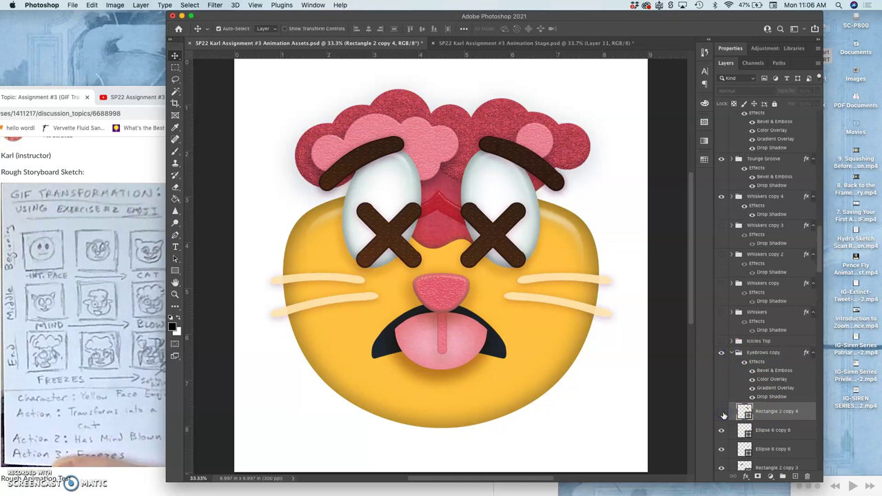
pyautogui.click(722, 412)
pyautogui.keyDown('shift'); pyautogui.click(772, 430); pyautogui.keyUp('shift')
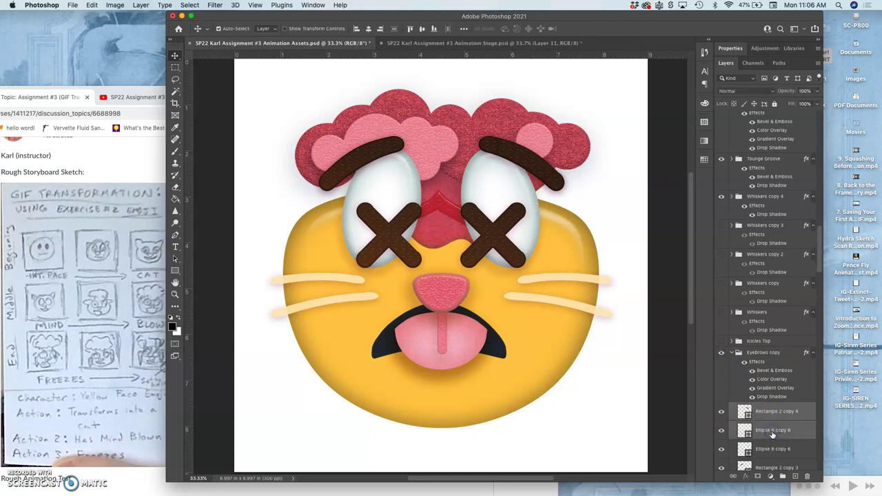
pyautogui.press('super+t')
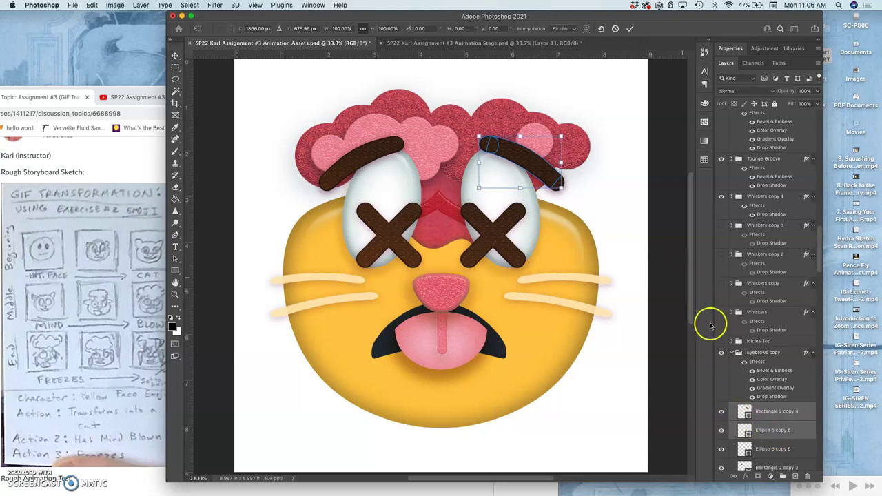
pyautogui.click(758, 370)
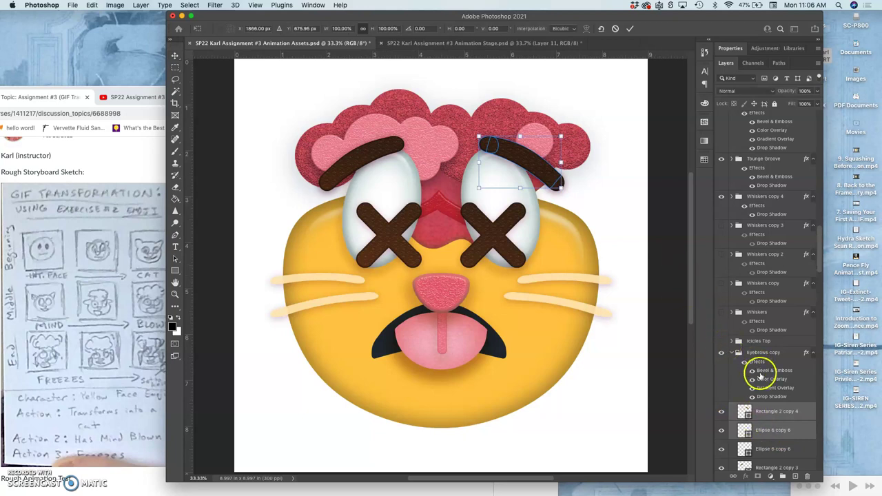
# - Rotate the right eyebrow in the copy by about 7 degrees
pyautogui.click(758, 411)
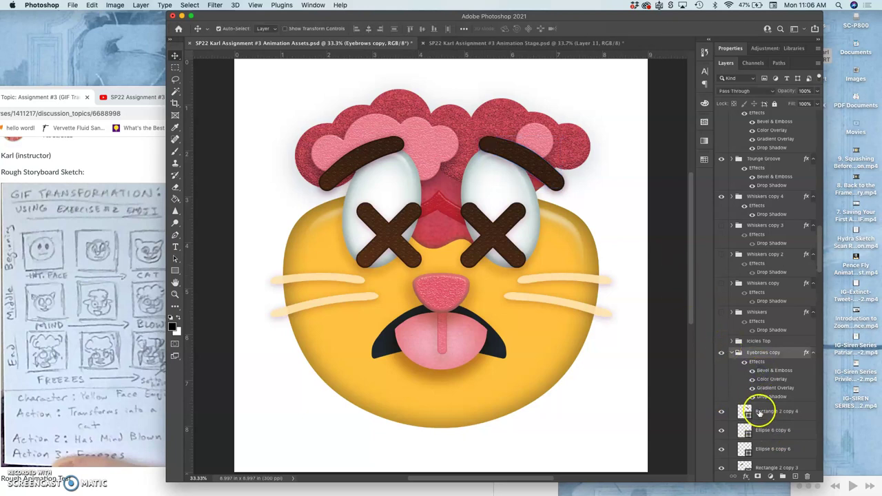
pyautogui.keyDown('shift'); pyautogui.click(759, 450); pyautogui.keyUp('shift')
pyautogui.press('super+t')
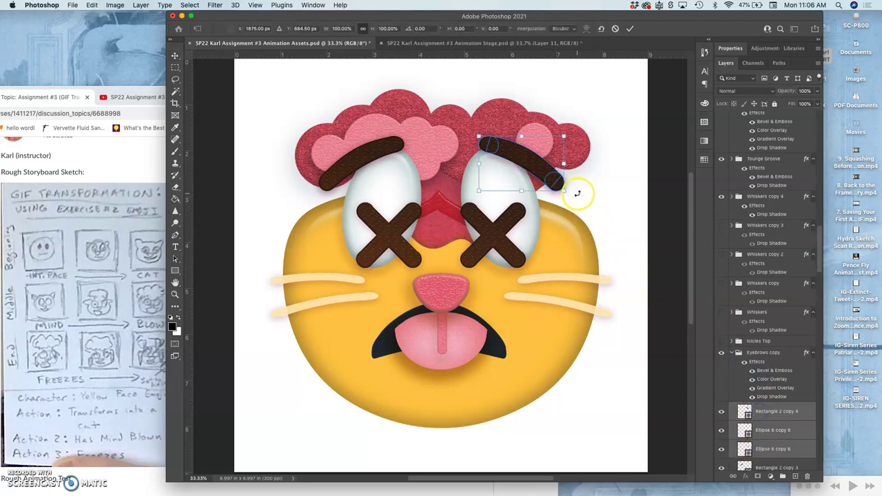
pyautogui.moveTo(574, 200); pyautogui.dragTo(573, 201)
pyautogui.press('Return')
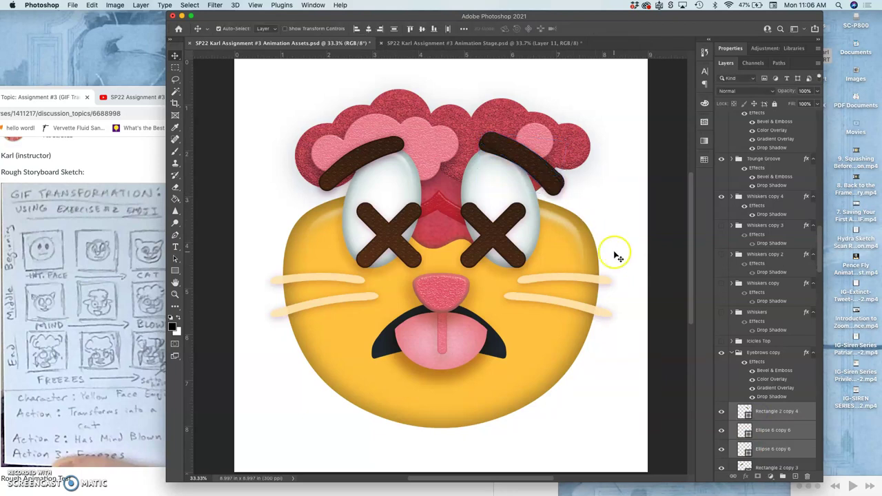
pyautogui.scroll(-2, 730, 416)
pyautogui.scroll(-1, 730, 417)
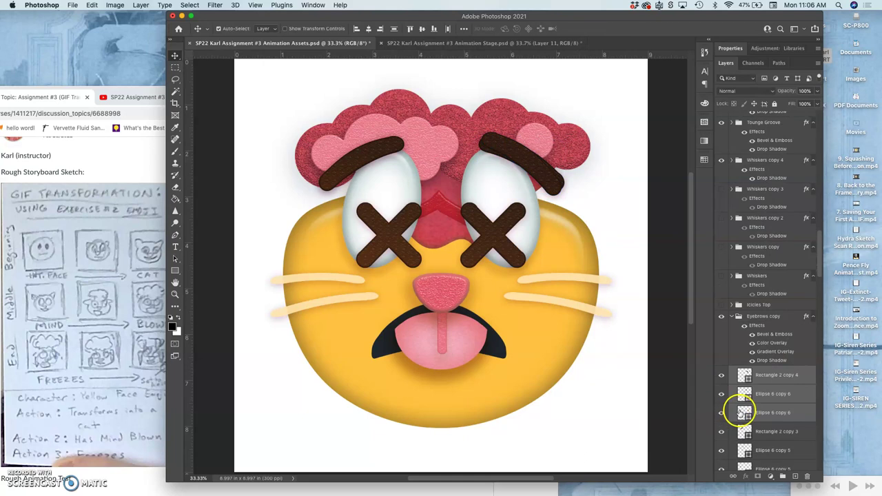
# - Rotate Rectangle 2 copy 3 and Ellipse 6 copy 5 to about -8.7° and nudge them up-right
pyautogui.click(760, 430)
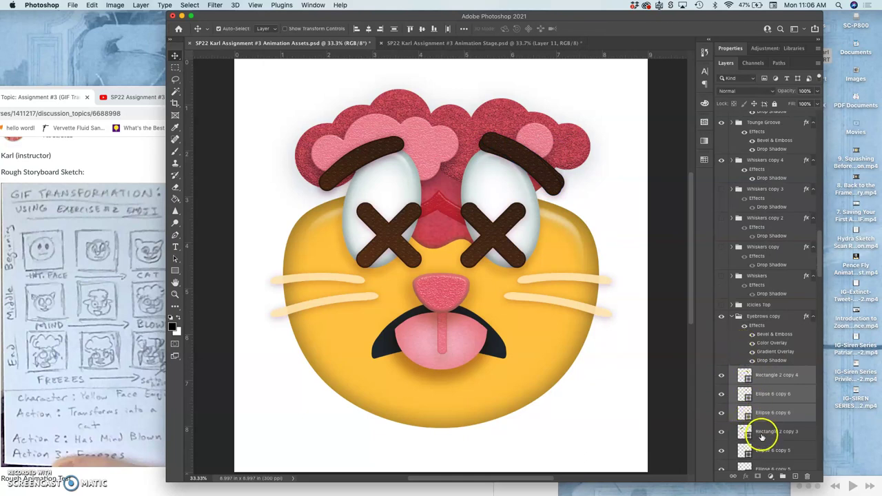
pyautogui.scroll(-1, 762, 447)
pyautogui.scroll(-2, 763, 448)
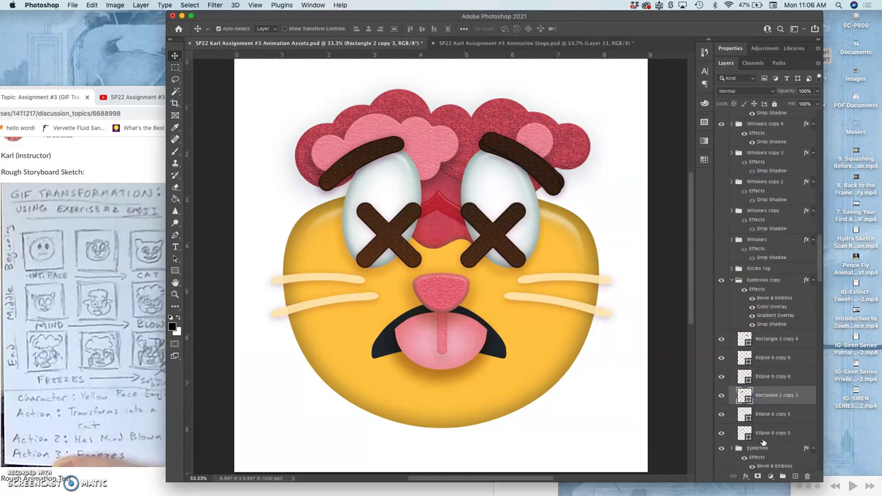
pyautogui.keyDown('shift'); pyautogui.click(763, 440); pyautogui.keyUp('shift')
pyautogui.hotkey('ctrl', 't')
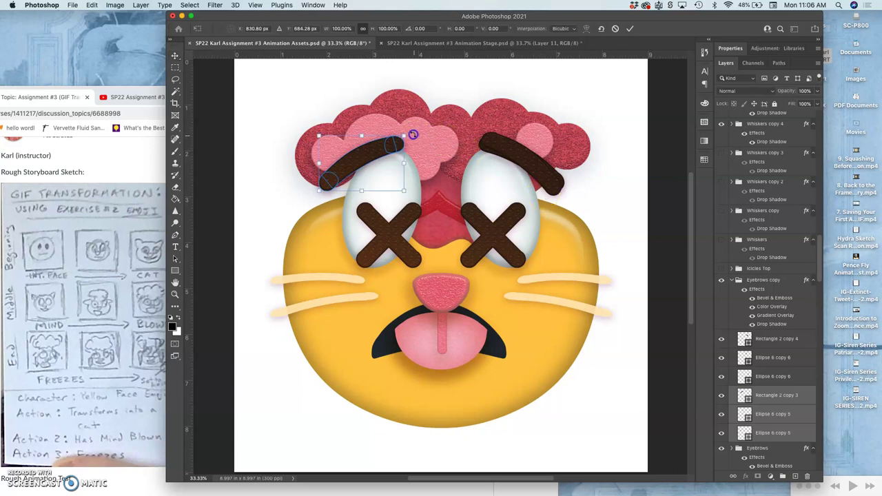
pyautogui.moveTo(413, 135); pyautogui.dragTo(406, 141)
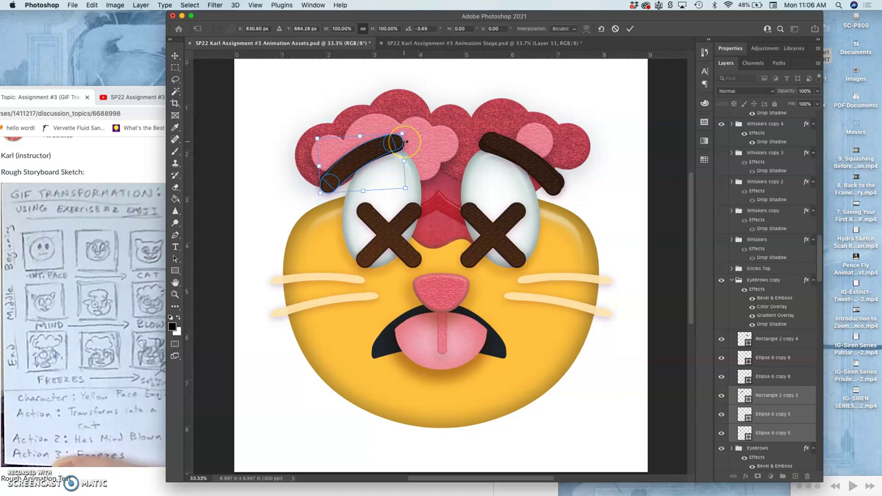
pyautogui.press('Right')
pyautogui.press('Right')
pyautogui.press('Right')
pyautogui.press('Right')
pyautogui.press('Right')
pyautogui.press('Right')
pyautogui.press('Right')
pyautogui.press('Right')
pyautogui.press('Right')
pyautogui.press('Right')
pyautogui.press('Right')
pyautogui.press('Right')
pyautogui.press('Right')
pyautogui.press('Right')
pyautogui.press('Right')
pyautogui.press('Right')
pyautogui.press('Right')
pyautogui.press('Right')
pyautogui.press('Up')
pyautogui.press('Up')
pyautogui.press('Up')
pyautogui.press('Up')
pyautogui.press('Up')
pyautogui.press('Up')
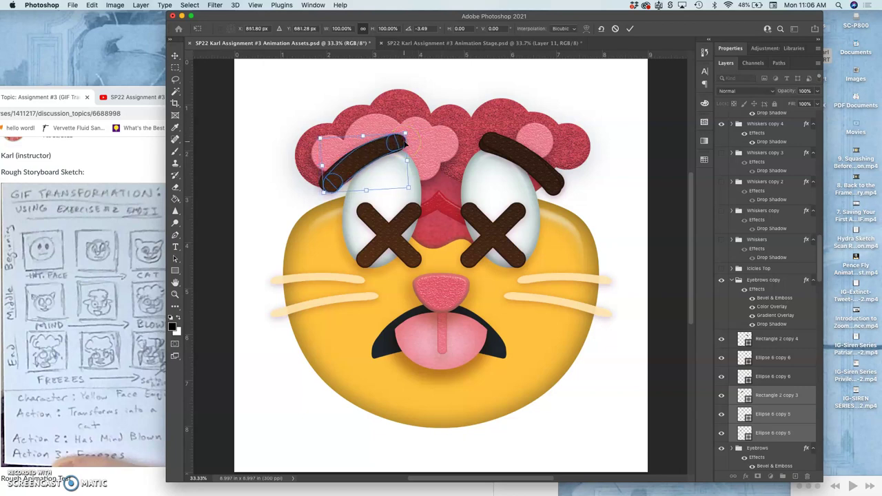
pyautogui.moveTo(417, 133); pyautogui.dragTo(412, 129)
pyautogui.press('Return')
pyautogui.click(675, 370)
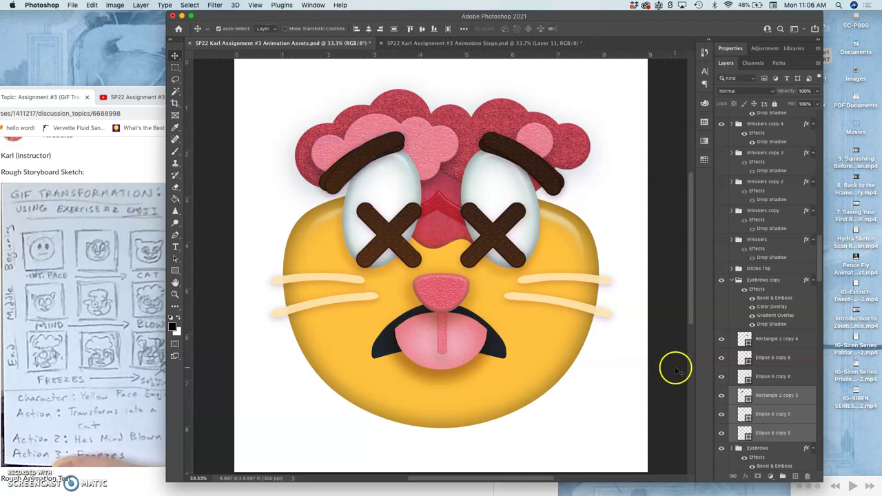
# - Collapse Eyebrows copy and hide the original Eyebrows group
pyautogui.click(731, 281)
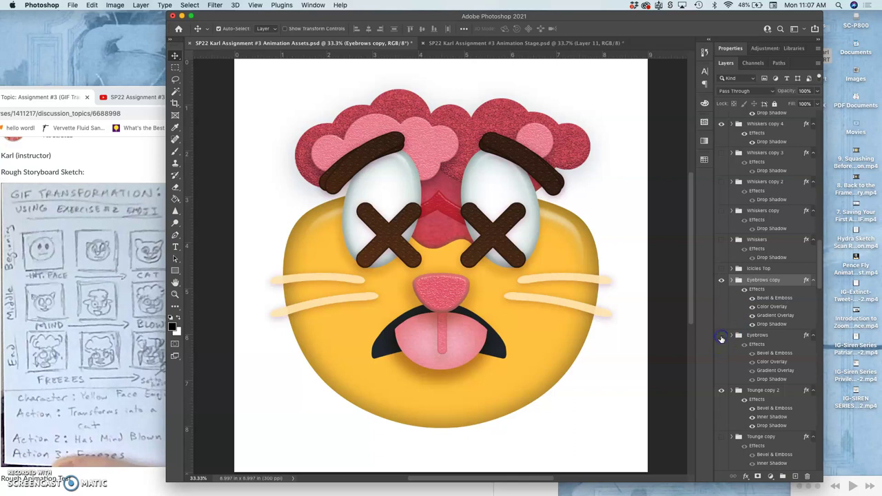
pyautogui.click(721, 338)
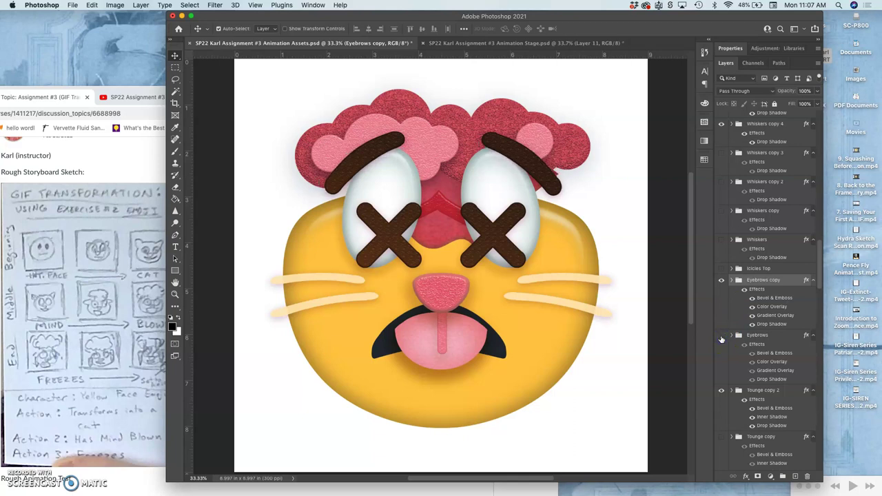
pyautogui.scroll(-1, 737, 374)
# - Hide Tounge copy 2 and show the original Tounge layer instead
pyautogui.click(759, 372)
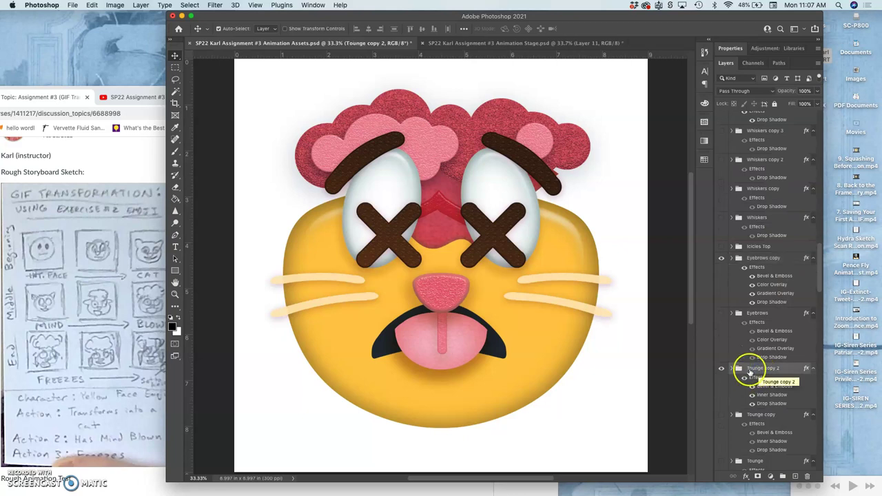
pyautogui.click(720, 368)
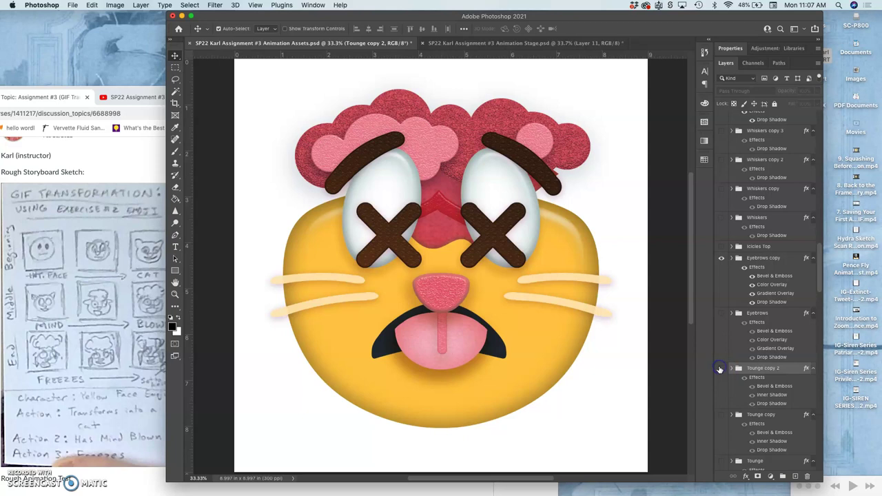
pyautogui.scroll(-3, 719, 370)
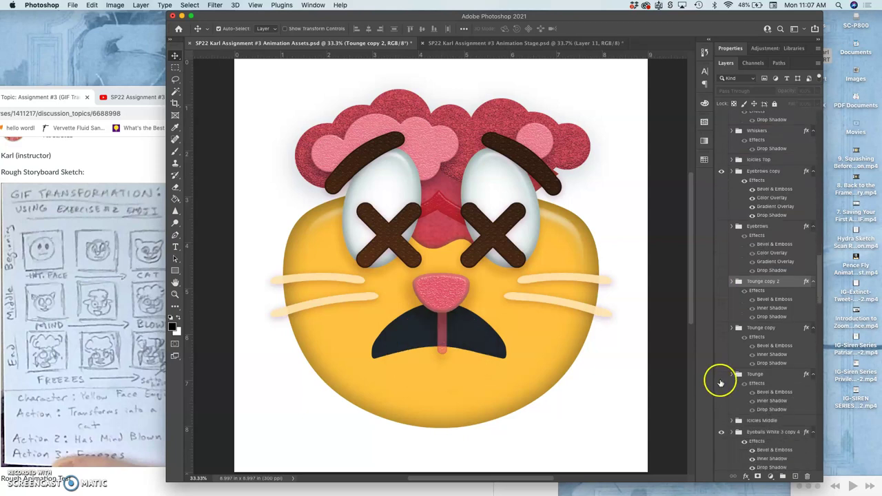
pyautogui.click(721, 375)
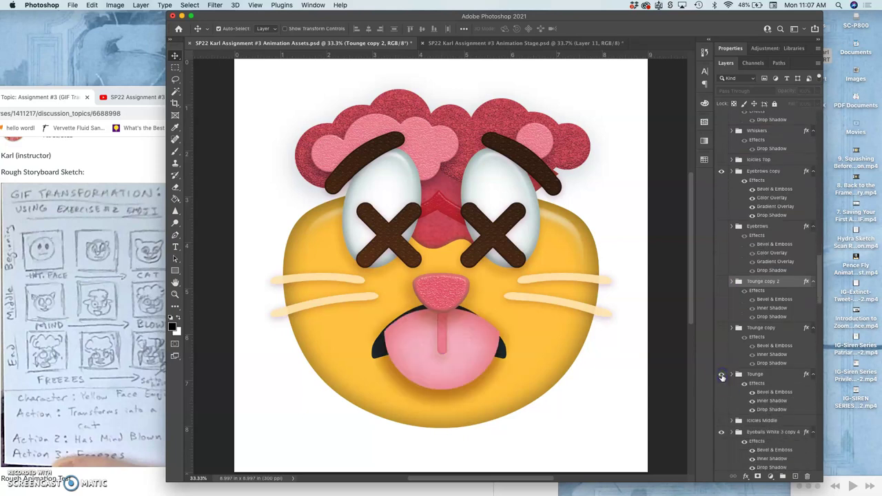
pyautogui.click(737, 396)
pyautogui.scroll(-3, 744, 407)
pyautogui.scroll(-8, 749, 412)
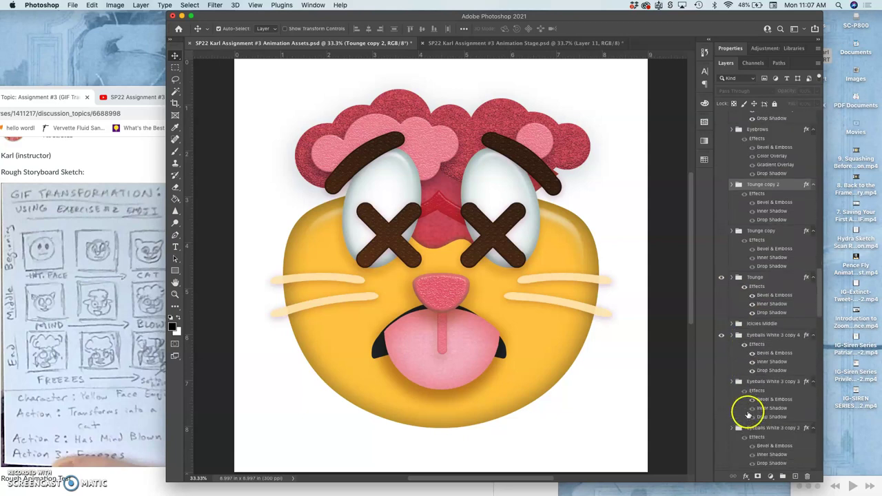